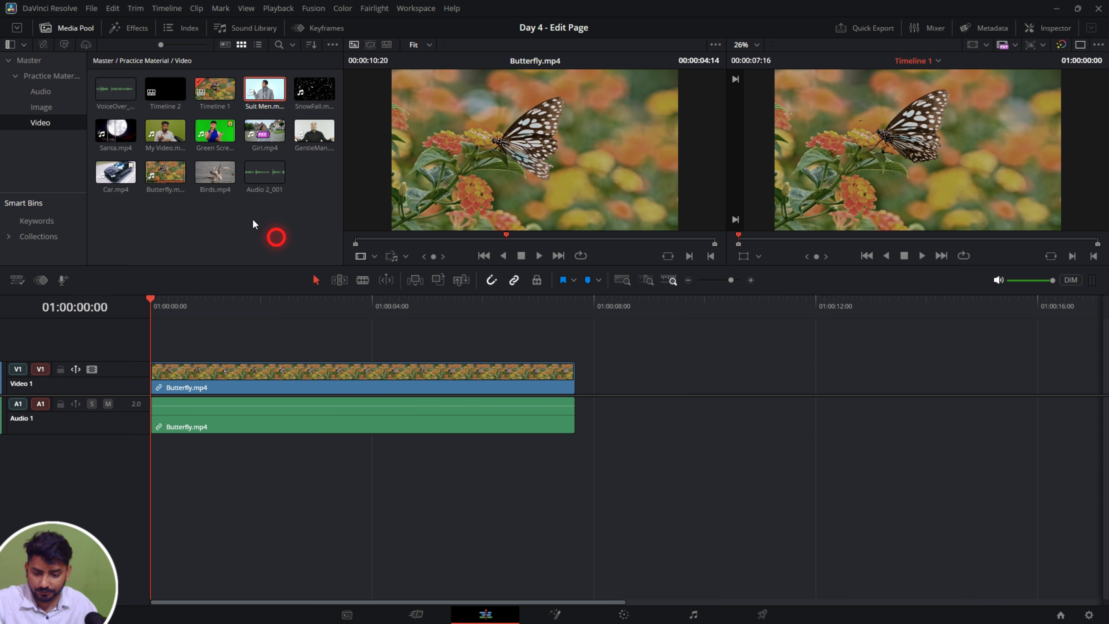
Step: Select the Butterfly.mp4 clip in the timeline, check the Edit Index, and return to the Media Pool
{"action": "left_click_drag", "start_coordinate": [371, 370], "coordinate": [271, 378]}
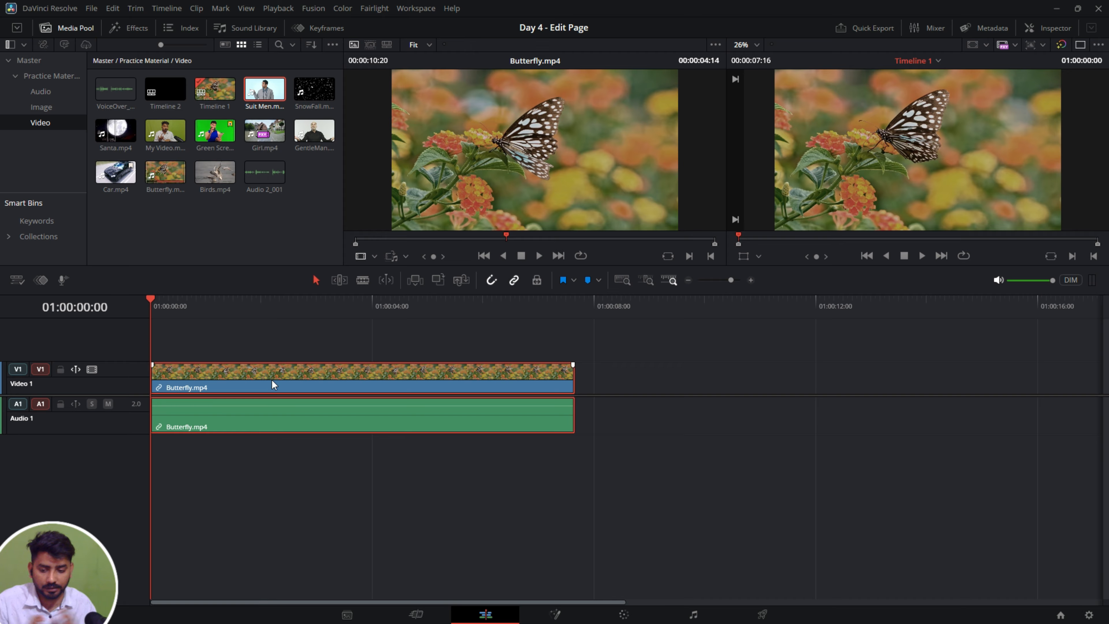
{"action": "left_click", "coordinate": [78, 27]}
{"action": "left_click", "coordinate": [80, 26]}
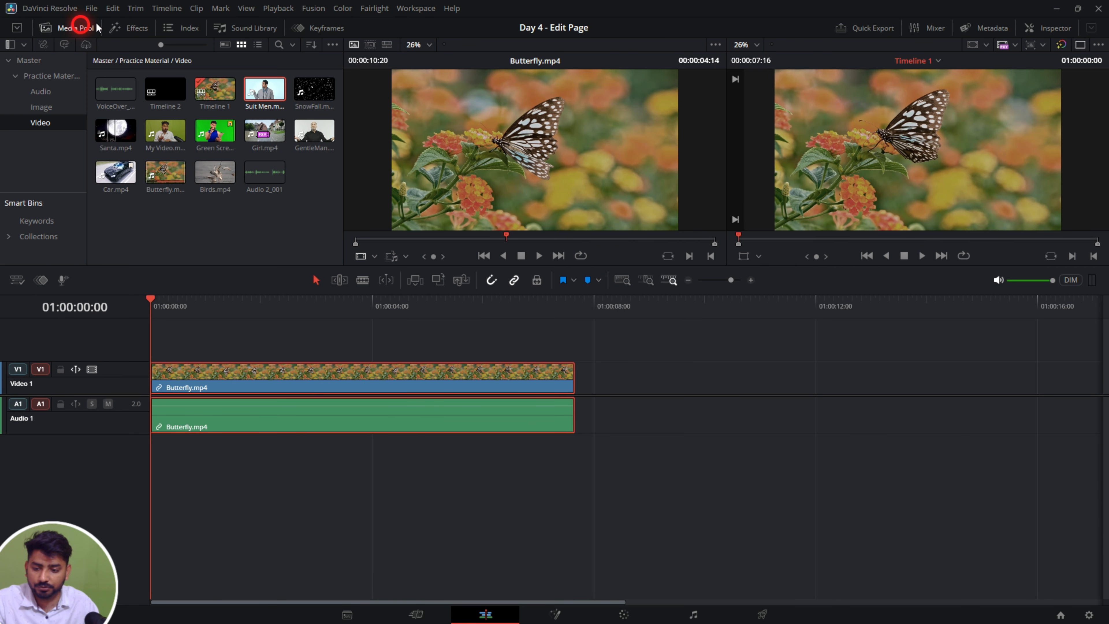
{"action": "left_click", "coordinate": [127, 27]}
{"action": "left_click", "coordinate": [181, 28]}
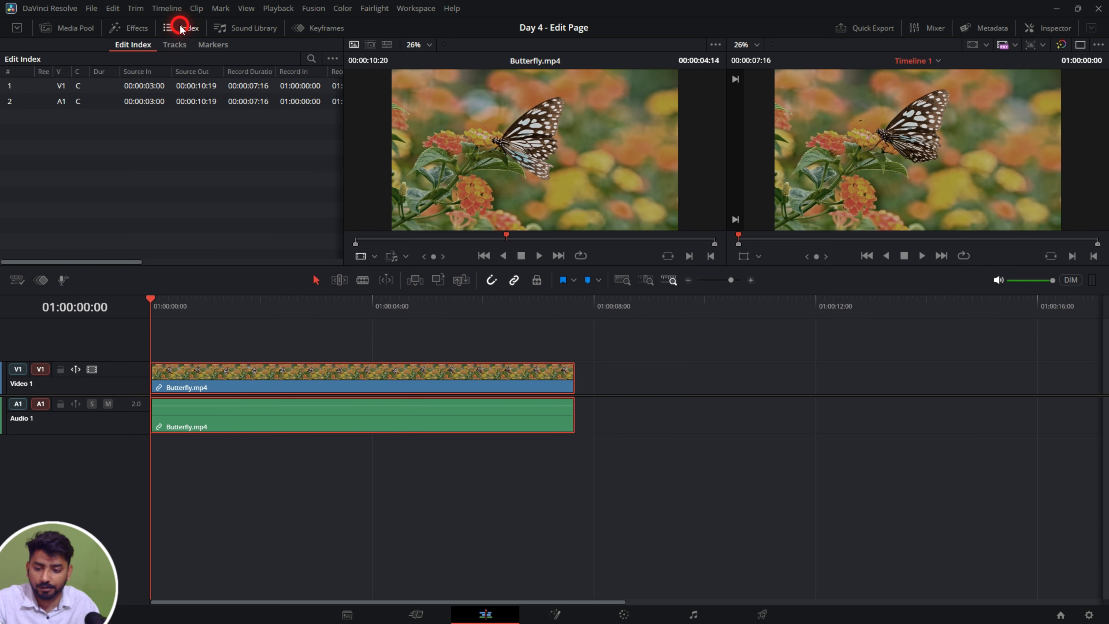
{"action": "left_click", "coordinate": [74, 27]}
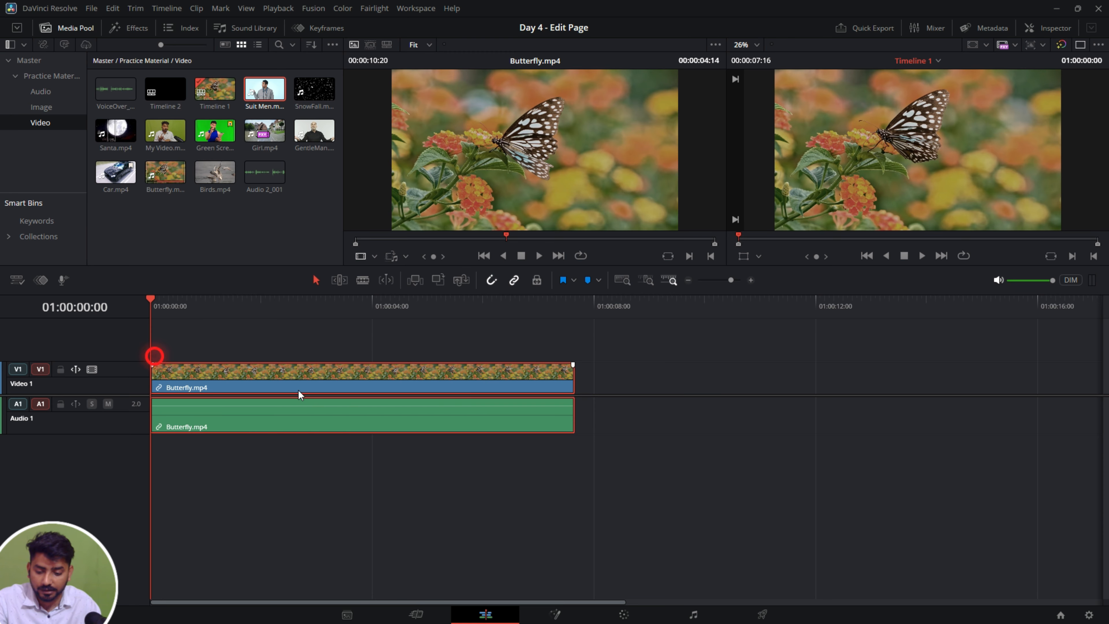
Step: Try moving the linked Butterfly.mp4 clip off its tracks, putting it back on Video 1 and Audio 1 and deselecting it
{"action": "left_click", "coordinate": [276, 379]}
{"action": "mouse_move", "coordinate": [276, 379]}
{"action": "left_mouse_down"}
{"action": "mouse_move", "coordinate": [277, 332]}
{"action": "mouse_move", "coordinate": [250, 377]}
{"action": "mouse_move", "coordinate": [277, 369]}
{"action": "left_mouse_up"}
{"action": "left_click", "coordinate": [346, 424]}
{"action": "left_click", "coordinate": [317, 375]}
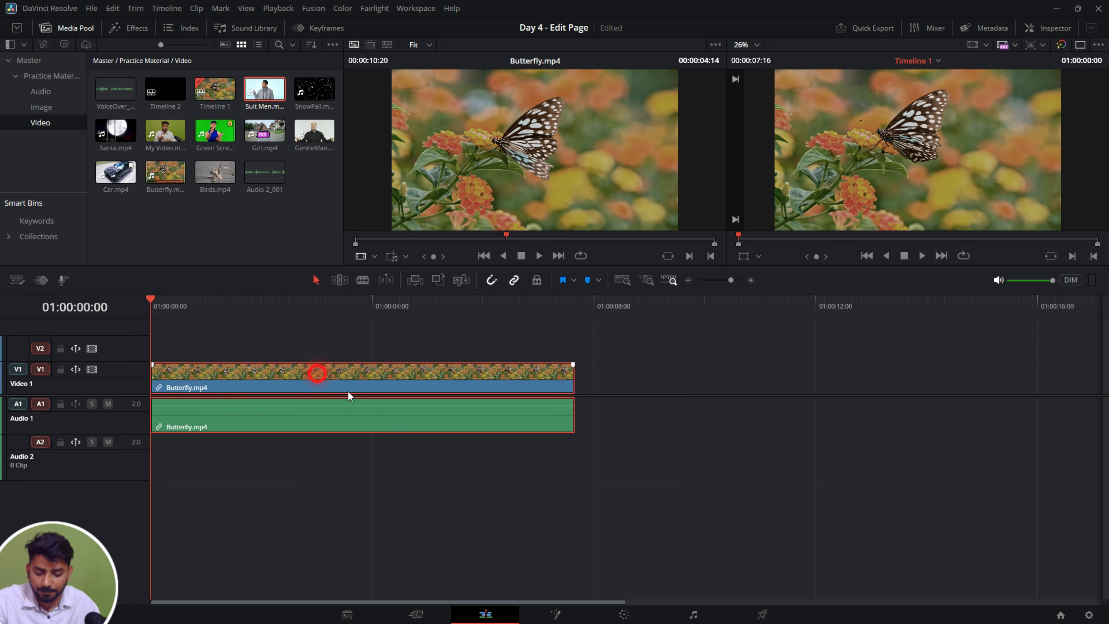
{"action": "left_click", "coordinate": [348, 417]}
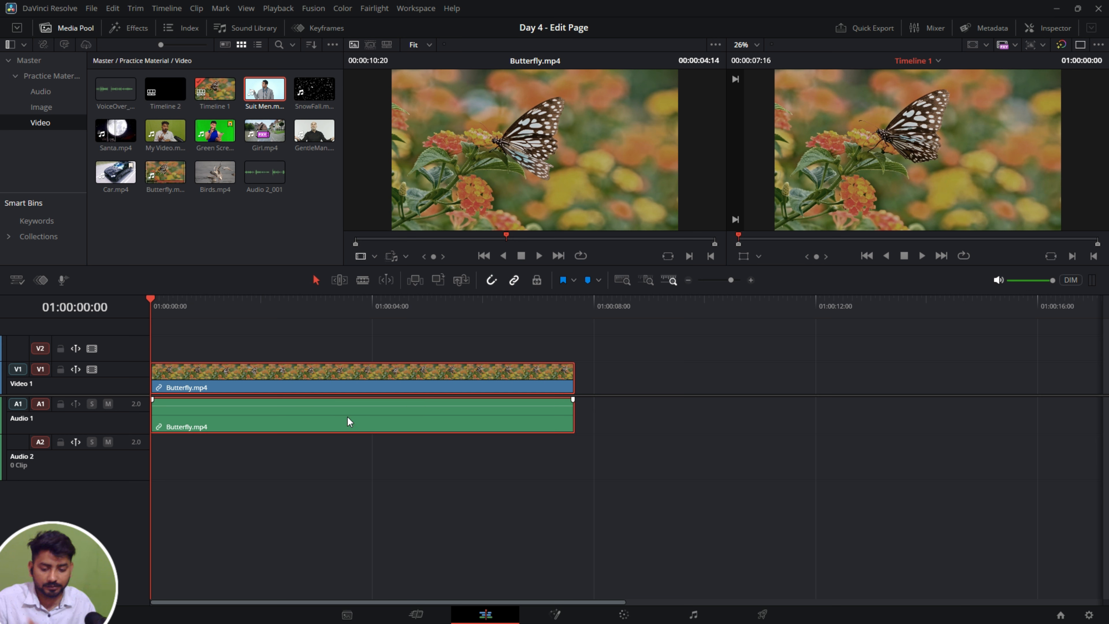
{"action": "left_click", "coordinate": [348, 338]}
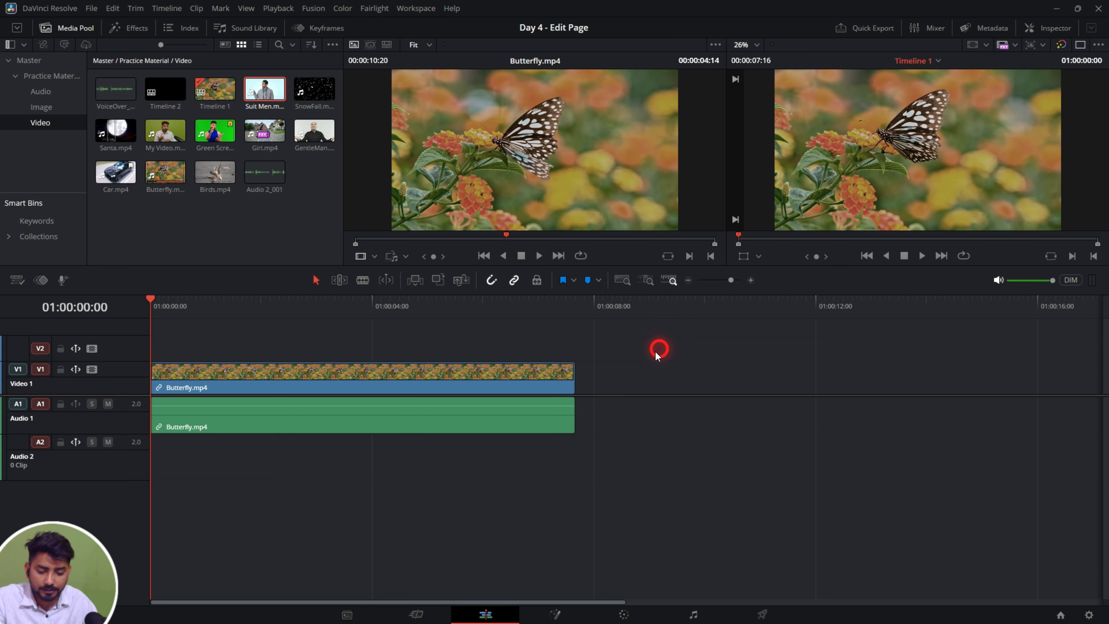
Step: Trim the end of the Butterfly.mp4 clip back to 01:00:04:00
{"action": "left_click", "coordinate": [574, 380]}
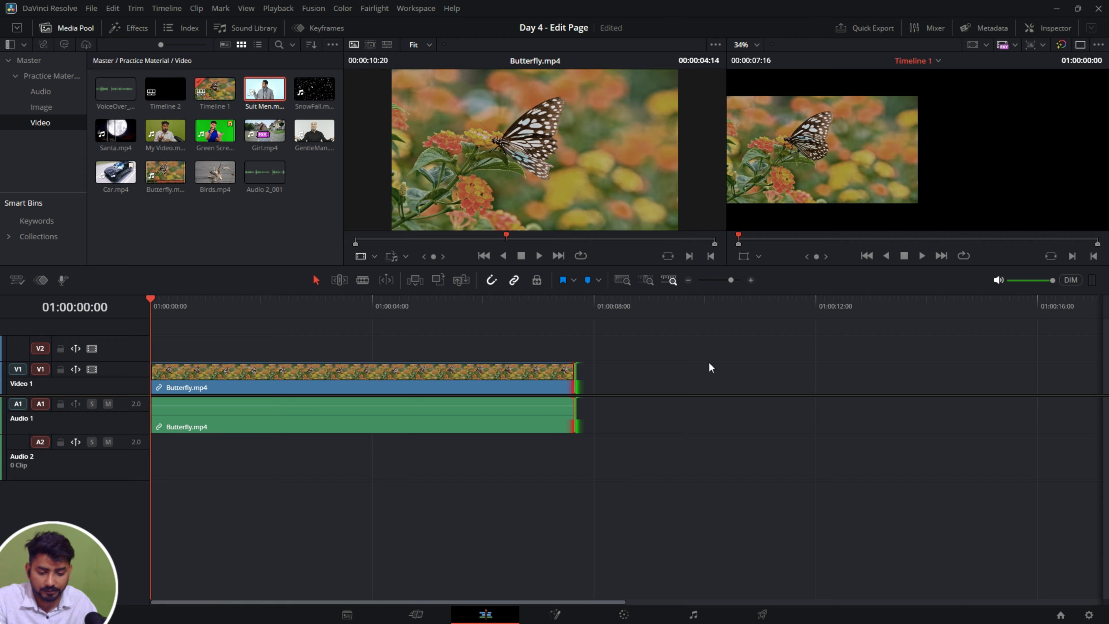
{"action": "left_click", "coordinate": [618, 382]}
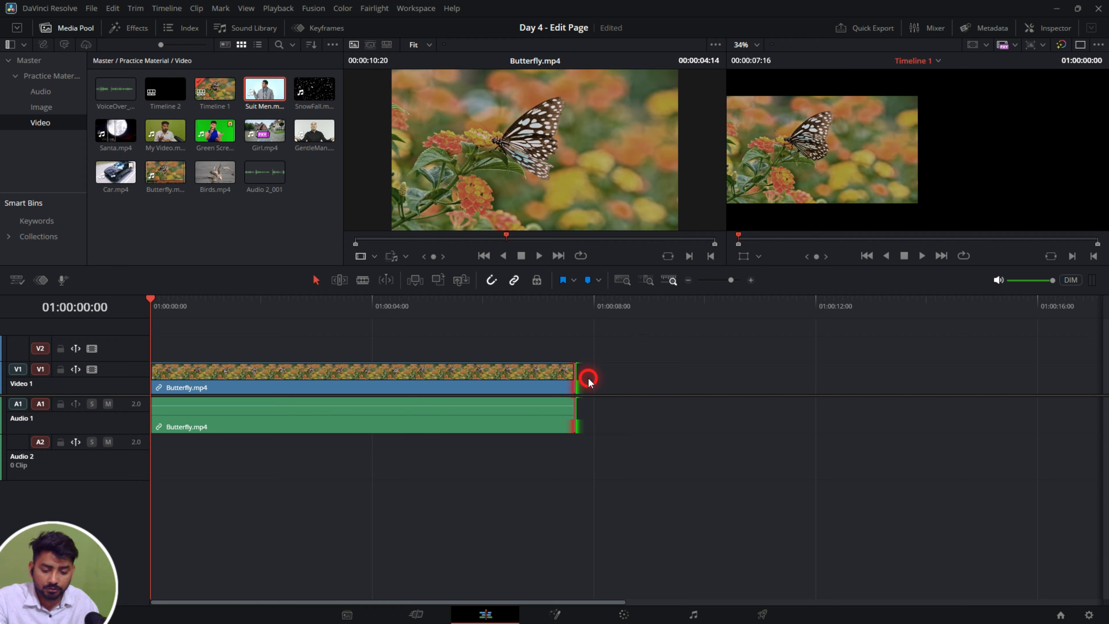
{"action": "left_click_drag", "start_coordinate": [573, 376], "coordinate": [369, 393]}
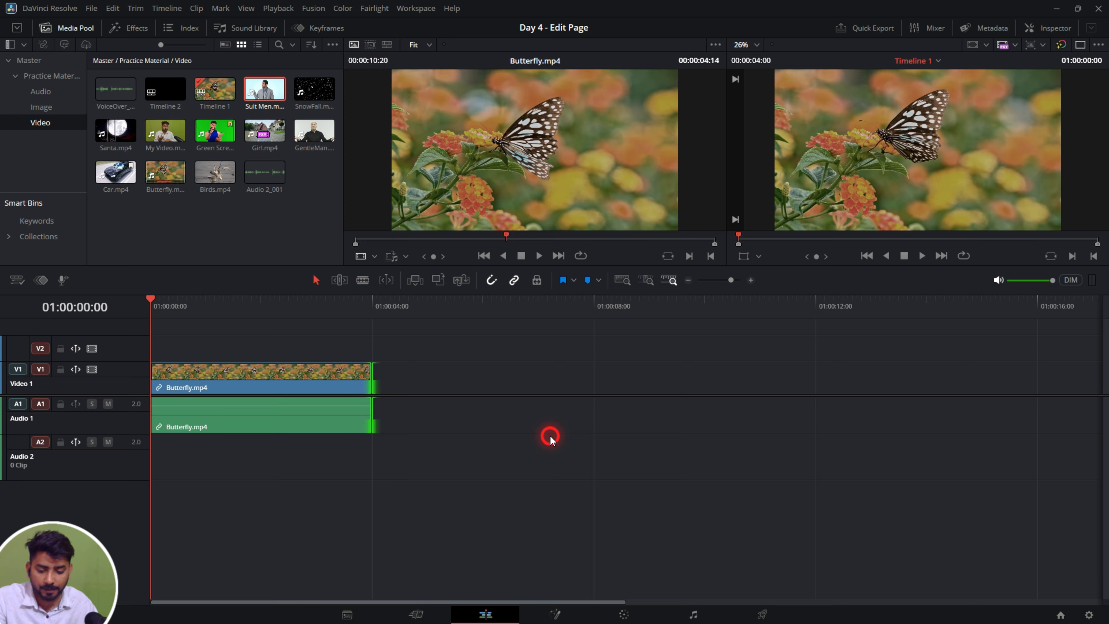
{"action": "left_click", "coordinate": [761, 183]}
{"action": "left_click", "coordinate": [761, 67]}
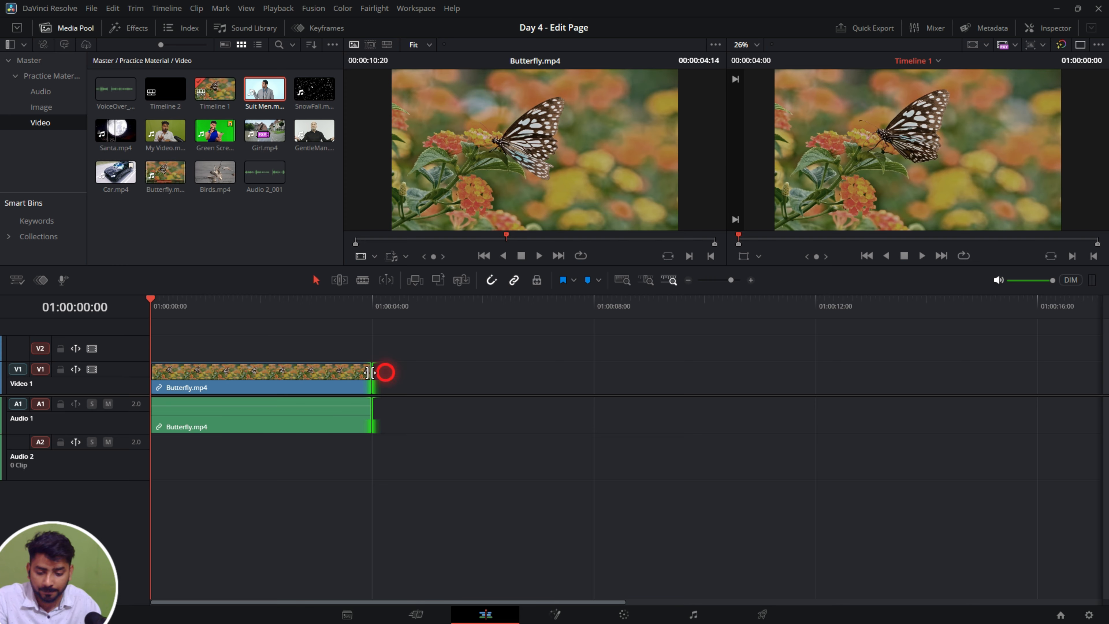
Step: Extend the end of Butterfly.mp4 to a 07:16 duration and try to extend its start beyond the beginning of the timeline
{"action": "left_click_drag", "start_coordinate": [371, 375], "coordinate": [572, 380]}
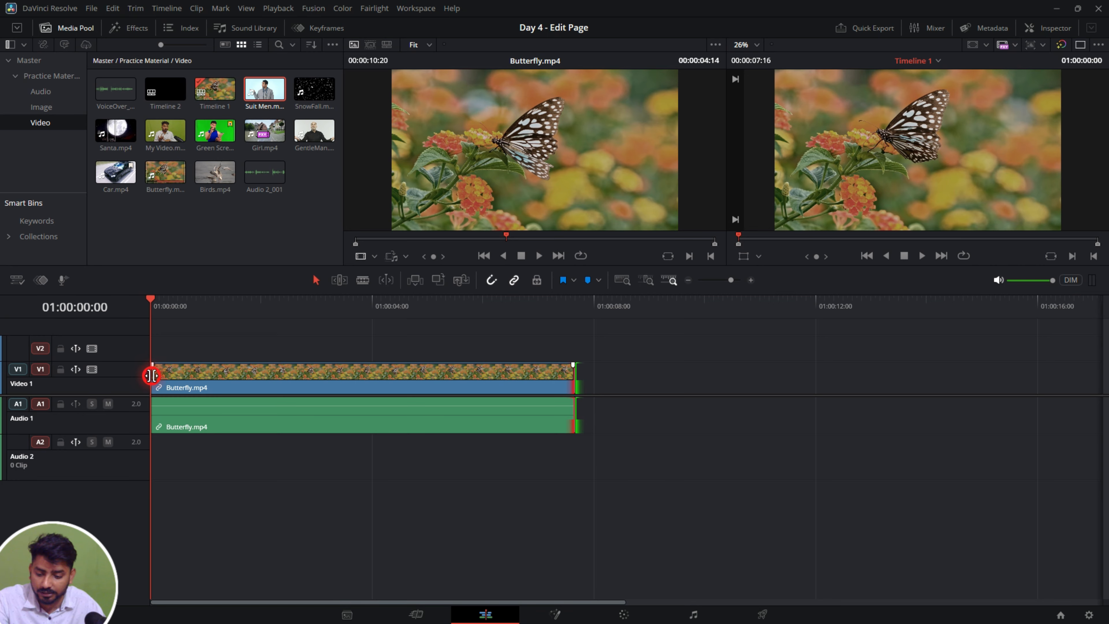
{"action": "left_click", "coordinate": [176, 378]}
{"action": "left_click_drag", "start_coordinate": [175, 379], "coordinate": [131, 376]}
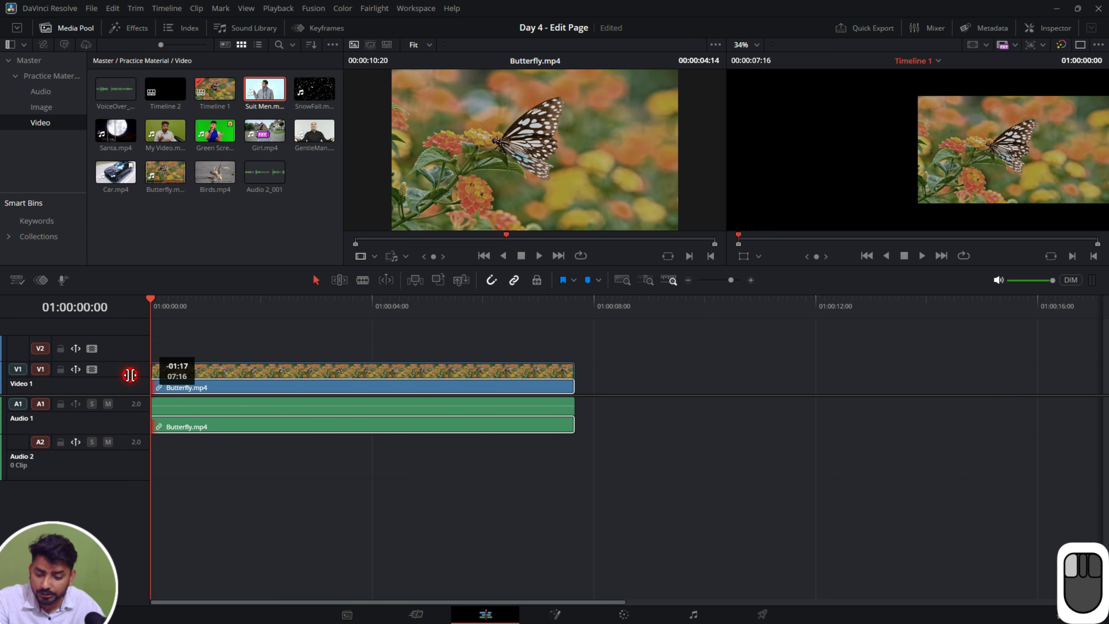
{"action": "left_click", "coordinate": [181, 354]}
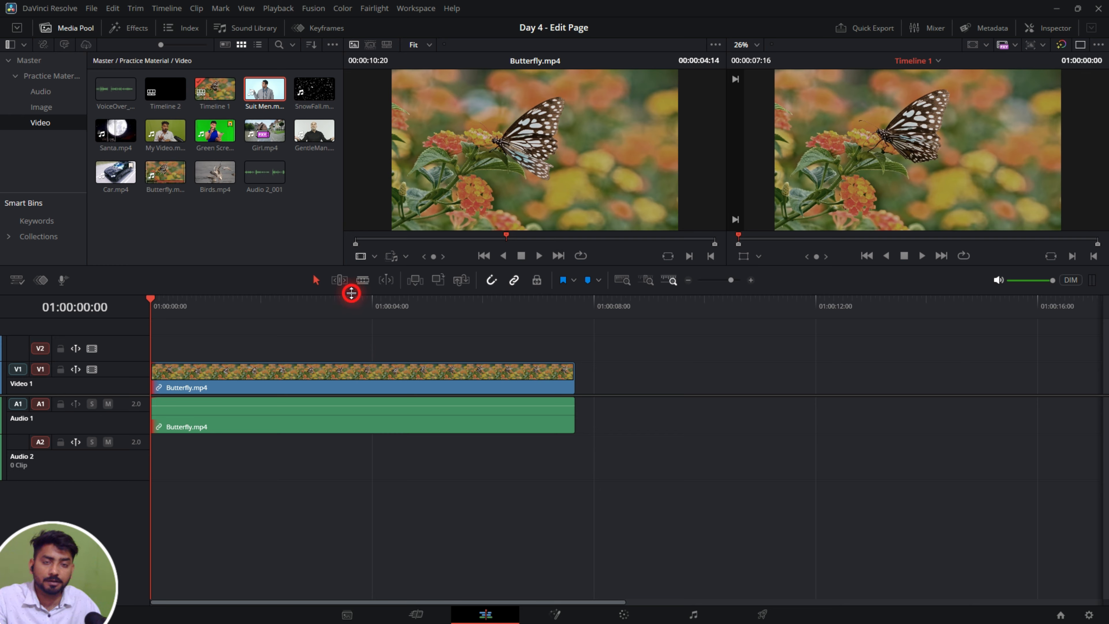
Step: Blade the Butterfly.mp4 clip into ten short segments, making the first cut at 01:00:03:07 and the second at about 01:00:04:04
{"action": "left_click", "coordinate": [361, 281]}
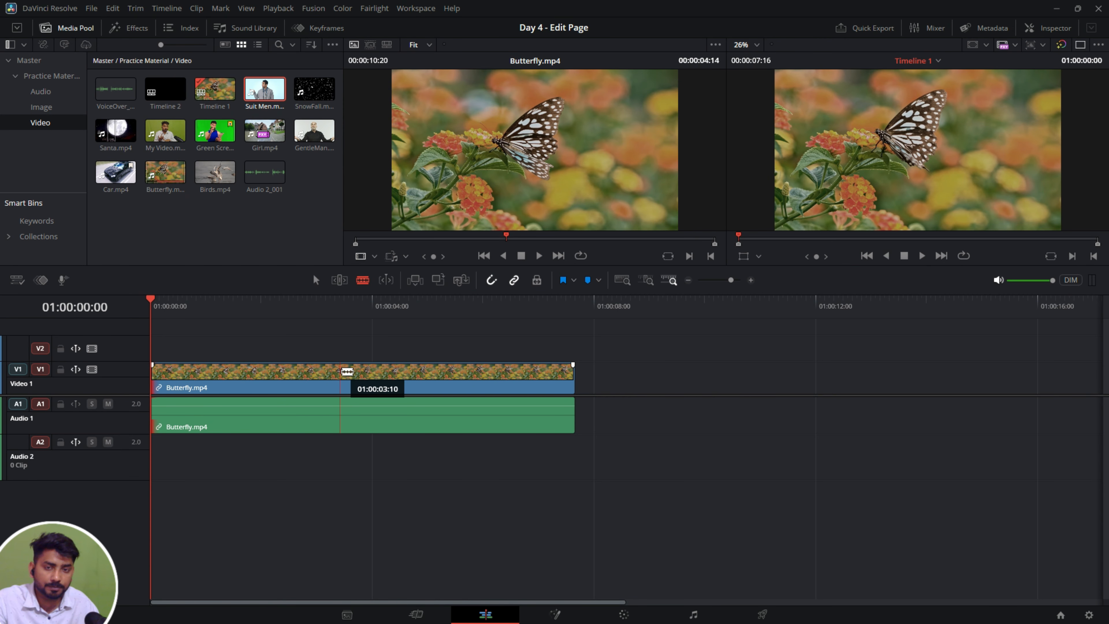
{"action": "left_click", "coordinate": [335, 349]}
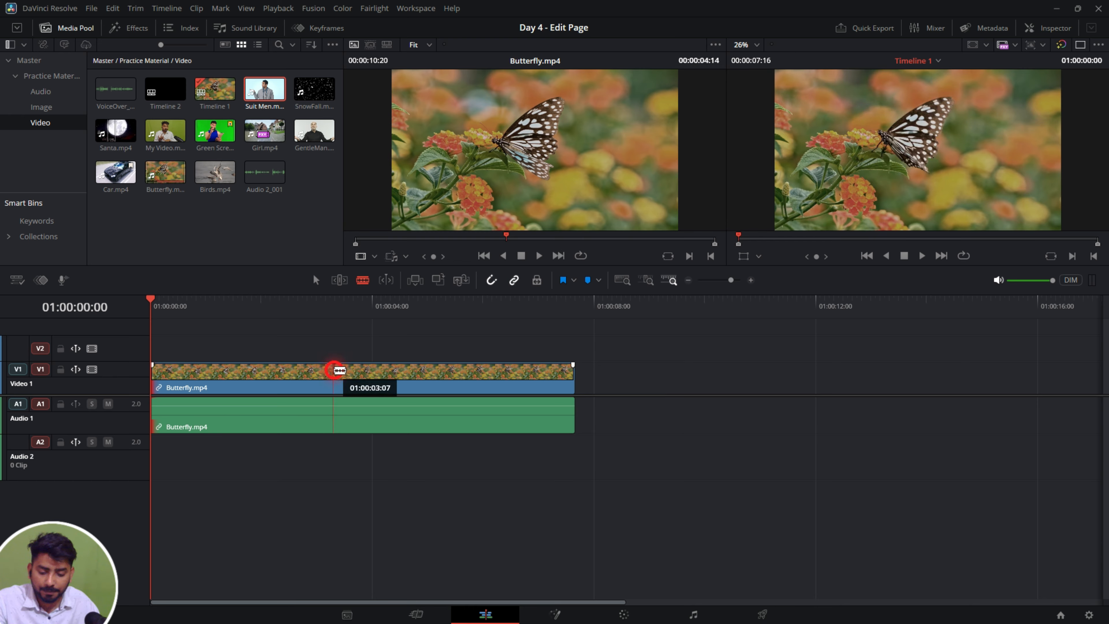
{"action": "left_click", "coordinate": [335, 371]}
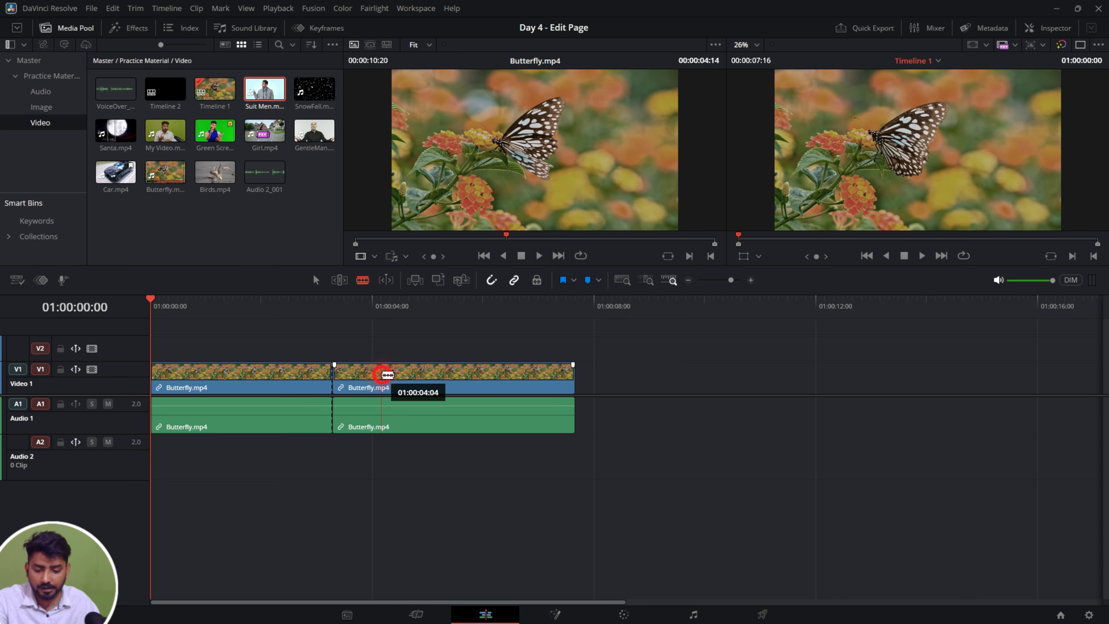
{"action": "left_click", "coordinate": [382, 374]}
{"action": "left_click", "coordinate": [438, 379]}
{"action": "left_click", "coordinate": [473, 374]}
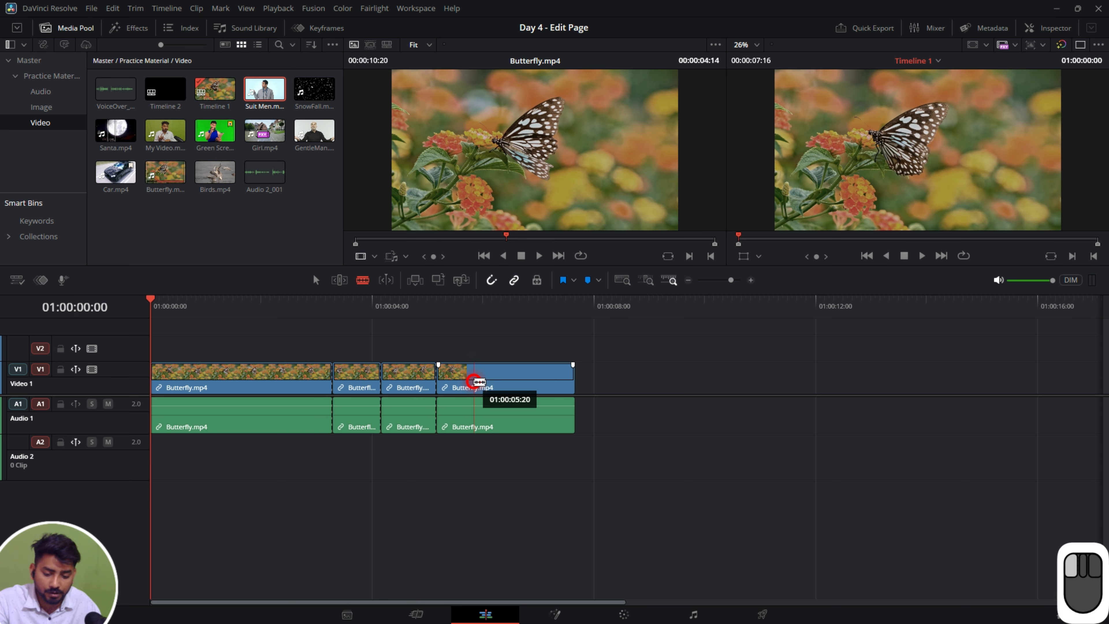
{"action": "left_click", "coordinate": [533, 372]}
{"action": "left_click", "coordinate": [293, 371]}
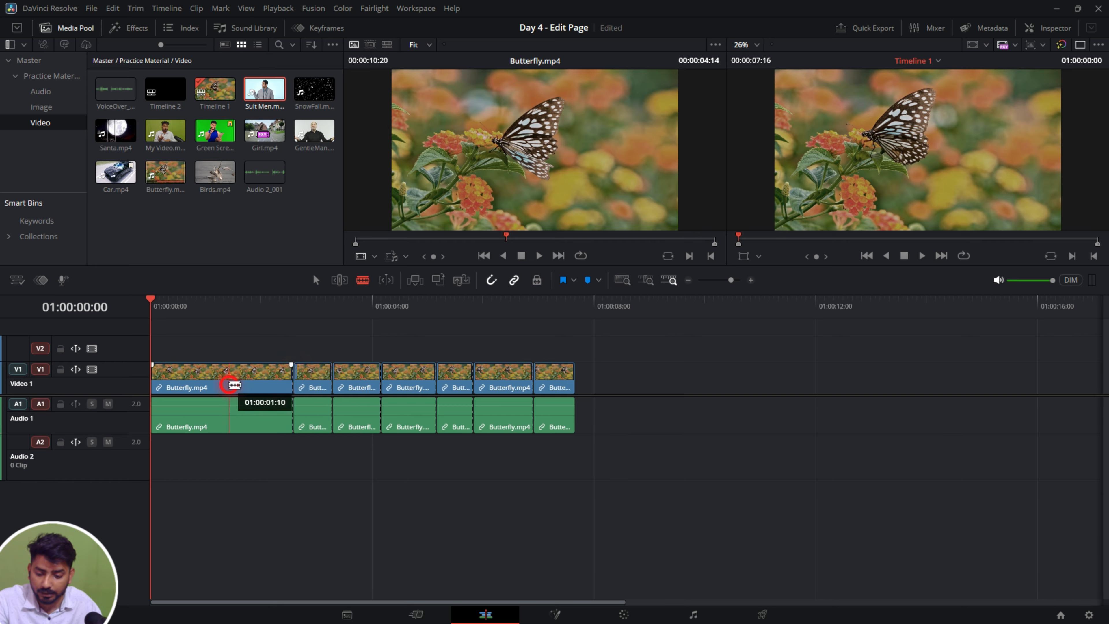
{"action": "left_click", "coordinate": [230, 373]}
{"action": "left_click", "coordinate": [177, 373]}
{"action": "left_click", "coordinate": [250, 377]}
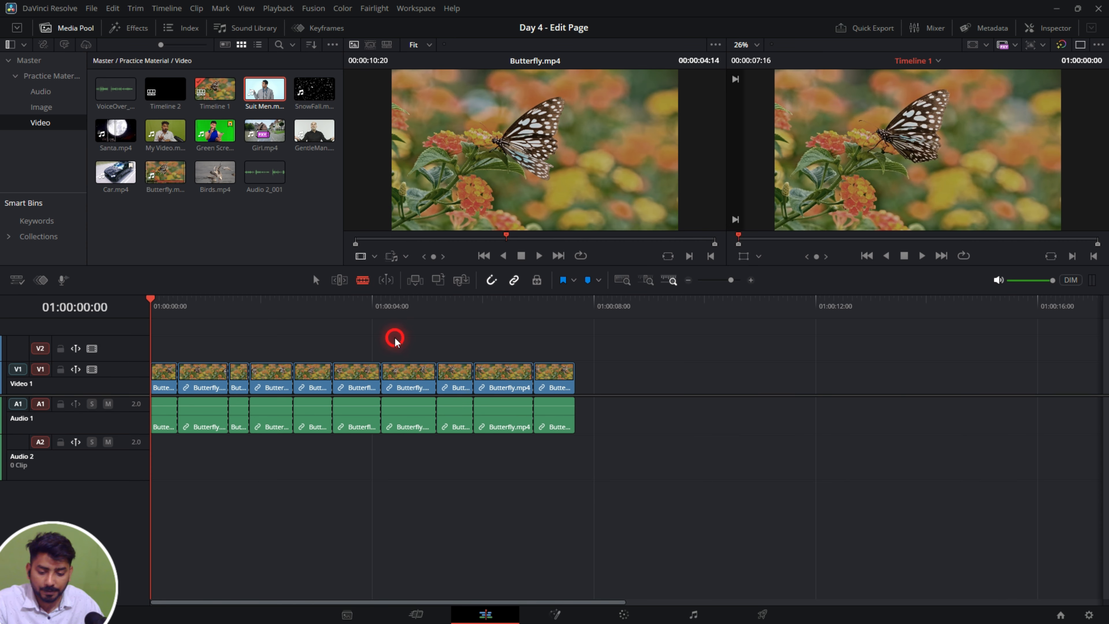
Step: Ripple-delete the Butterfly.mp4 segment around 01:00:04:15 and the segment starting at 01:00:03:07
{"action": "left_click_drag", "start_coordinate": [393, 339], "coordinate": [423, 482]}
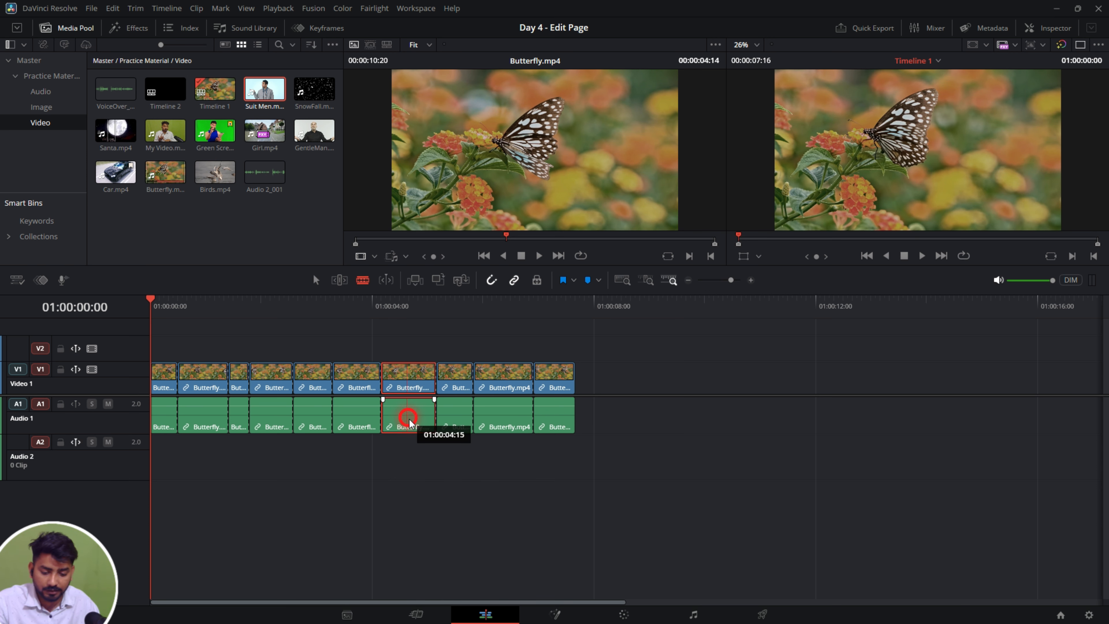
{"action": "key", "text": "Delete"}
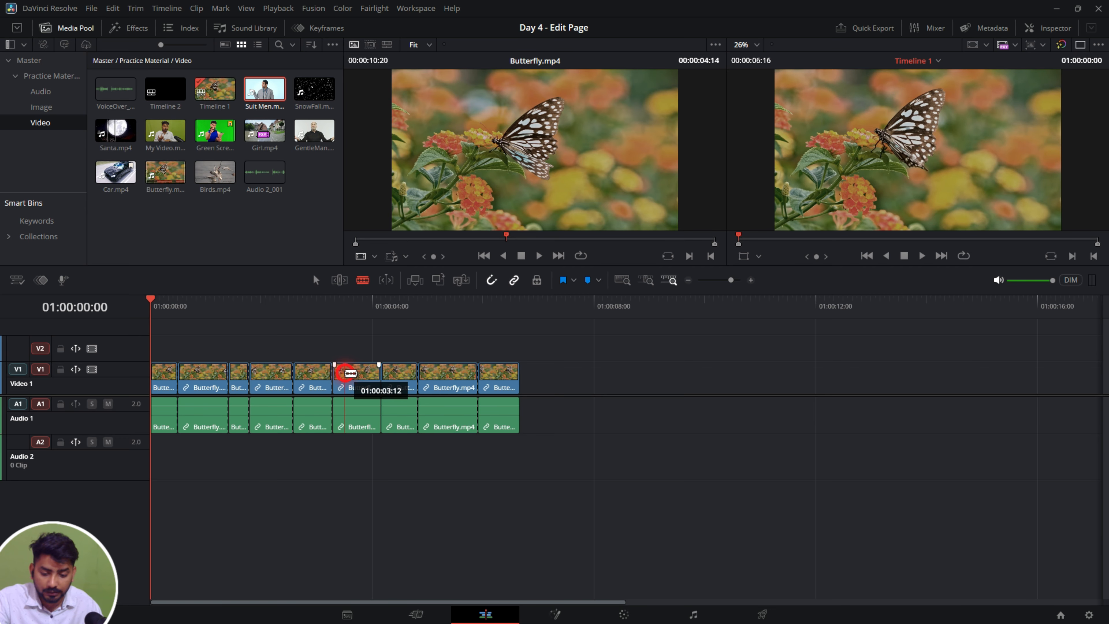
{"action": "left_click", "coordinate": [316, 279]}
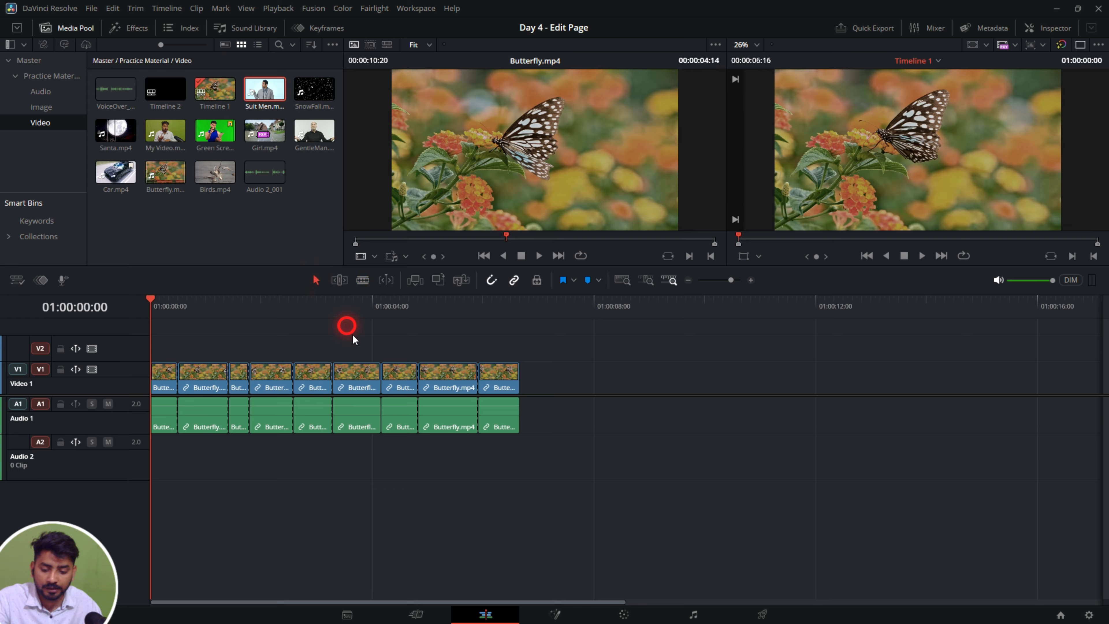
{"action": "left_click", "coordinate": [356, 377]}
{"action": "left_click", "coordinate": [379, 397]}
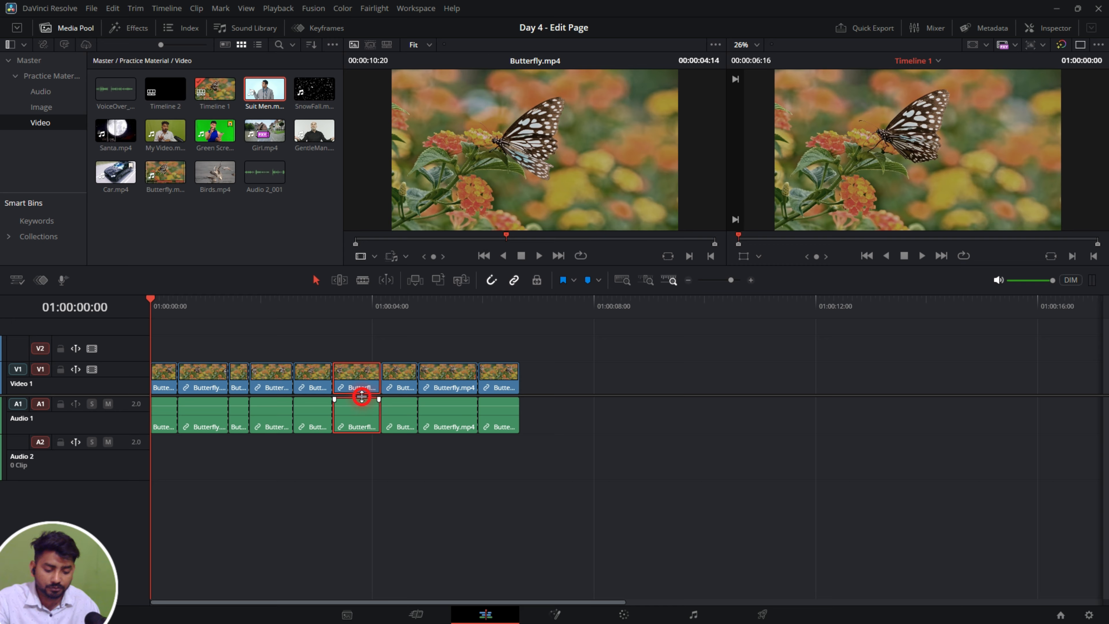
{"action": "key", "text": "Delete"}
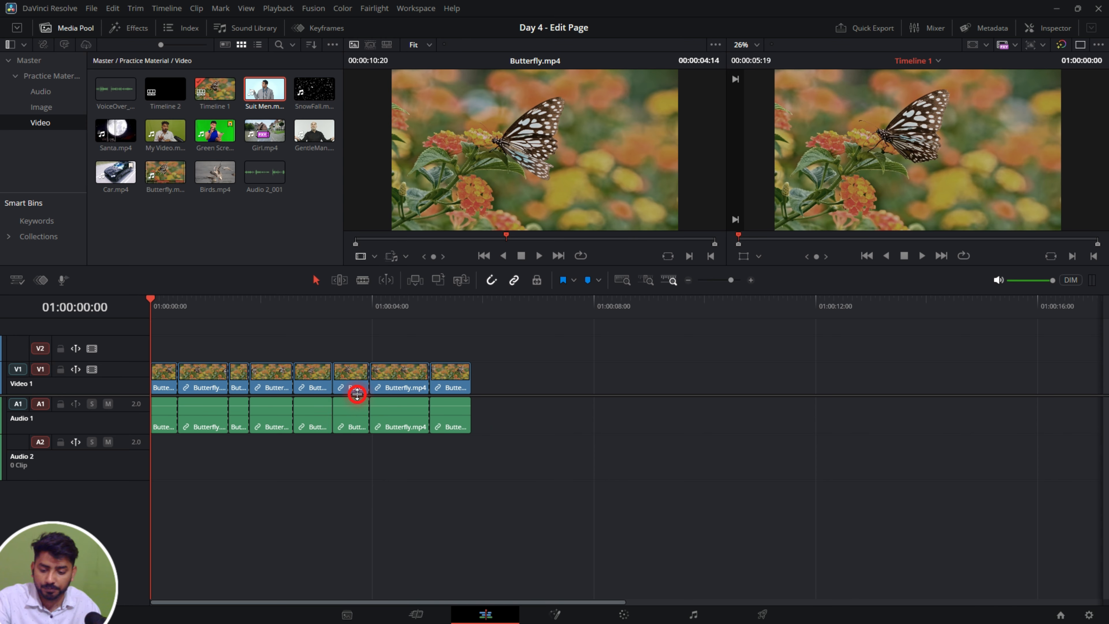
Step: Delete every Butterfly.mp4 segment except the first and extend that one to a 07:16 duration
{"action": "left_click_drag", "start_coordinate": [207, 346], "coordinate": [455, 437]}
{"action": "key", "text": "Delete"}
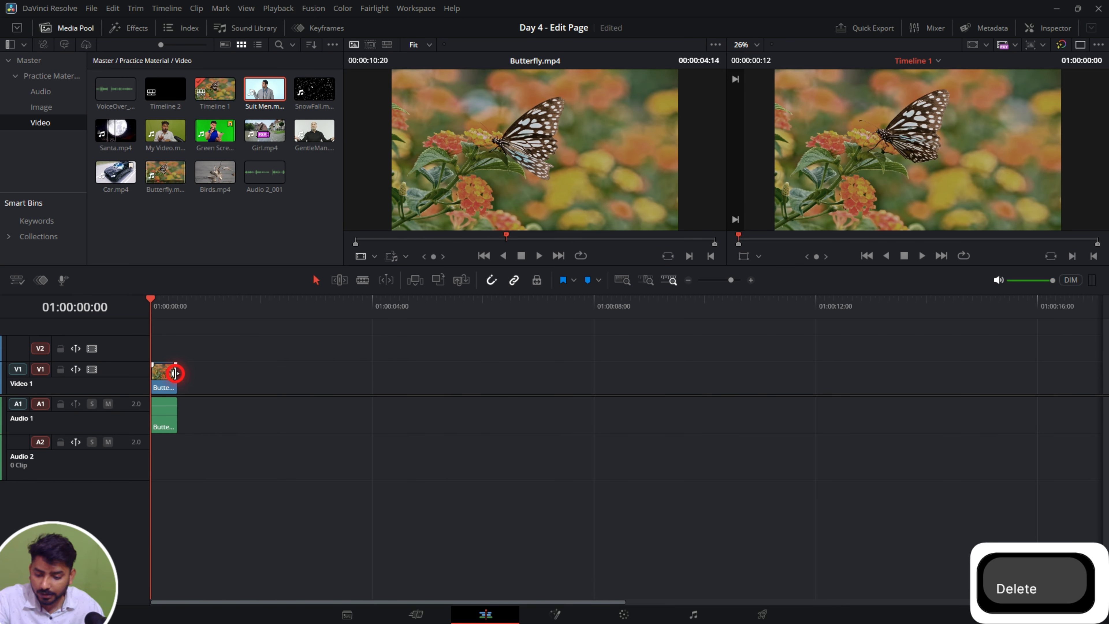
{"action": "left_click_drag", "start_coordinate": [180, 377], "coordinate": [611, 388]}
Step: Add Suit Men.mp4 to Video 1 and Audio 1 directly after the Butterfly.mp4 clip
{"action": "left_click", "coordinate": [340, 280]}
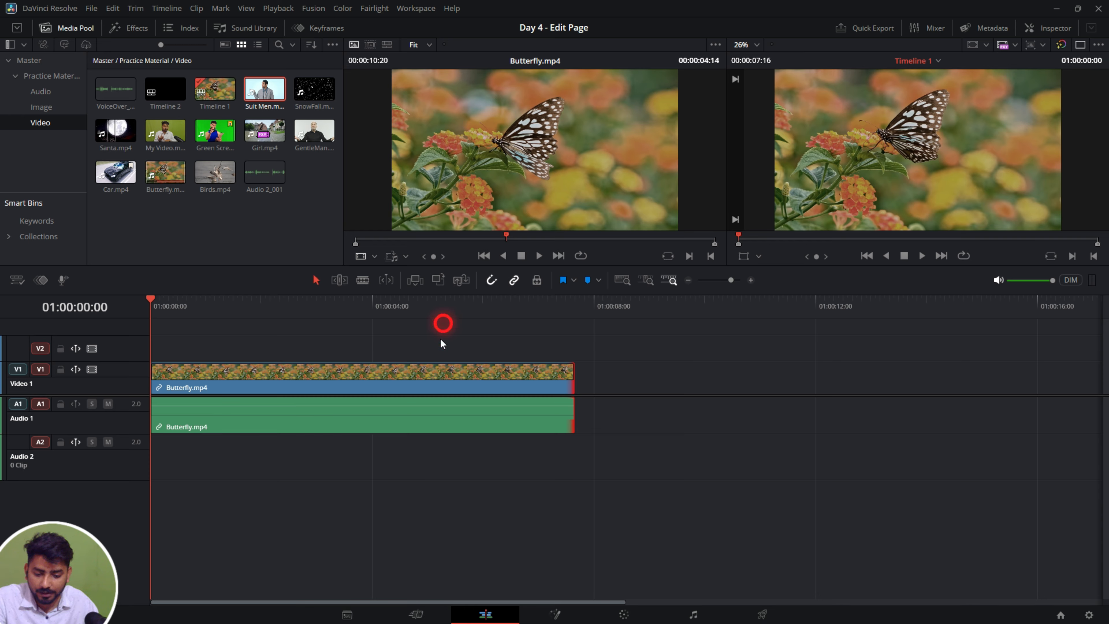
{"action": "left_click", "coordinate": [409, 304]}
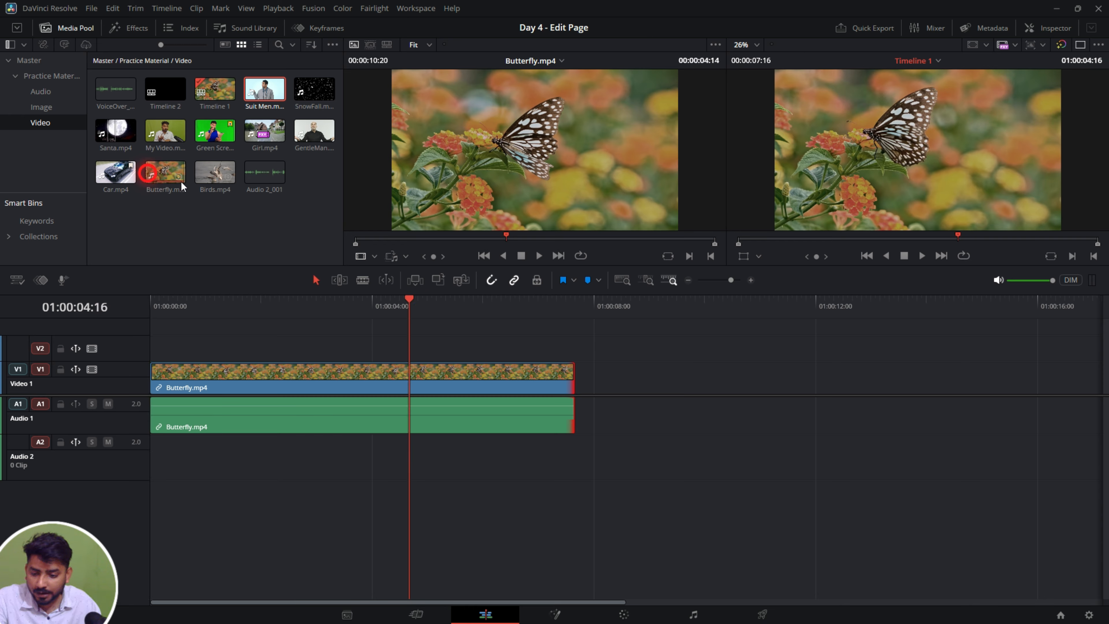
{"action": "left_click_drag", "start_coordinate": [265, 89], "coordinate": [575, 377]}
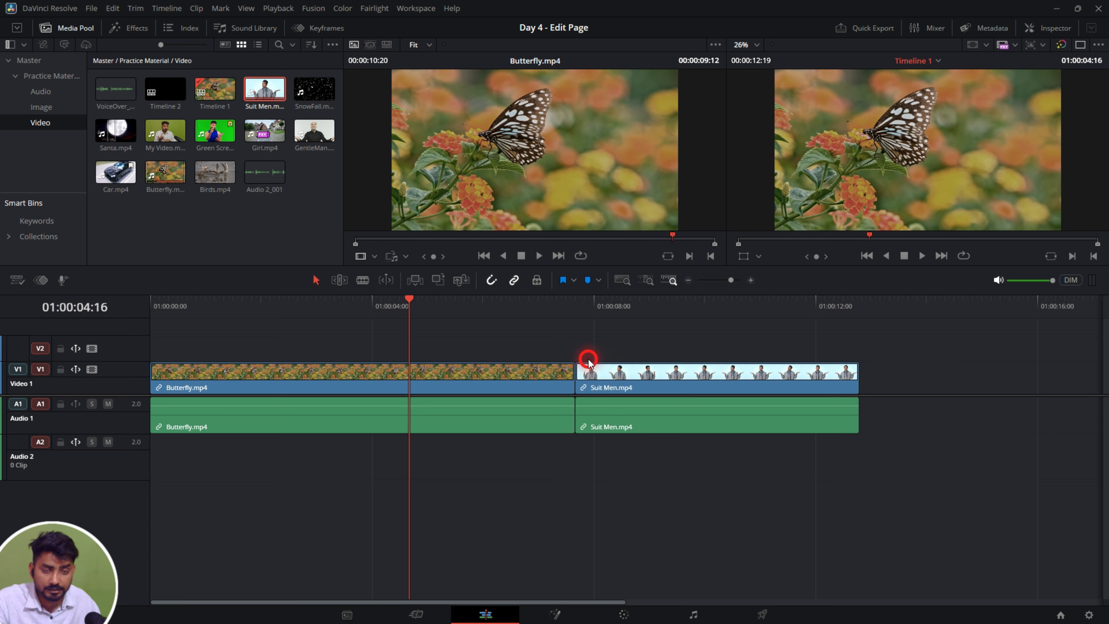
Step: Place the playhead at 01:00:07:16, on the cut between Butterfly.mp4 and Suit Men.mp4
{"action": "left_click", "coordinate": [575, 301]}
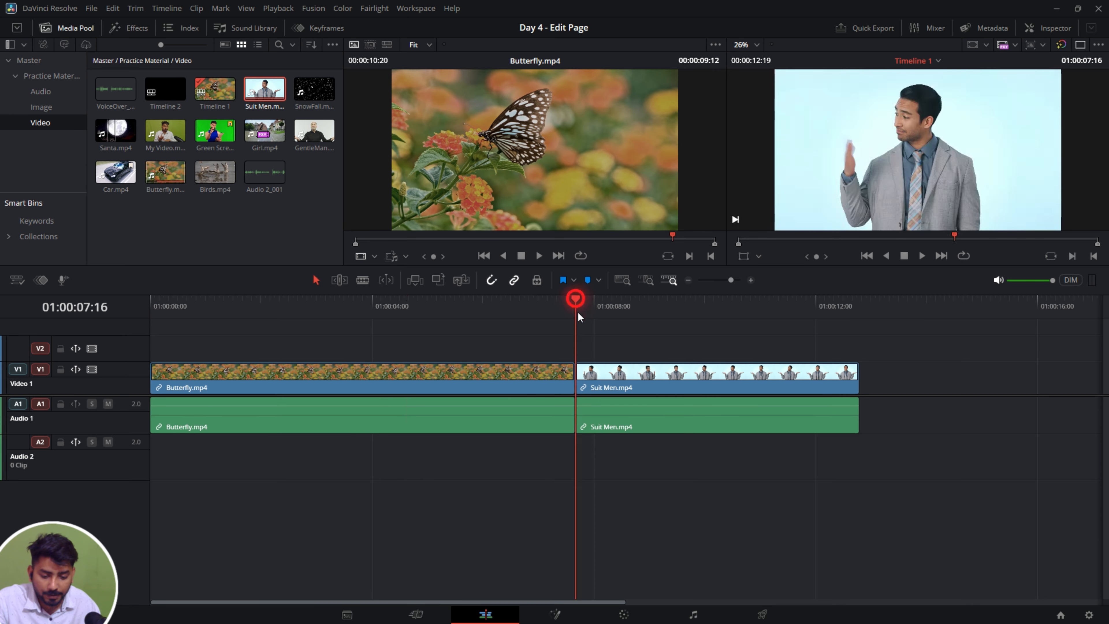
{"action": "left_click", "coordinate": [426, 305]}
{"action": "left_click", "coordinate": [482, 302]}
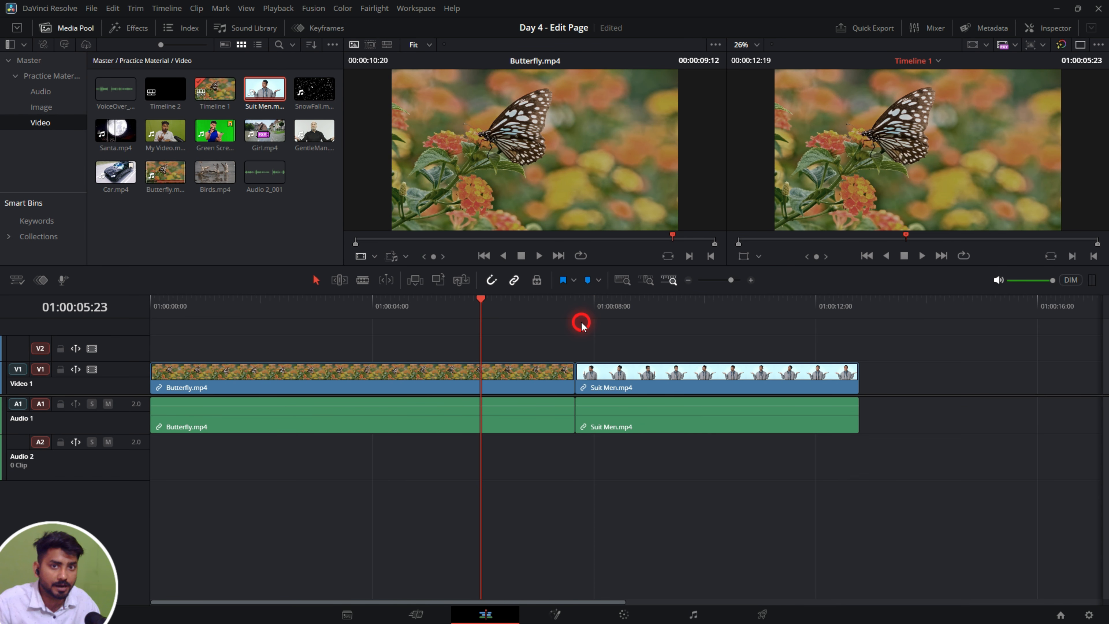
{"action": "left_click", "coordinate": [574, 302]}
{"action": "left_click", "coordinate": [585, 388]}
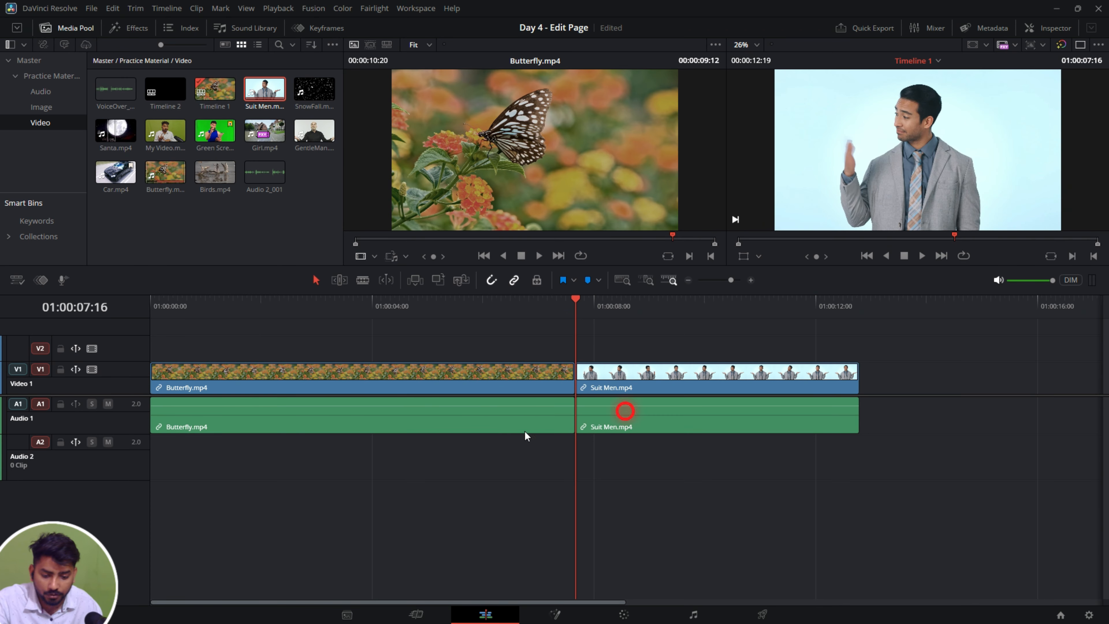
{"action": "left_click", "coordinate": [585, 451]}
{"action": "left_click", "coordinate": [531, 426]}
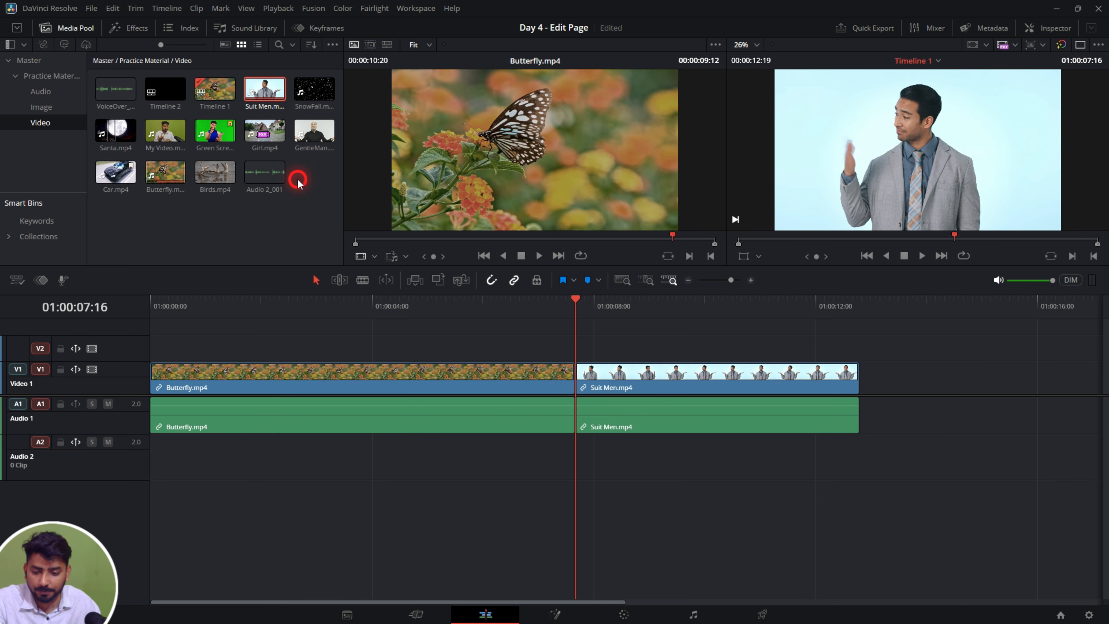
Step: Load GentleMan.mp4 into the source viewer and preview its footage
{"action": "left_click", "coordinate": [310, 130]}
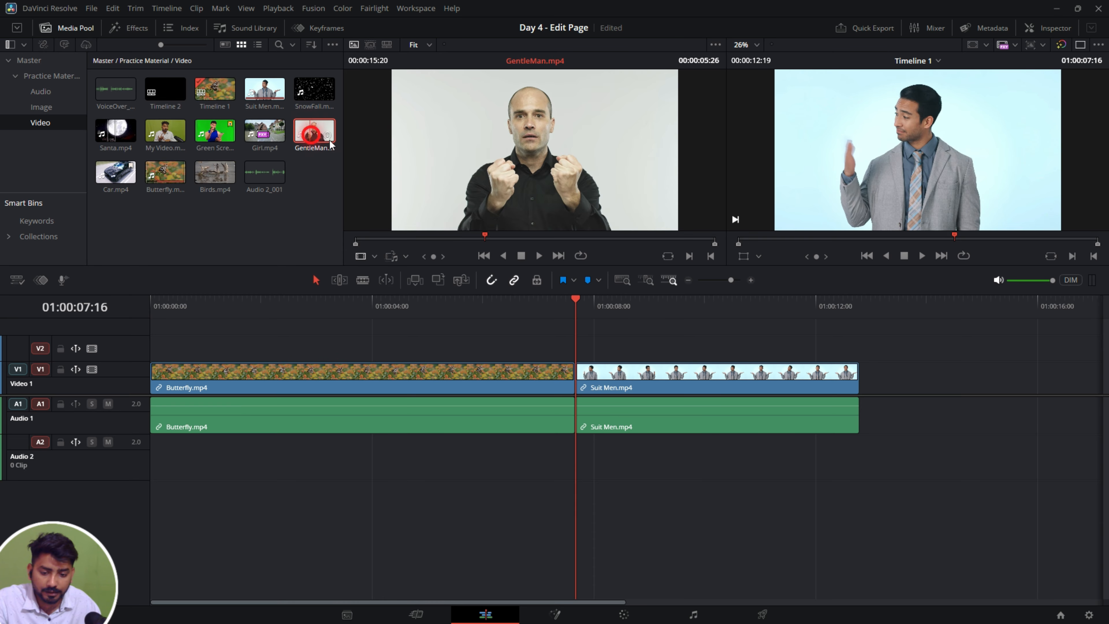
{"action": "left_click", "coordinate": [540, 126]}
{"action": "left_click", "coordinate": [509, 161]}
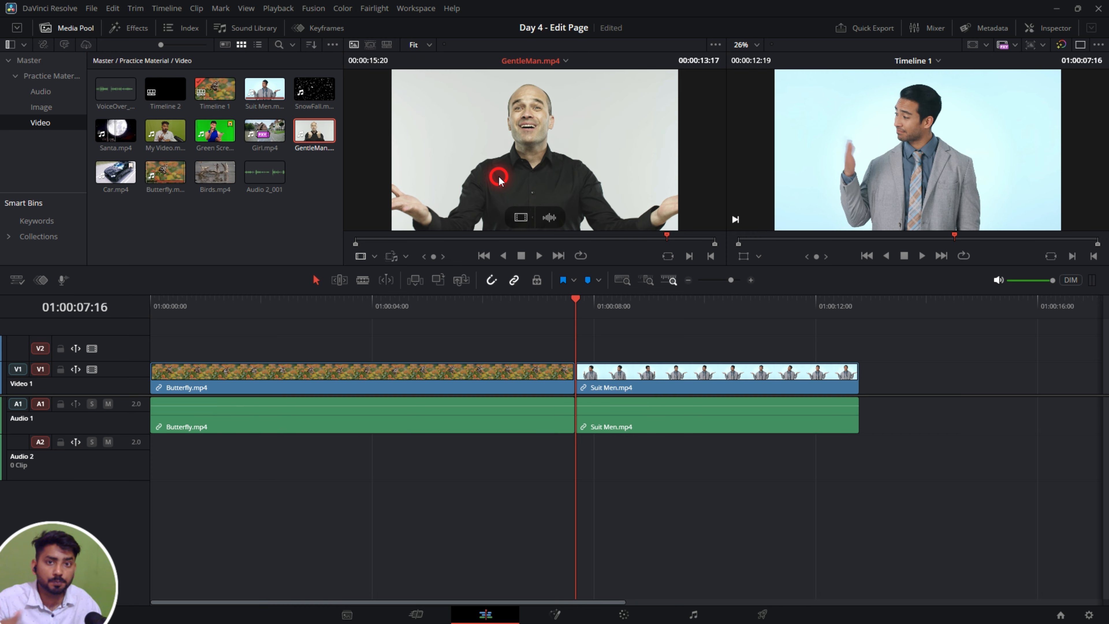
Step: Mark an in point at 00:00:04:26 and an out point at 00:00:07:18 on GentleMan.mp4 in the source viewer
{"action": "left_click", "coordinate": [467, 239]}
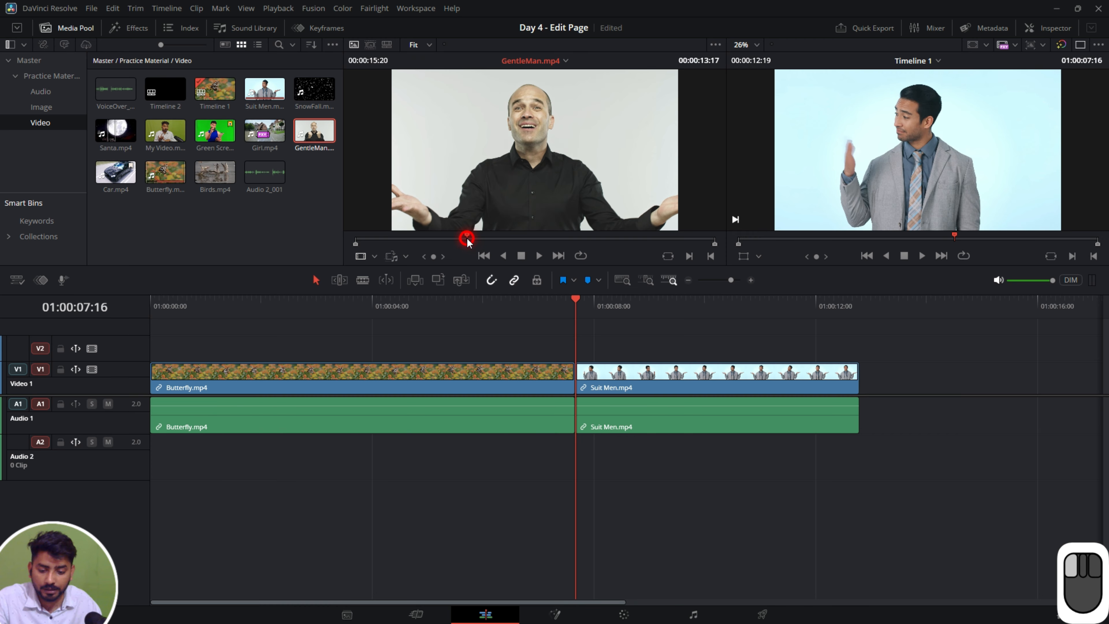
{"action": "key", "text": "i"}
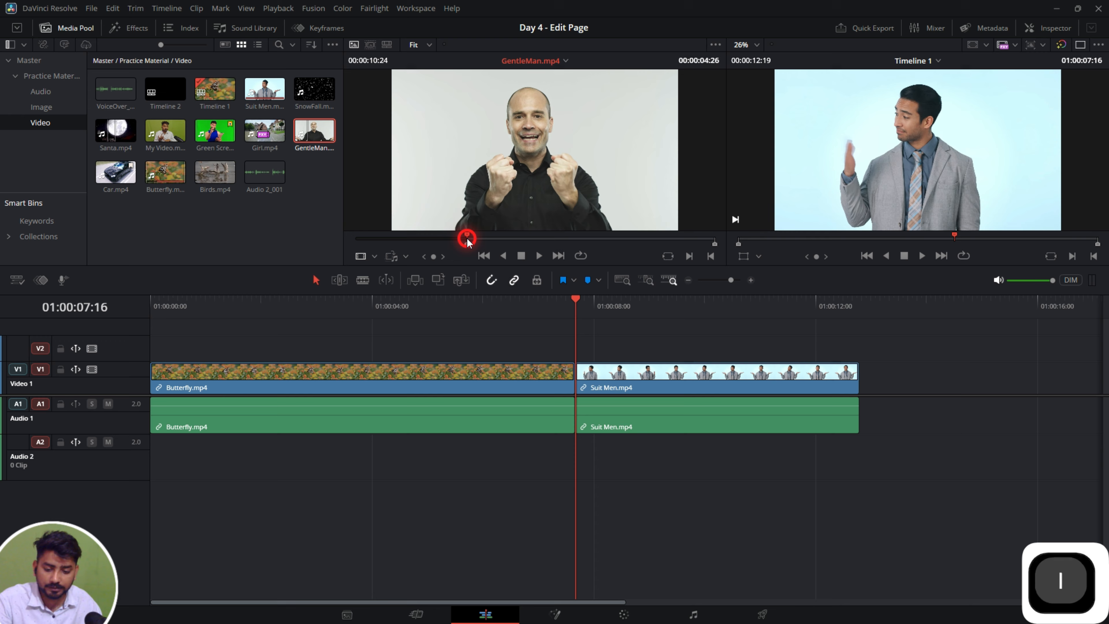
{"action": "left_click", "coordinate": [530, 240]}
{"action": "key", "text": "o"}
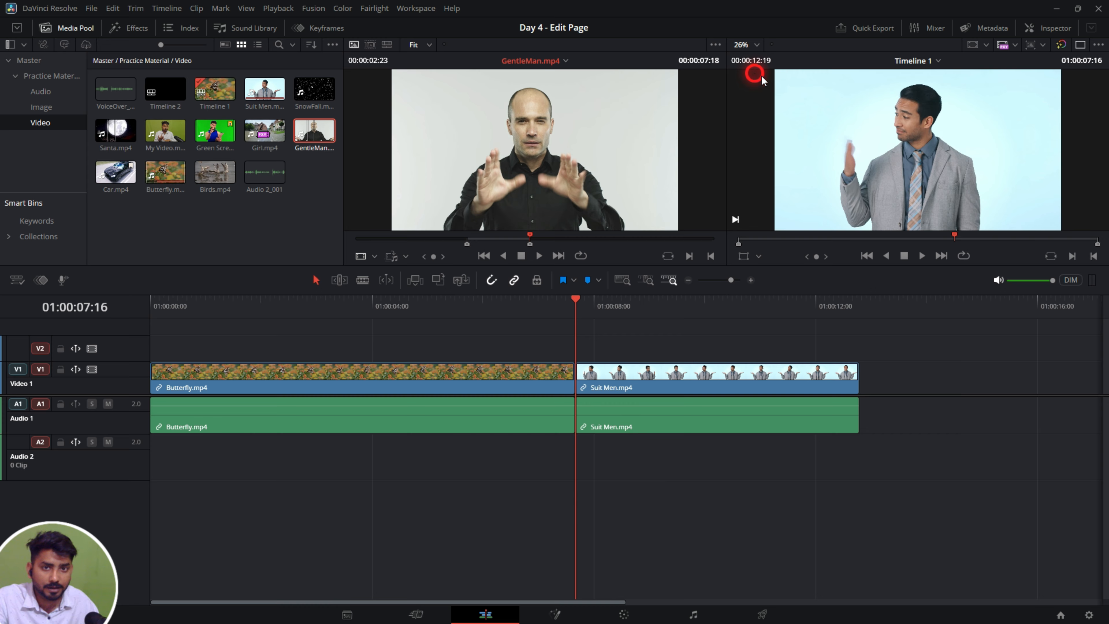
Step: Insert the marked GentleMan.mp4 range between Butterfly.mp4 and Suit Men.mp4, and insert it again inside Butterfly.mp4 at 01:00:02:18
{"action": "left_click", "coordinate": [413, 279]}
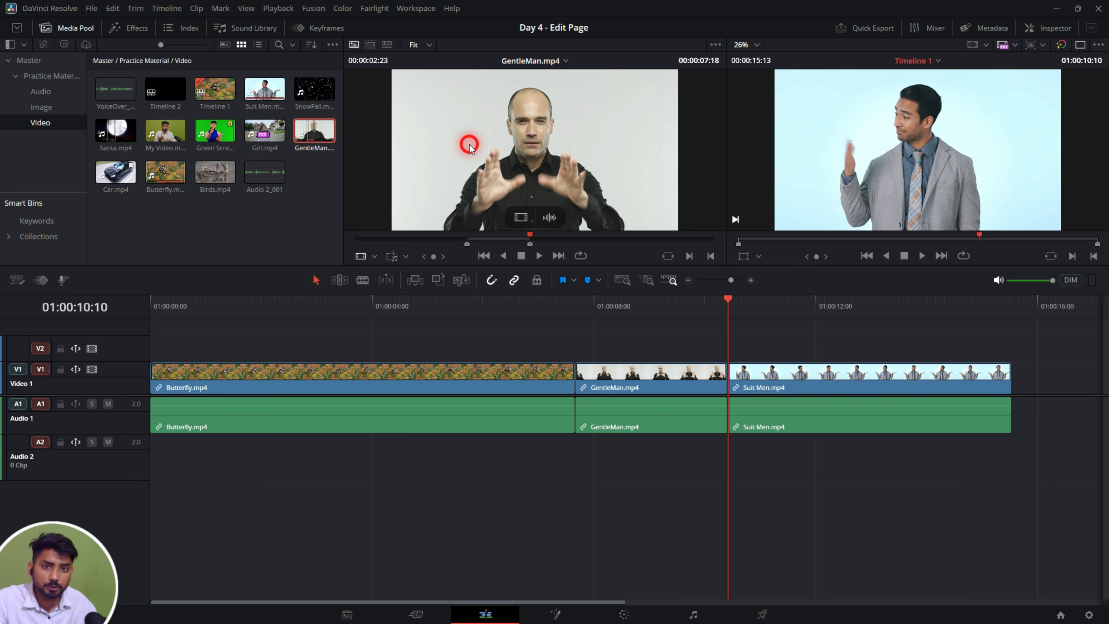
{"action": "left_click", "coordinate": [302, 302]}
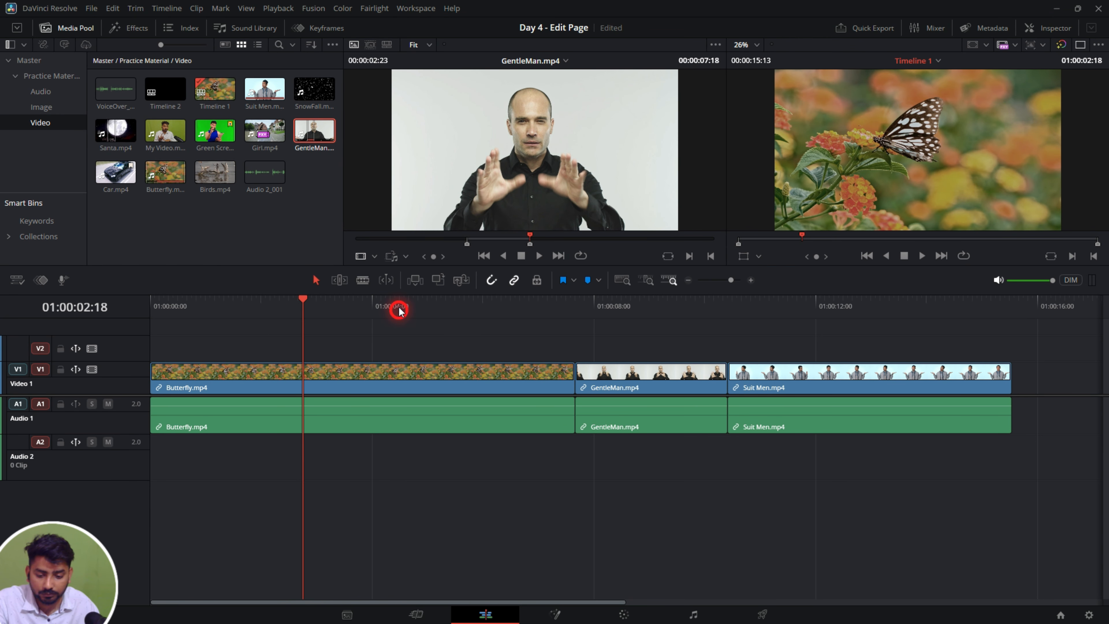
{"action": "left_click", "coordinate": [412, 280]}
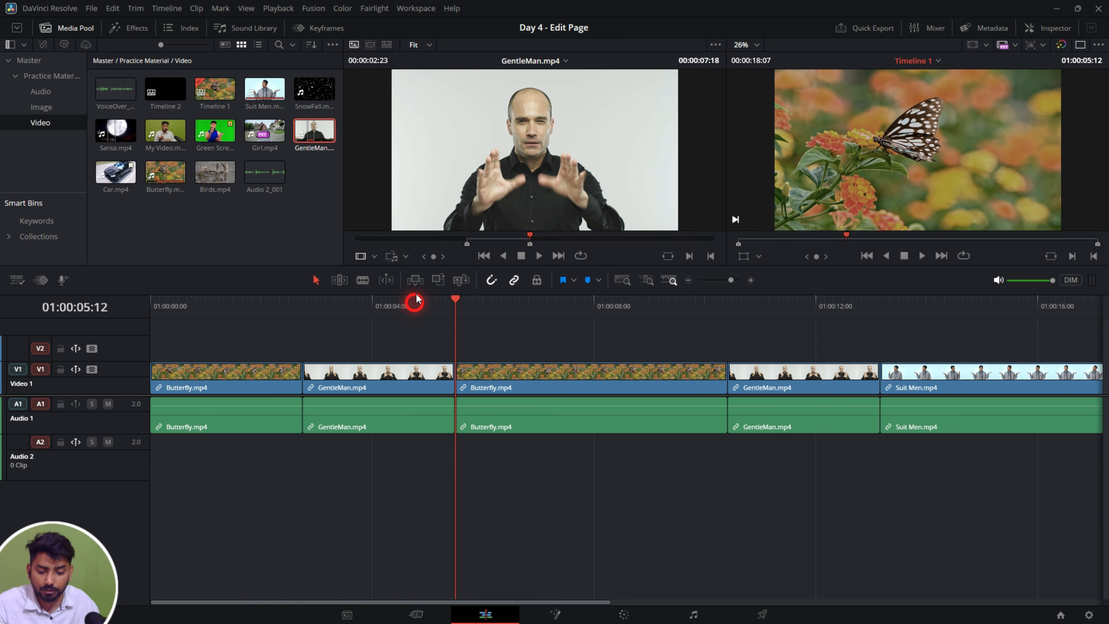
Step: Undo both GentleMan.mp4 insertions on the timeline
{"action": "key", "text": "ctrl"}
{"action": "key", "text": "ctrl+z"}
{"action": "key", "text": "ctrl+z"}
{"action": "key", "text": "ctrl+z"}
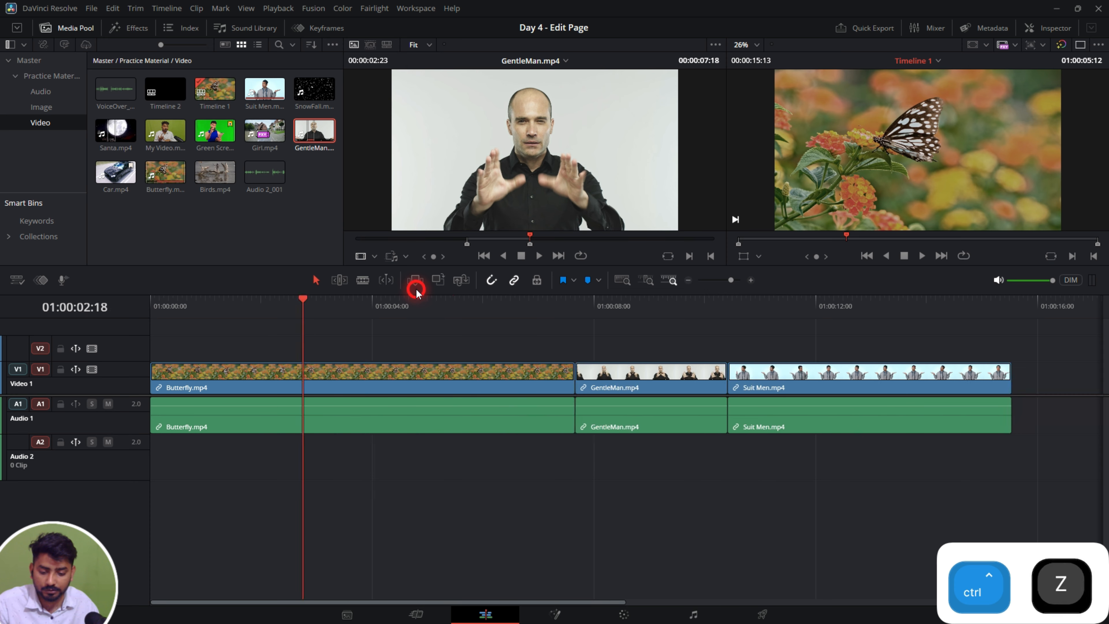
Step: Overwrite part of Butterfly.mp4 with the marked GentleMan.mp4 range at 01:00:03:09, and undo the overwrite
{"action": "left_click", "coordinate": [337, 307]}
{"action": "left_click", "coordinate": [435, 279]}
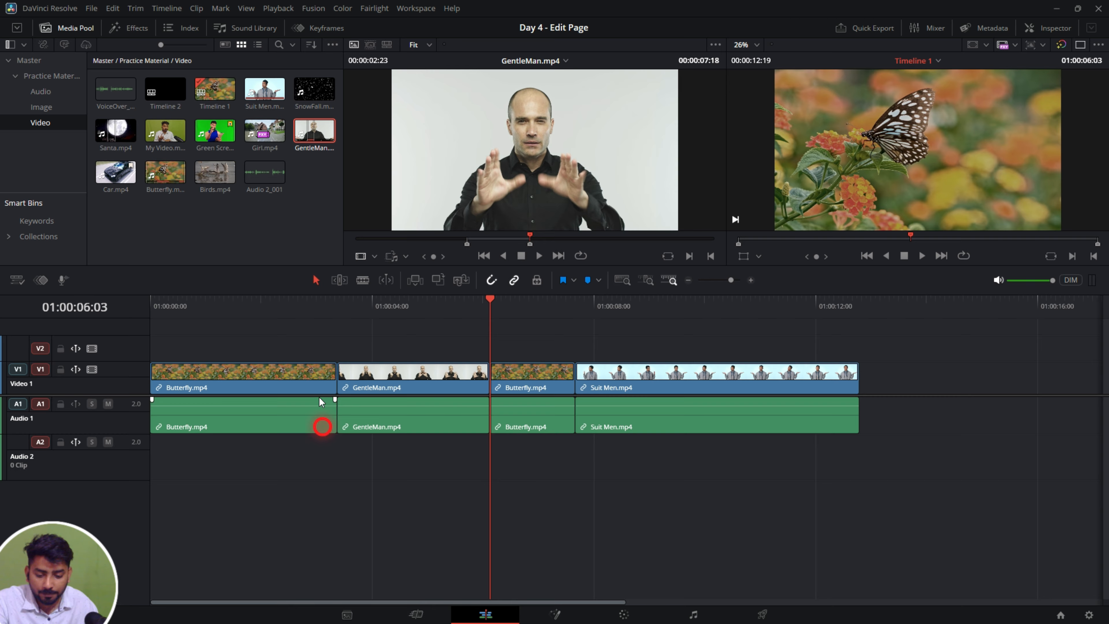
{"action": "mouse_move", "coordinate": [577, 82]}
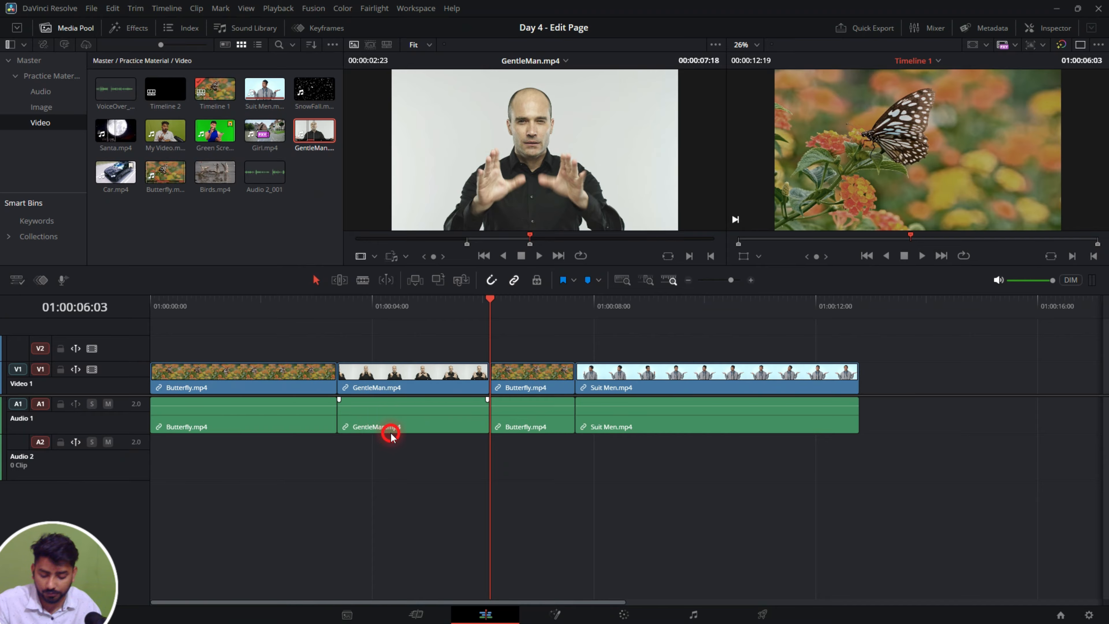
{"action": "key", "text": "ctrl+z"}
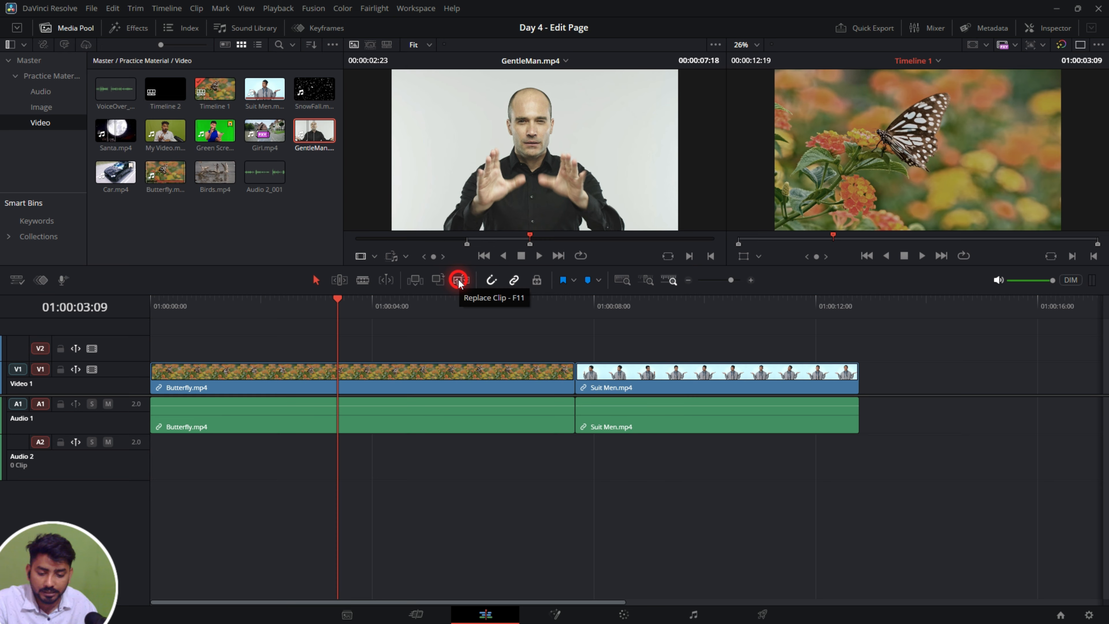
Step: Replace the Butterfly.mp4 clip at the playhead with GentleMan.mp4
{"action": "left_click", "coordinate": [459, 279]}
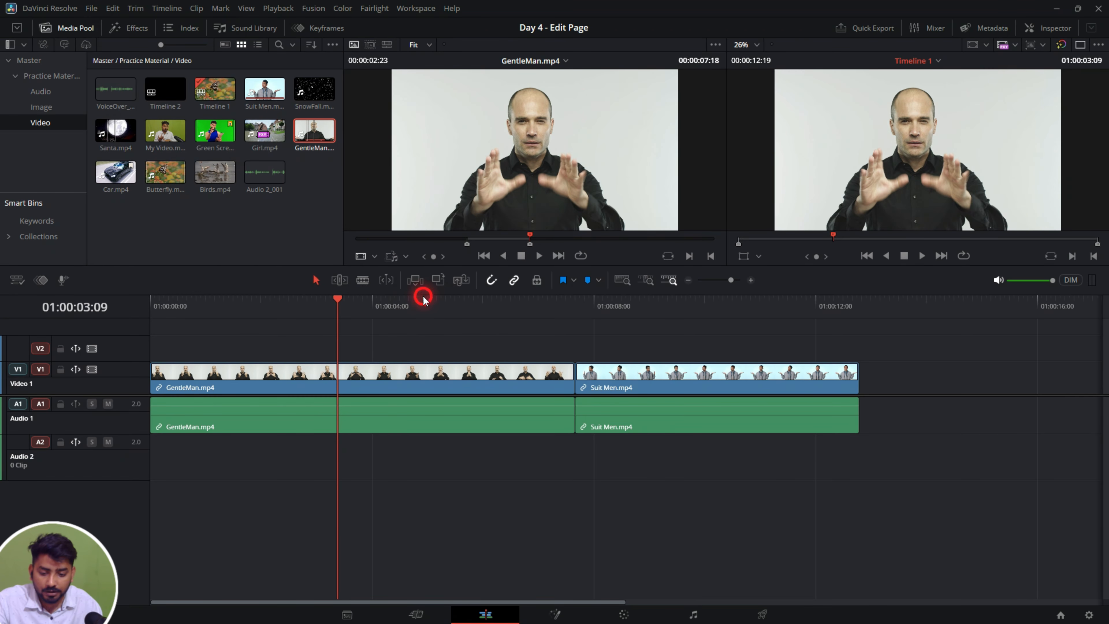
Step: Try inserting the marked GentleMan.mp4 range into the first timeline clip at 01:00:03:09, and undo the insertion
{"action": "left_click", "coordinate": [415, 279]}
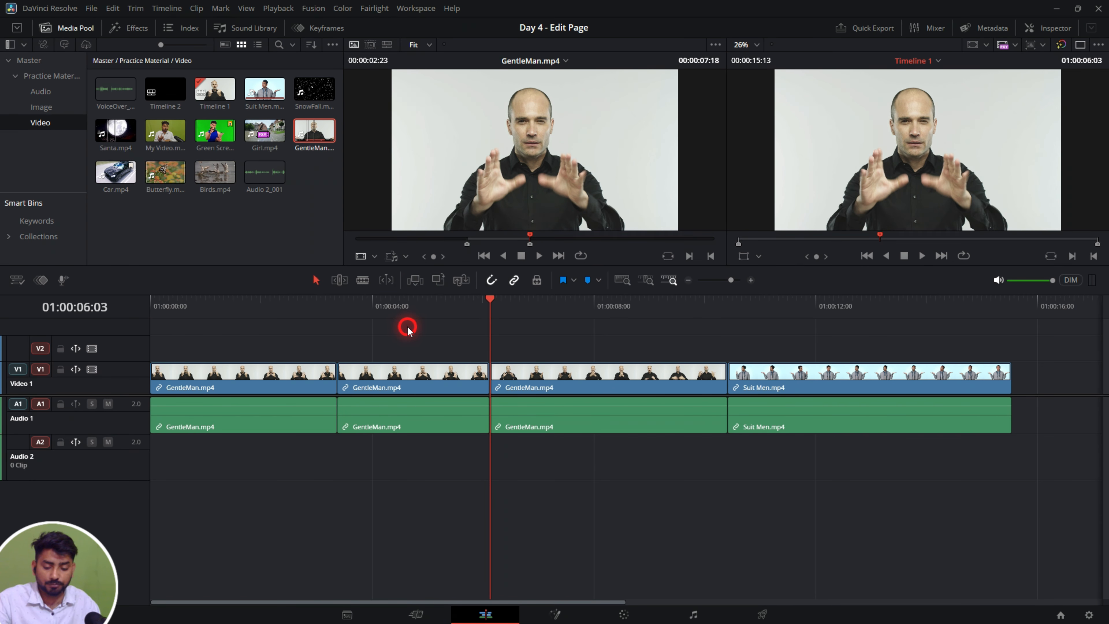
{"action": "key", "text": "ctrl+z"}
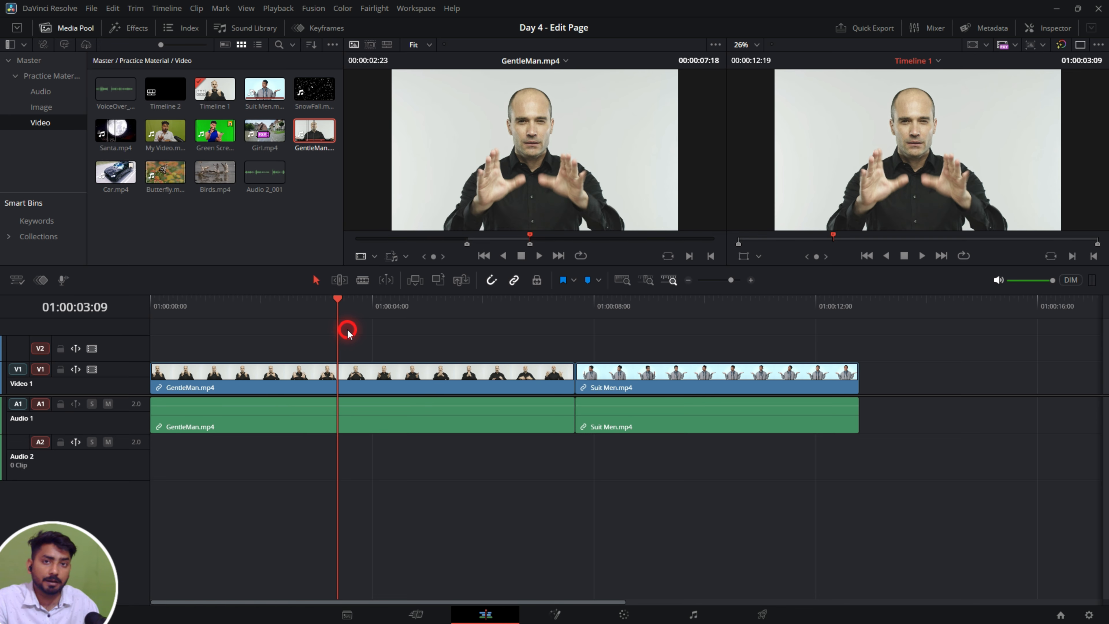
{"action": "left_click", "coordinate": [376, 311]}
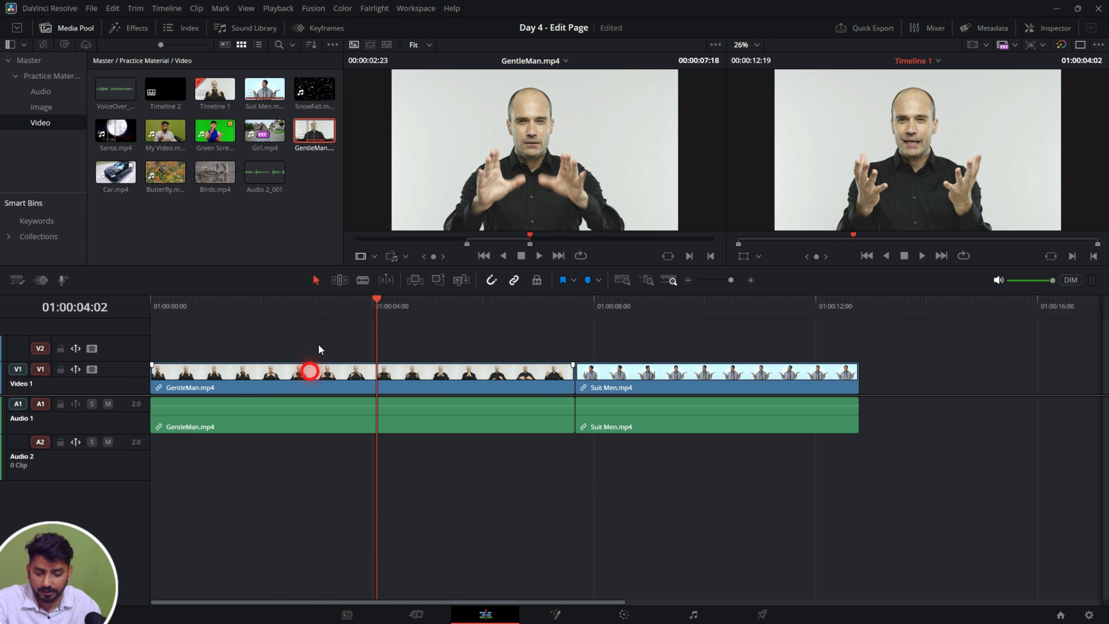
Step: Route the source video to track V2 and insert the marked GentleMan.mp4 range at 01:00:03:05
{"action": "left_click", "coordinate": [329, 306]}
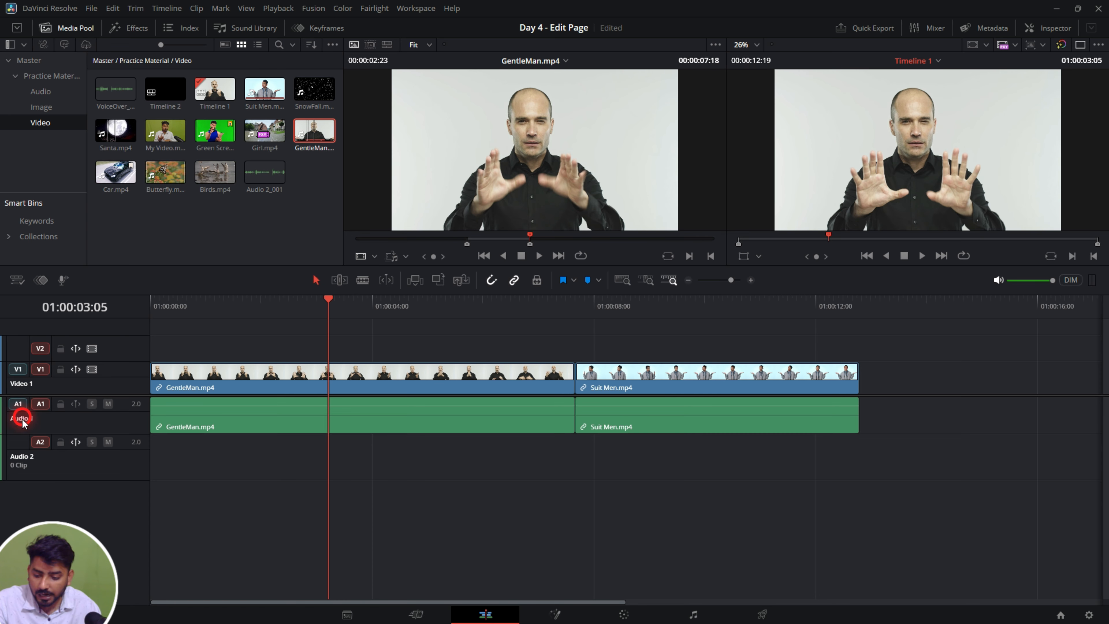
{"action": "left_click", "coordinate": [18, 349]}
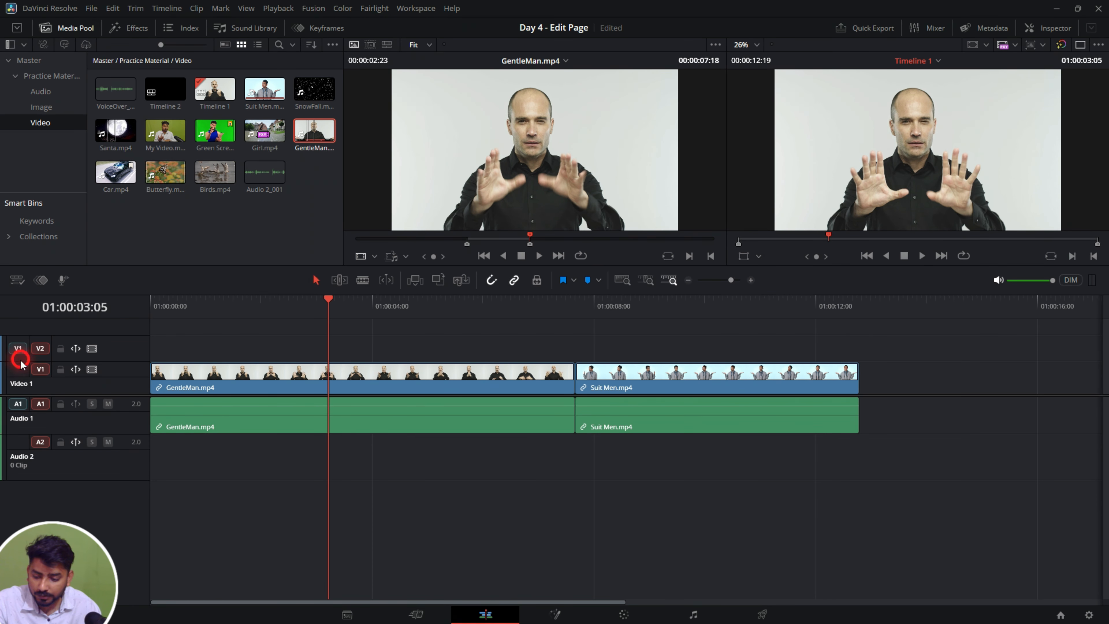
{"action": "left_click", "coordinate": [416, 280]}
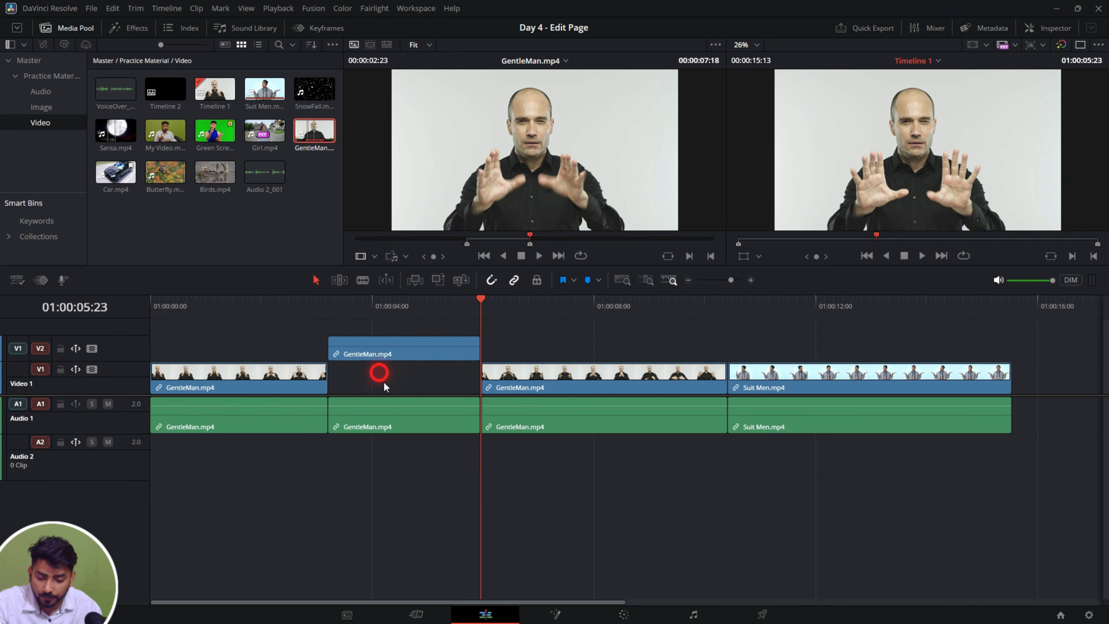
Step: Undo the GentleMan.mp4 insertion on V2 and route the source audio to track A2
{"action": "left_click", "coordinate": [422, 420]}
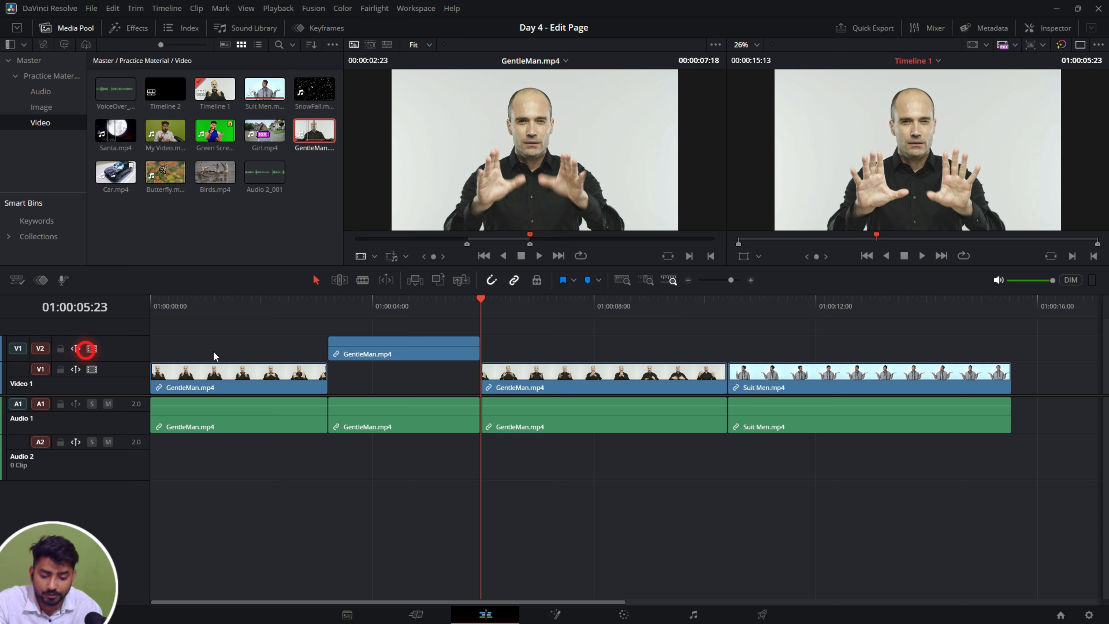
{"action": "left_click", "coordinate": [423, 353]}
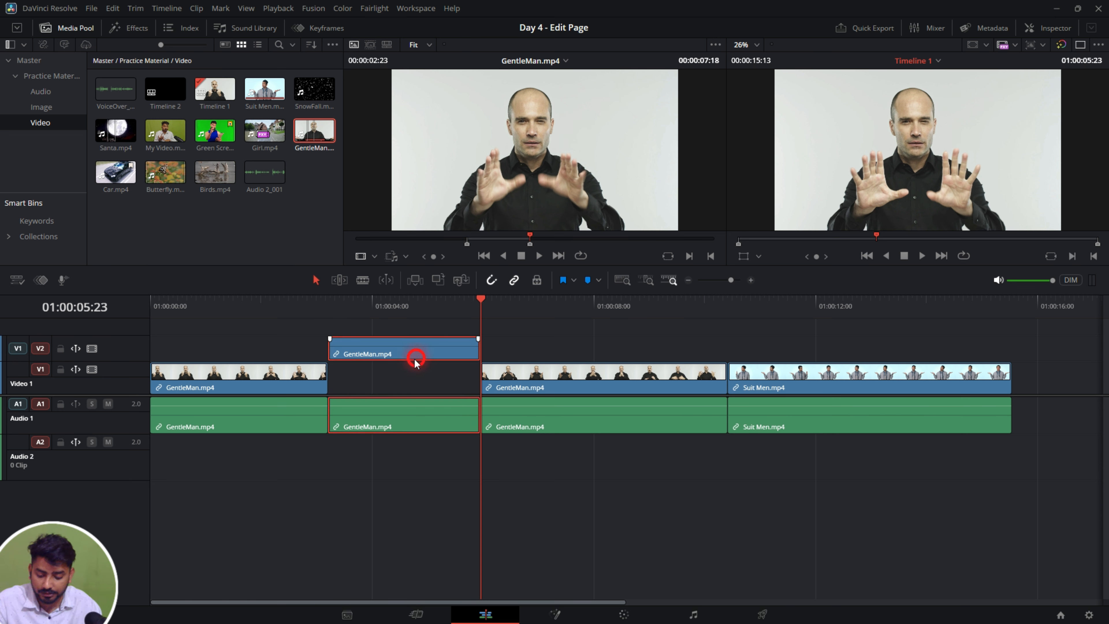
{"action": "key", "text": "ctrl+z"}
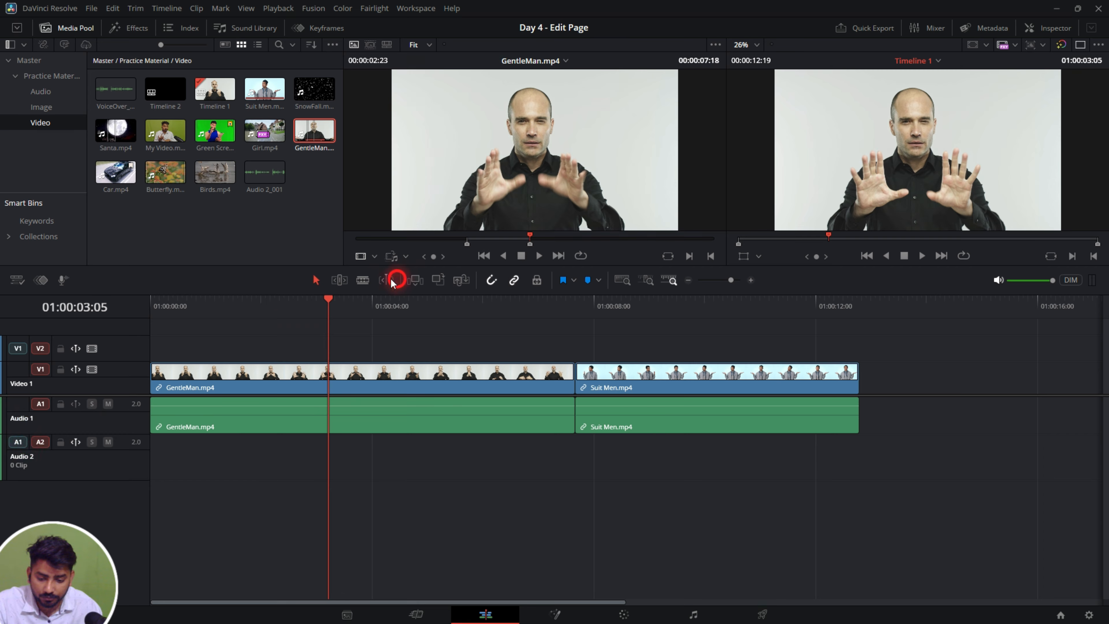
Step: Insert the marked GentleMan.mp4 range onto V2 and A2 at 01:00:03:05, and undo the insertion
{"action": "left_click", "coordinate": [414, 280]}
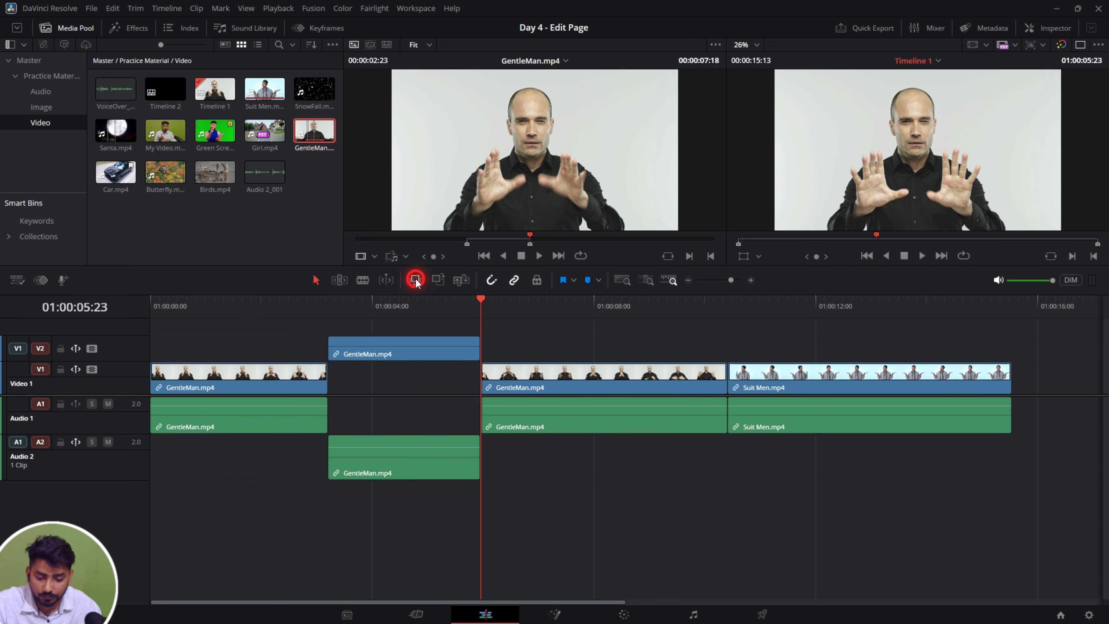
{"action": "left_click", "coordinate": [391, 369]}
{"action": "left_click", "coordinate": [250, 318]}
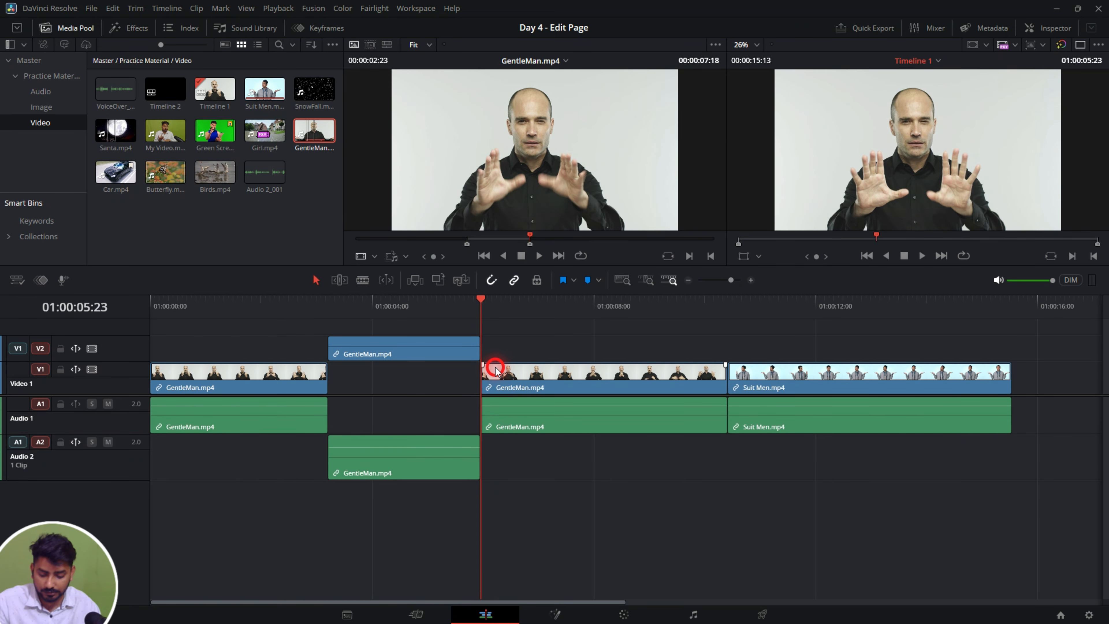
{"action": "key", "text": "ctrl+z"}
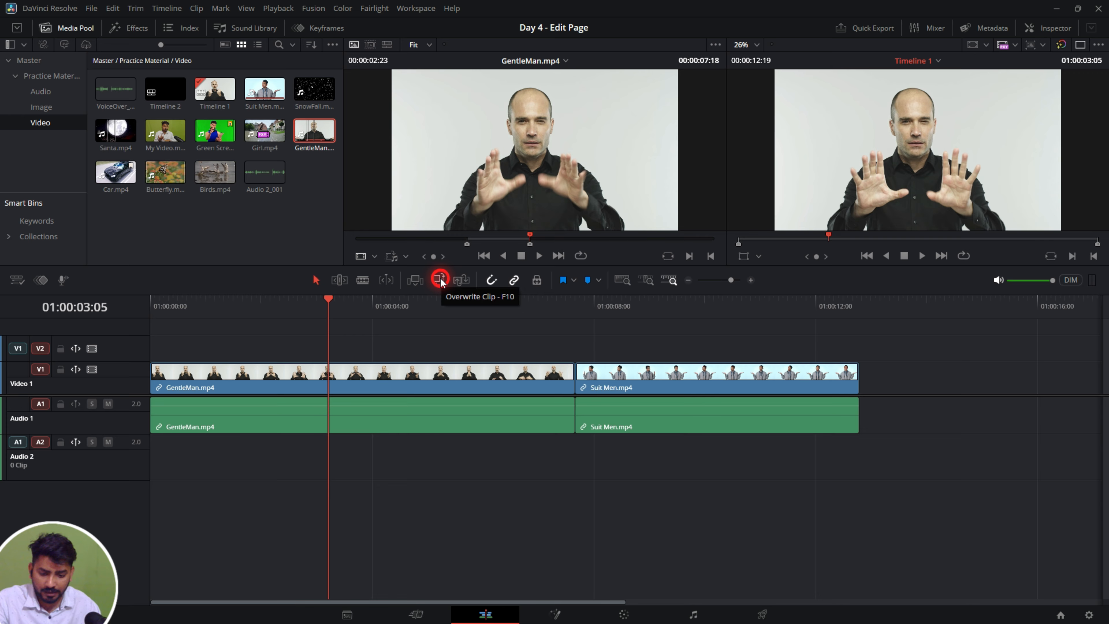
Step: Overwrite V2 and A2 with the marked GentleMan.mp4 range at 01:00:03:05, and undo the overwrite
{"action": "left_click", "coordinate": [440, 280]}
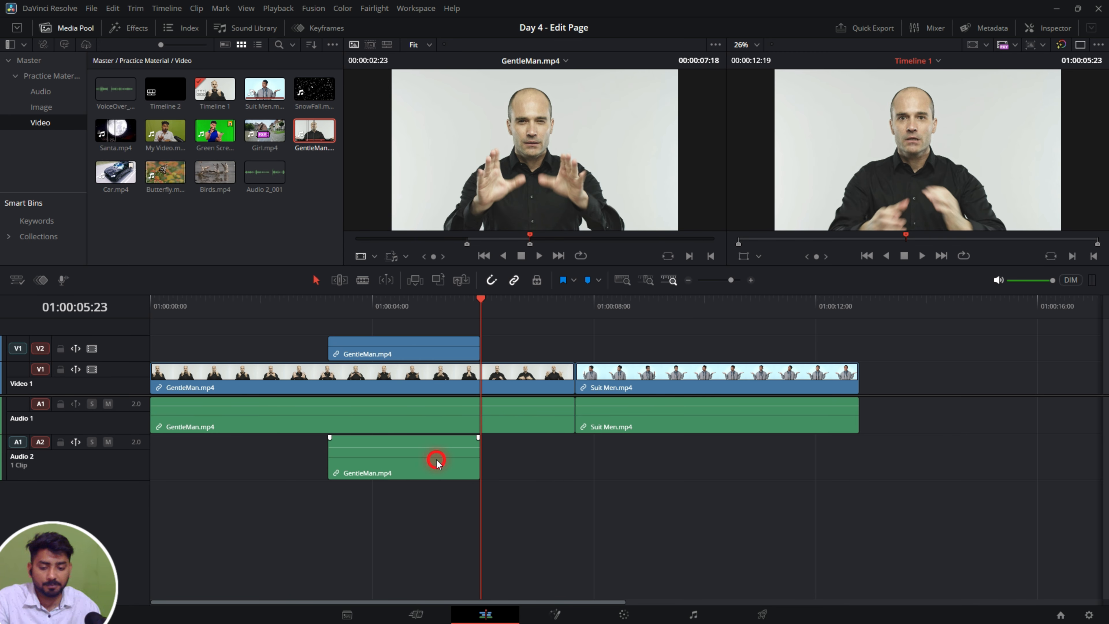
{"action": "key", "text": "ctrl+z"}
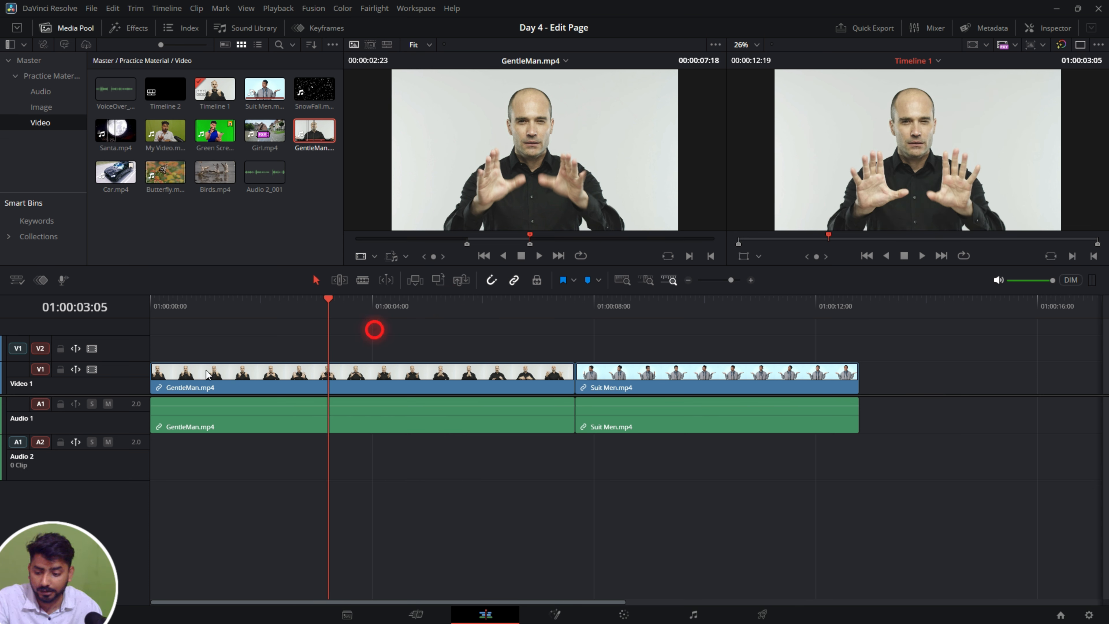
Step: Route the source video back to track V1 and the source audio back to track A1
{"action": "left_click", "coordinate": [18, 365]}
{"action": "mouse_move", "coordinate": [18, 365]}
{"action": "left_mouse_down"}
{"action": "mouse_move", "coordinate": [22, 351]}
{"action": "mouse_move", "coordinate": [18, 367]}
{"action": "left_mouse_up"}
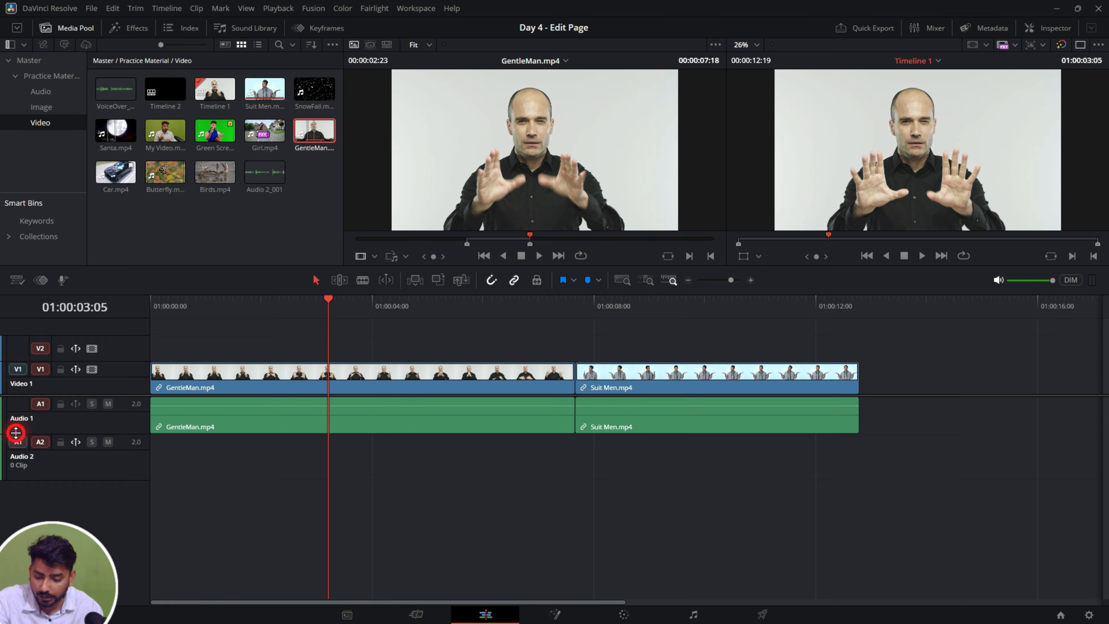
{"action": "left_click", "coordinate": [12, 410]}
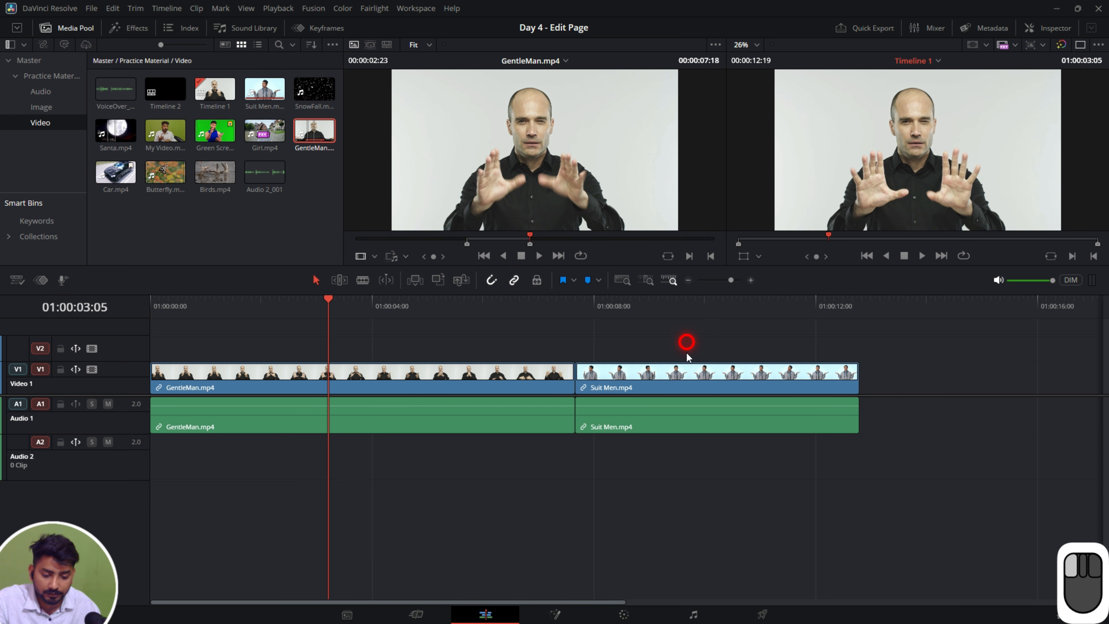
Step: Delete the Suit Men.mp4 clip from the timeline and turn off snapping
{"action": "left_click_drag", "start_coordinate": [686, 341], "coordinate": [670, 404]}
{"action": "key", "text": "Delete"}
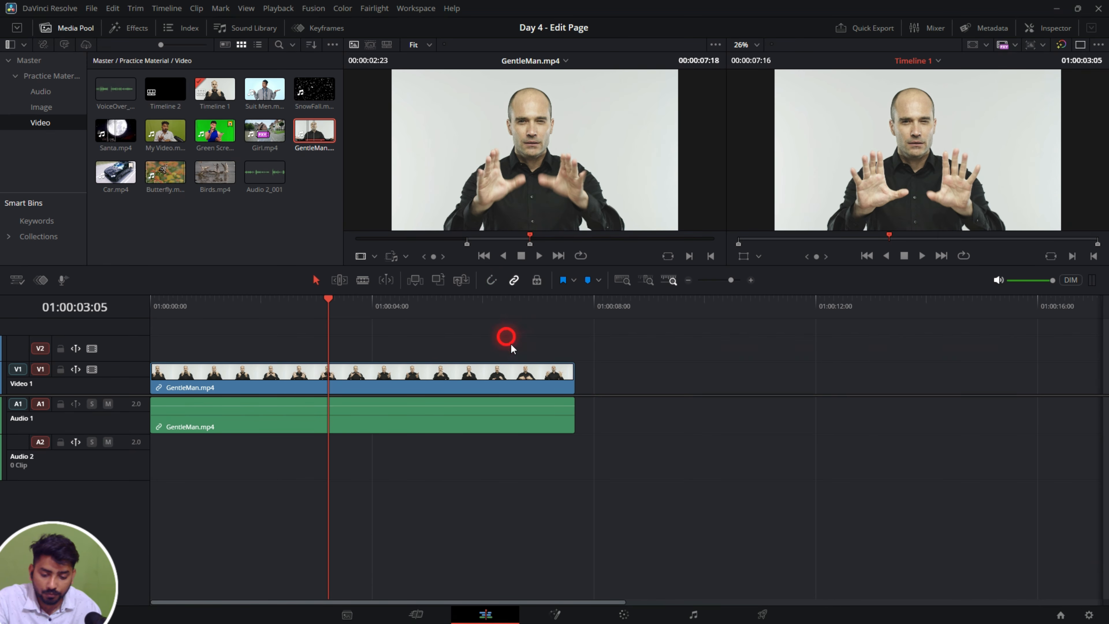
Step: Add Suit Men.mp4 to Video 1 and Audio 1 just after GentleMan.mp4, leaving a small gap between the clips
{"action": "left_click", "coordinate": [512, 311]}
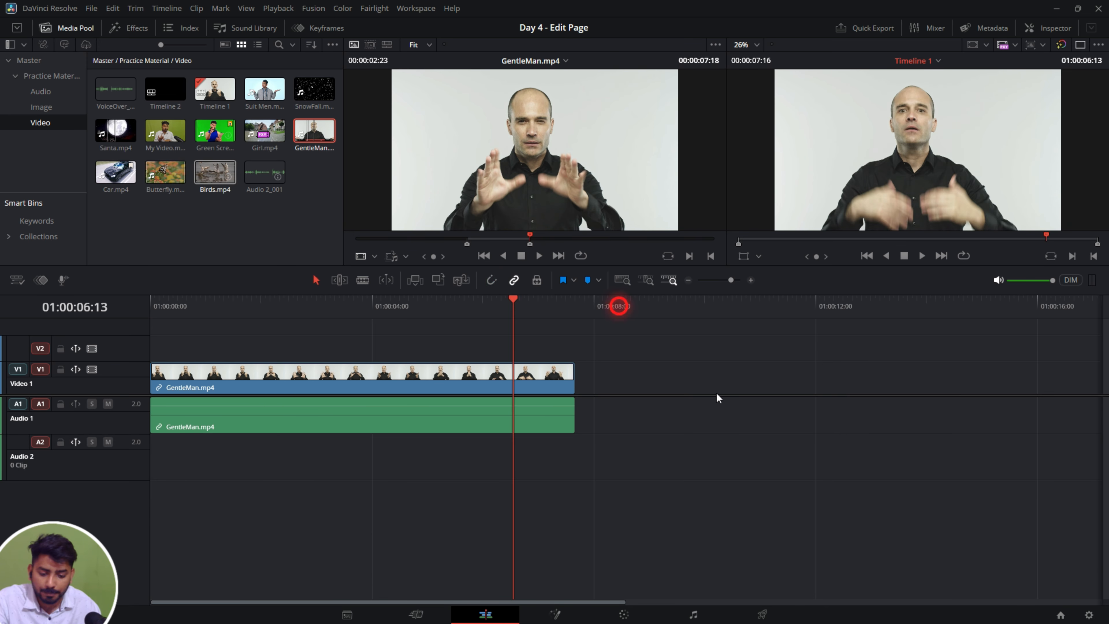
{"action": "left_click", "coordinate": [658, 418]}
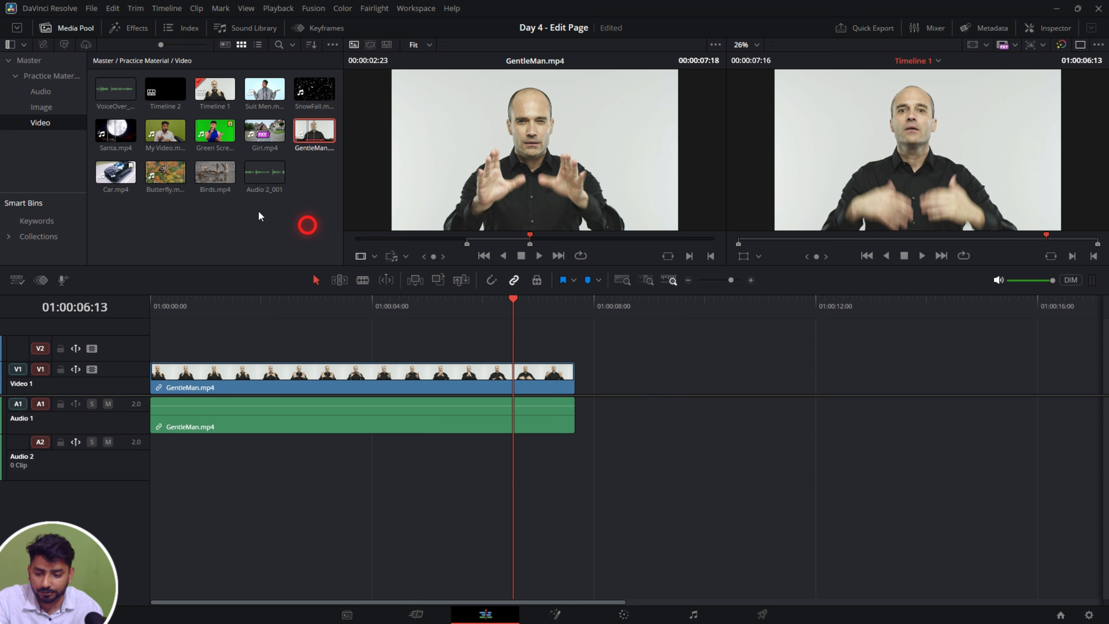
{"action": "left_click_drag", "start_coordinate": [284, 86], "coordinate": [577, 390]}
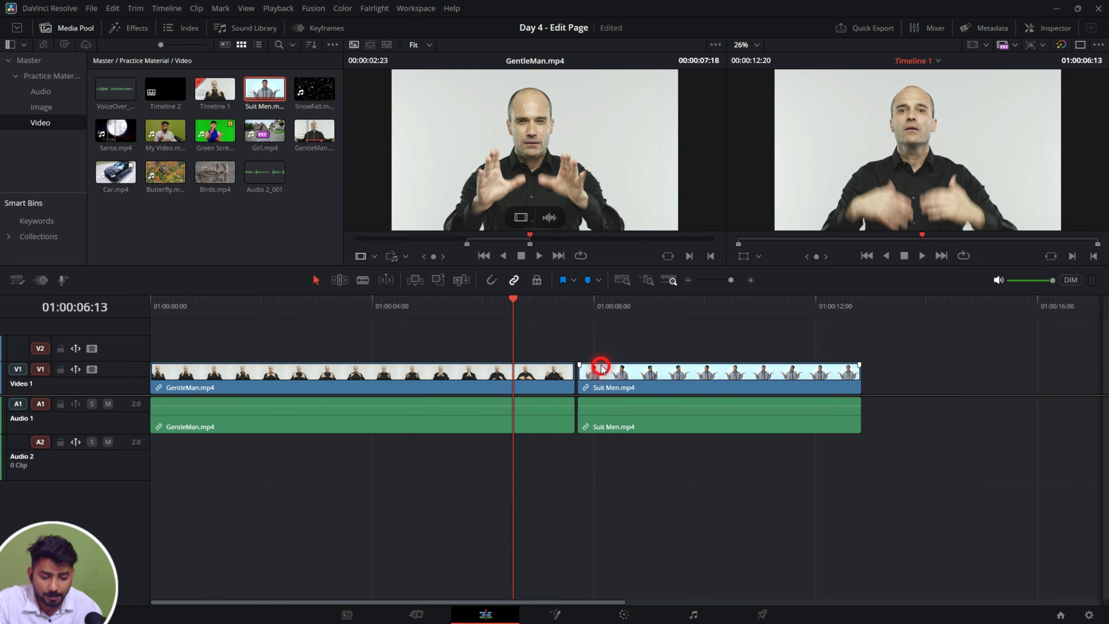
Step: Close the gap by moving Suit Men.mp4 against the end of GentleMan.mp4 with snapping off, undoing the overlap onto GentleMan.mp4
{"action": "left_click", "coordinate": [570, 301]}
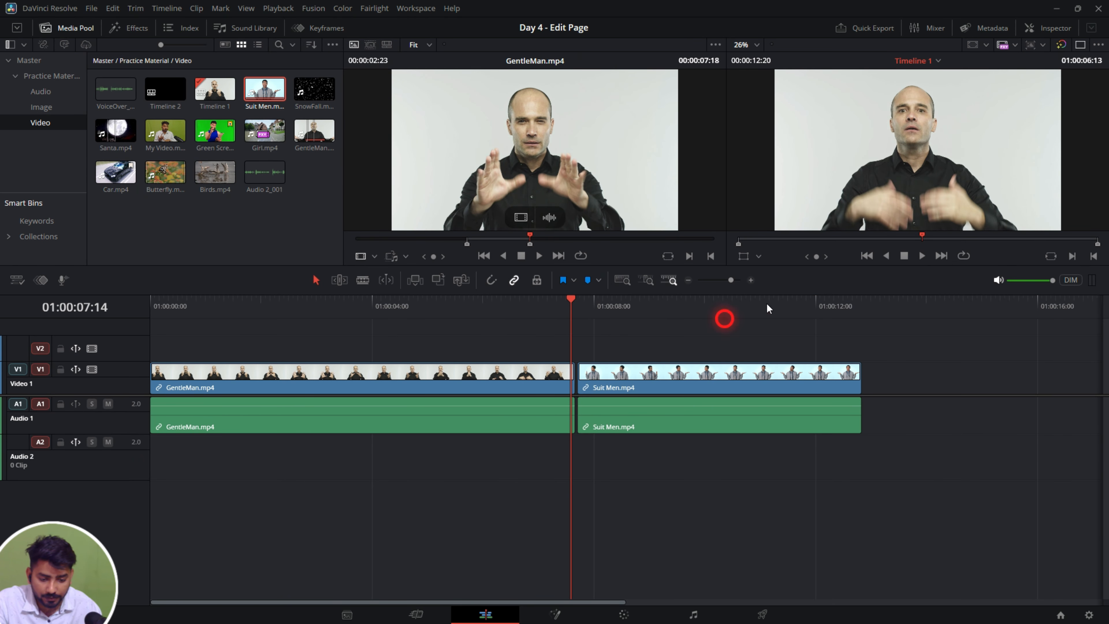
{"action": "left_click", "coordinate": [751, 279]}
{"action": "left_click", "coordinate": [751, 280]}
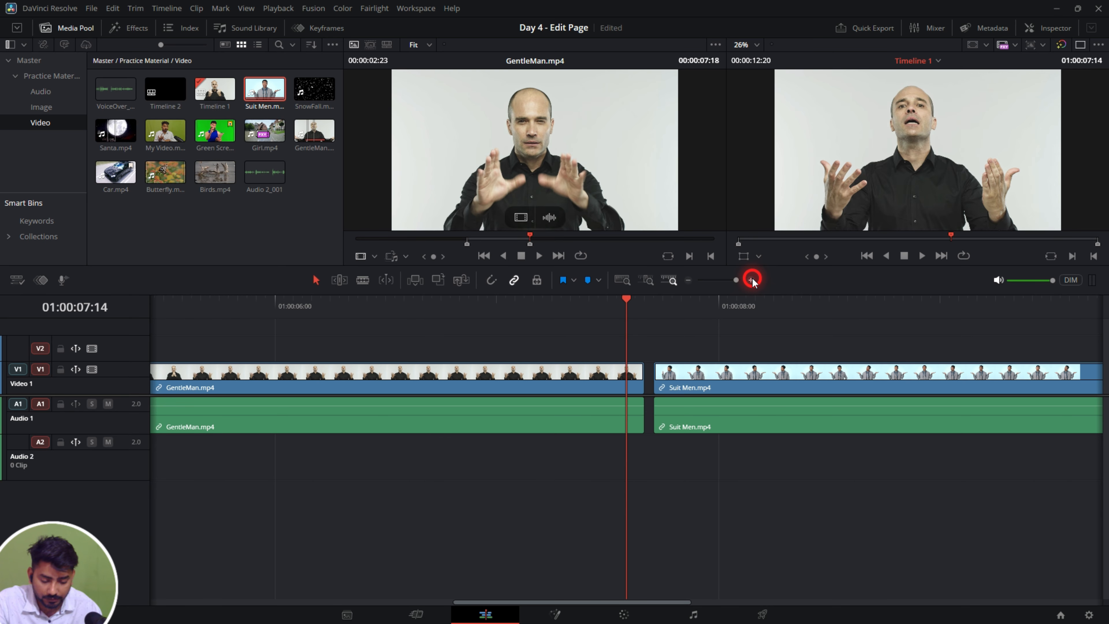
{"action": "left_click", "coordinate": [751, 280]}
{"action": "left_click", "coordinate": [751, 279]}
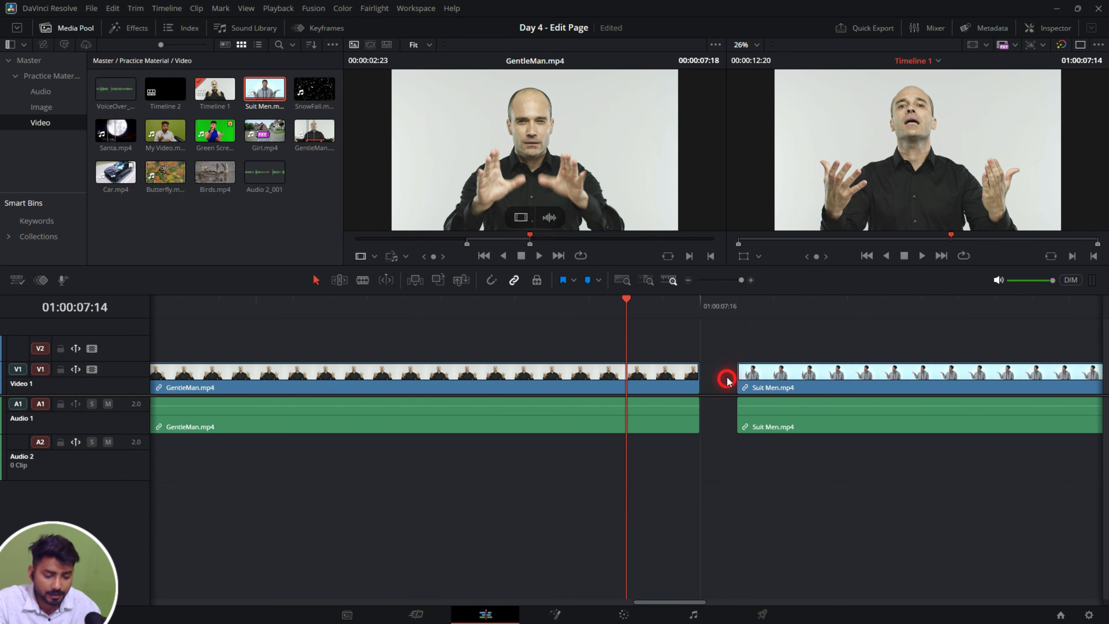
{"action": "left_click", "coordinate": [855, 378]}
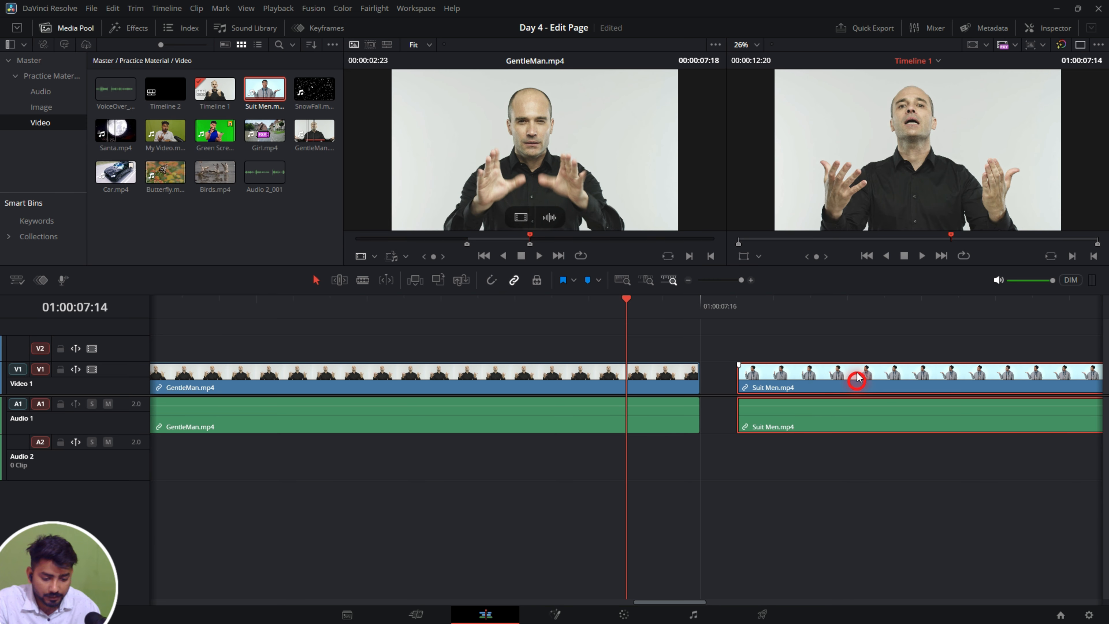
{"action": "left_click_drag", "start_coordinate": [856, 378], "coordinate": [732, 375]}
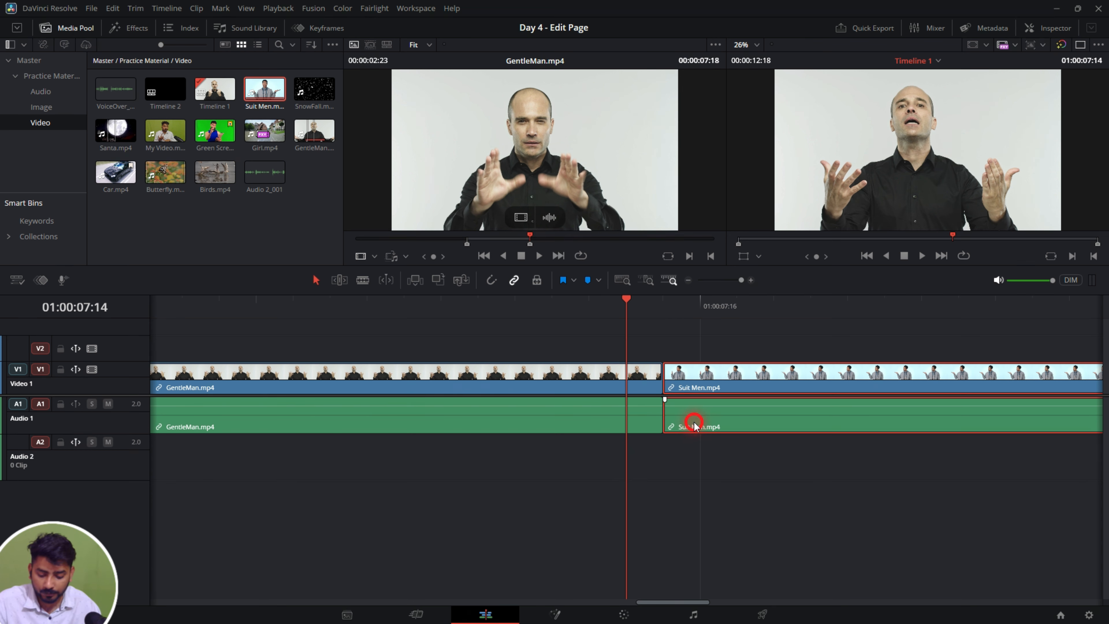
{"action": "key", "text": "ctrl+z"}
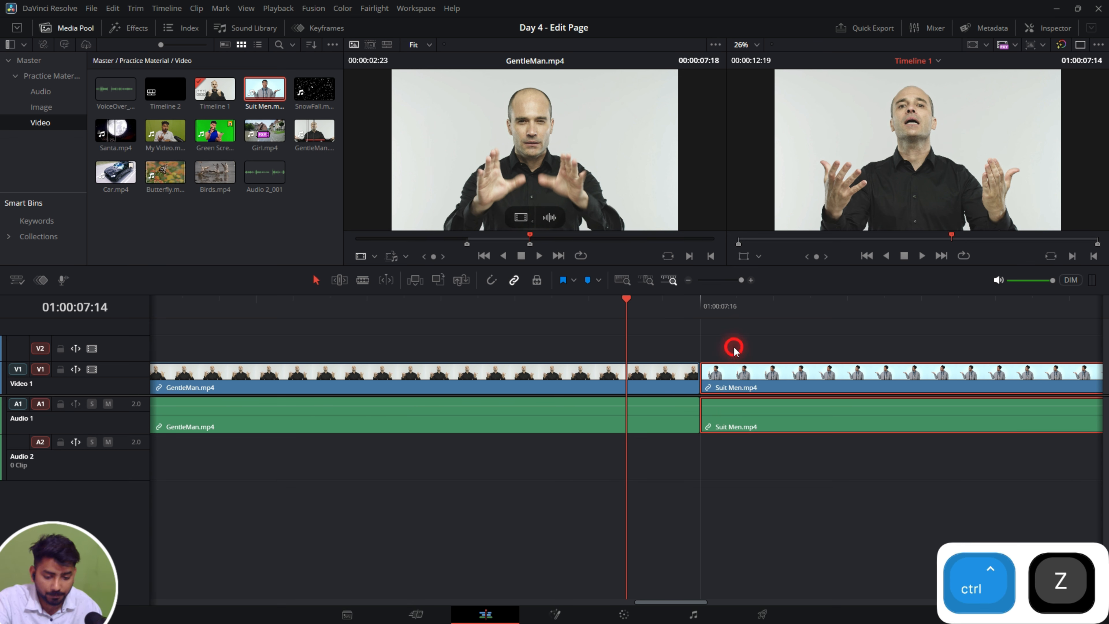
Step: Move Suit Men.mp4 away from GentleMan.mp4, and use snapping to bring it back against the clip's end
{"action": "left_click", "coordinate": [689, 280]}
{"action": "left_click", "coordinate": [688, 280]}
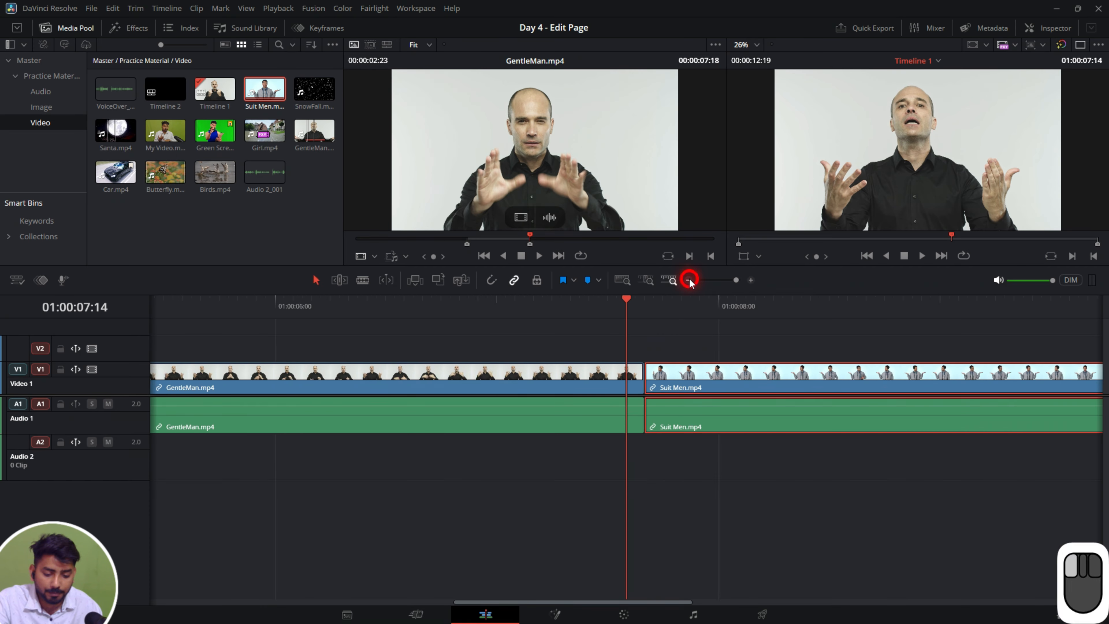
{"action": "left_click", "coordinate": [688, 280]}
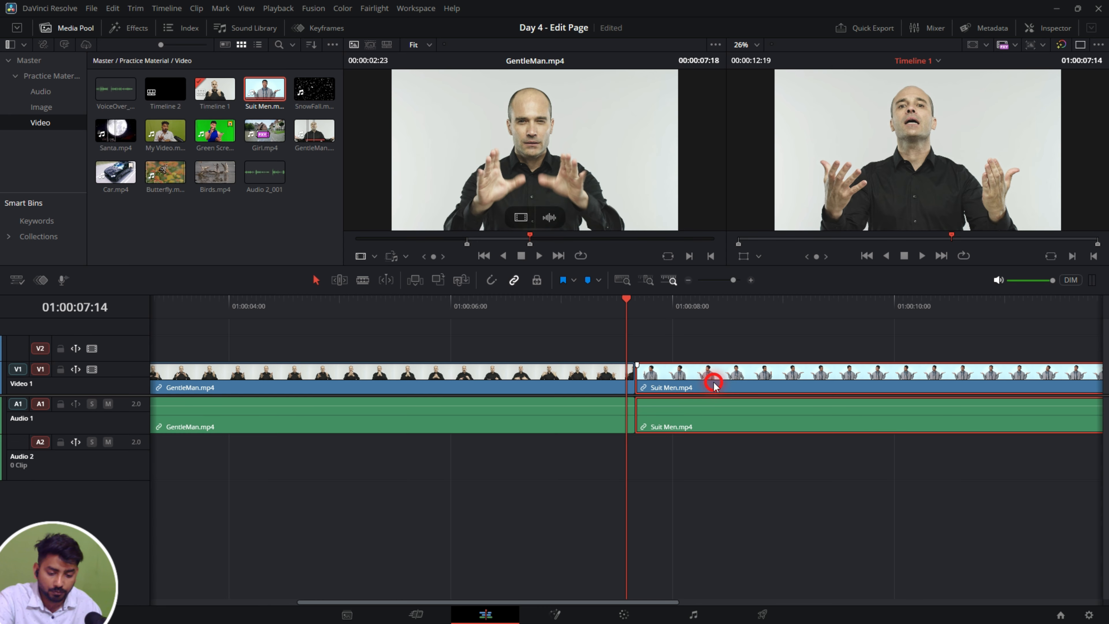
{"action": "left_click_drag", "start_coordinate": [713, 384], "coordinate": [778, 387]}
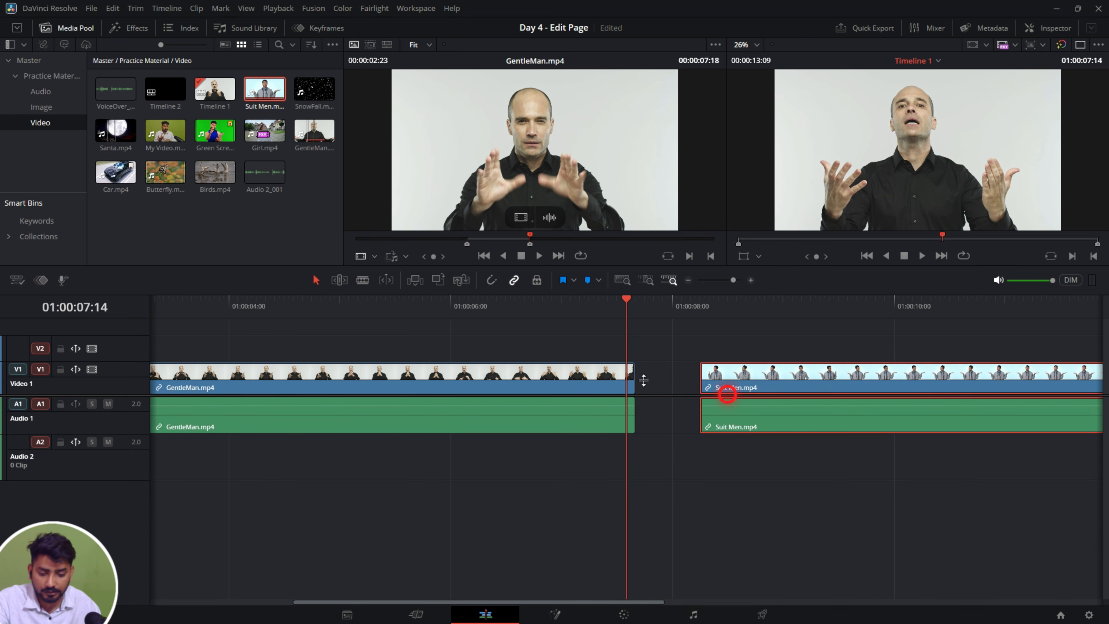
{"action": "left_click", "coordinate": [490, 279]}
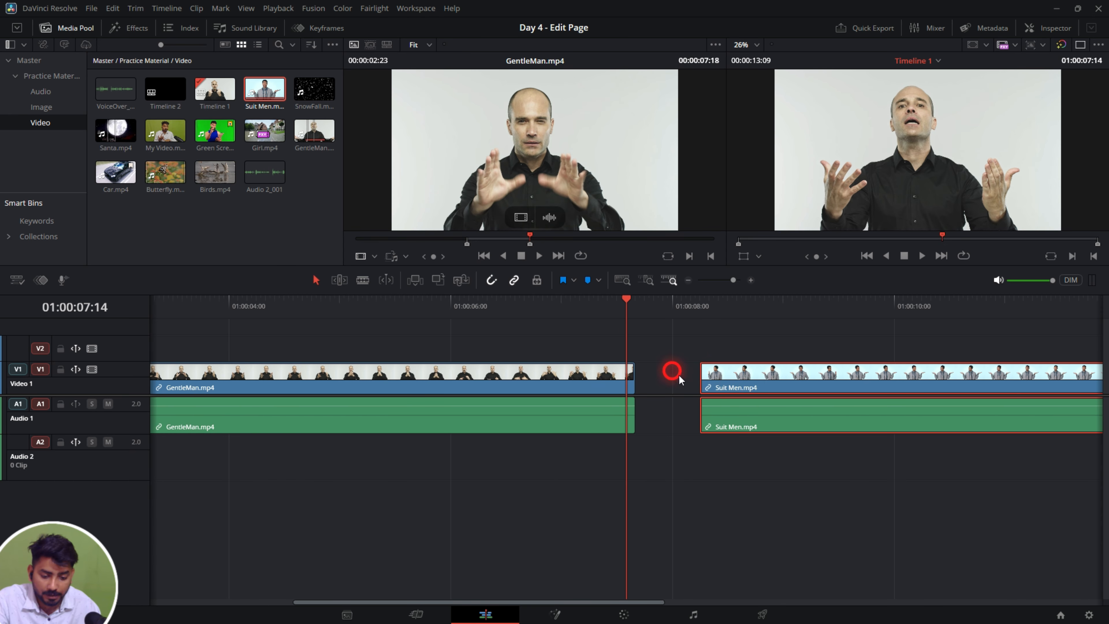
{"action": "left_click_drag", "start_coordinate": [808, 374], "coordinate": [744, 395]}
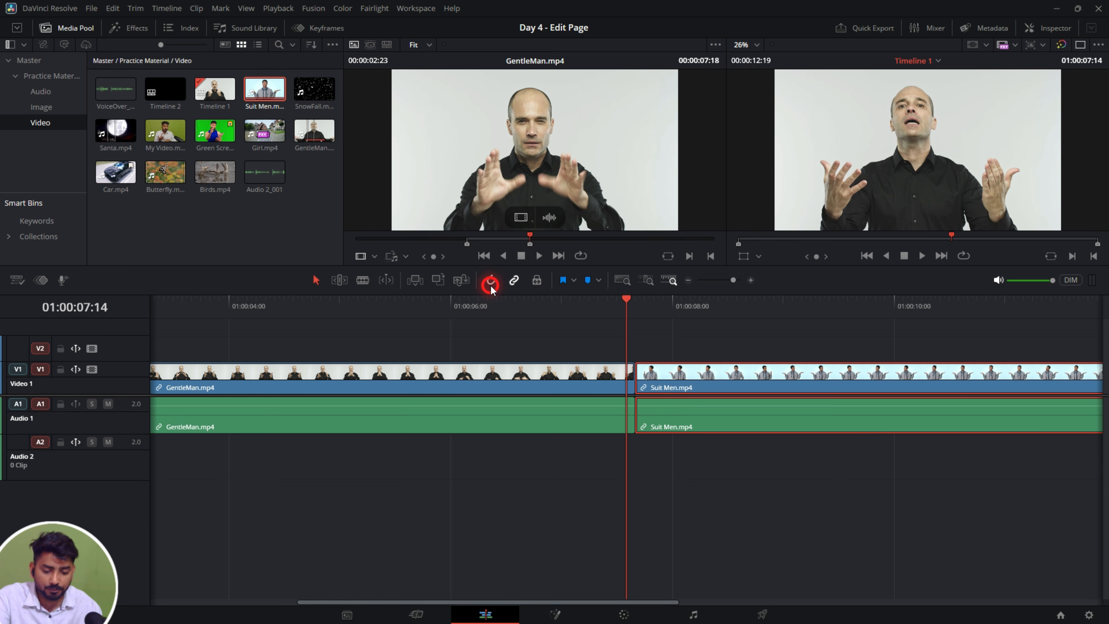
{"action": "left_click", "coordinate": [516, 283]}
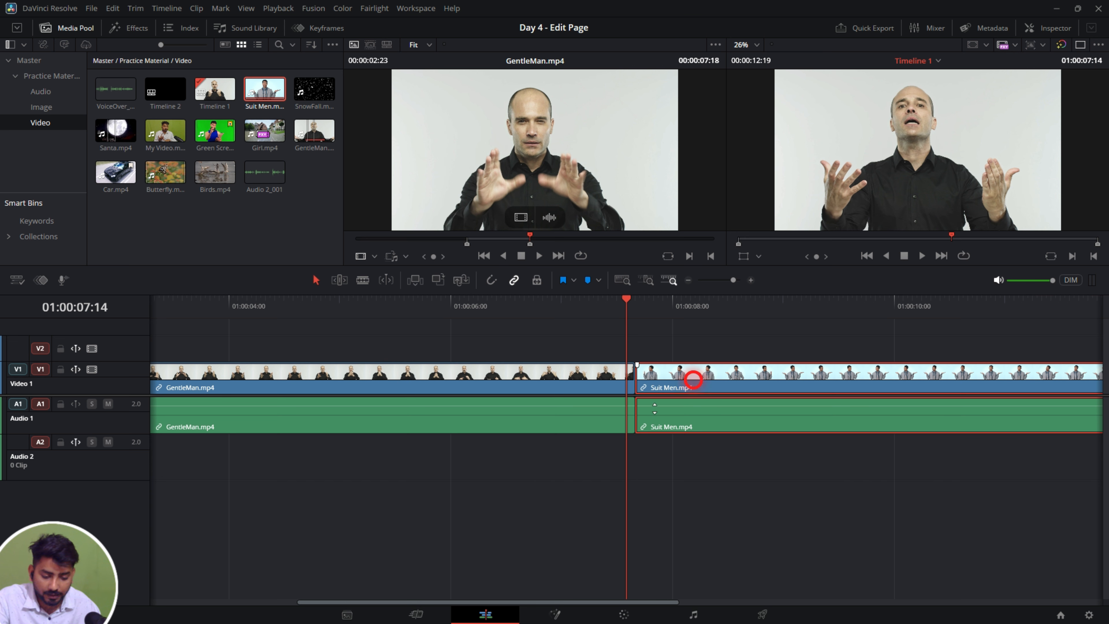
Step: Delete Suit Men.mp4 from the timeline and move GentleMan.mp4's video and audio together to end at about 01:00:11:09
{"action": "left_click", "coordinate": [695, 426]}
{"action": "key", "text": "Delete"}
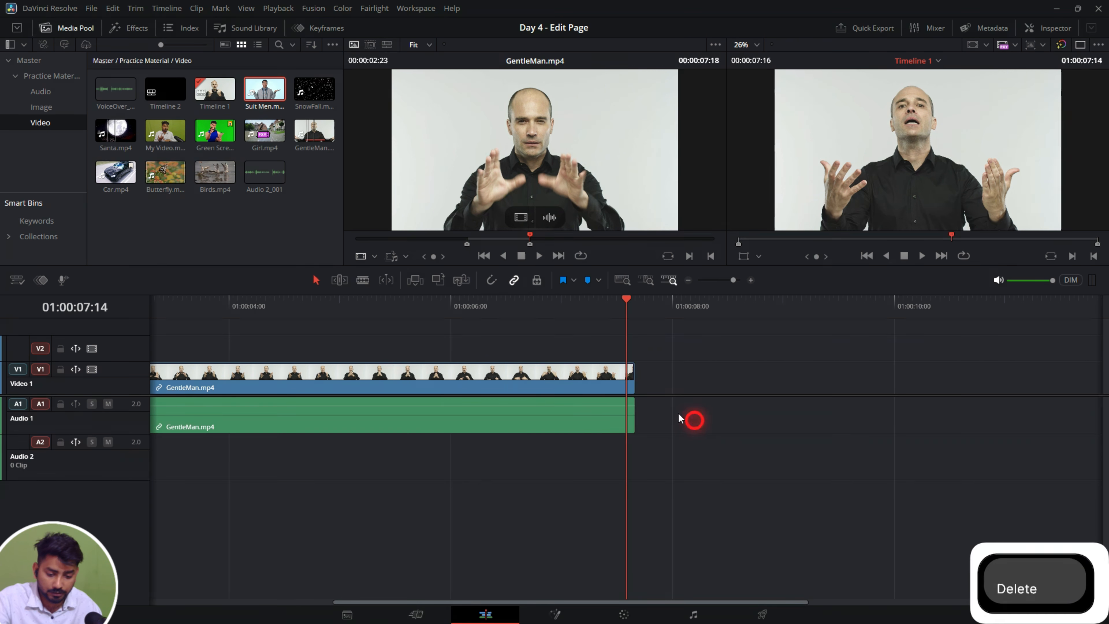
{"action": "left_click", "coordinate": [524, 381]}
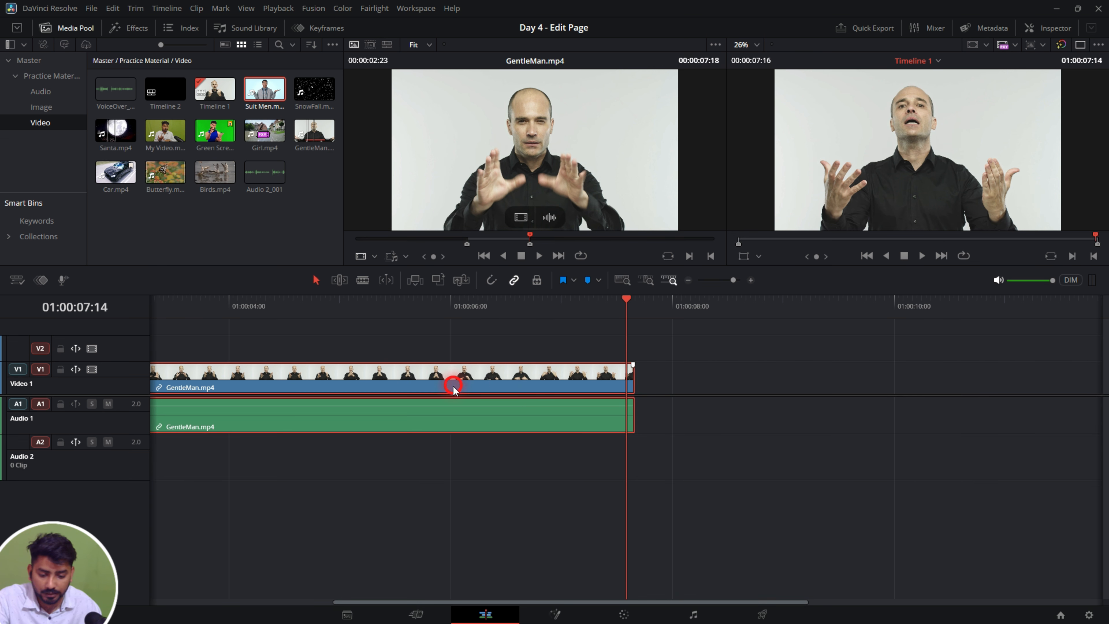
{"action": "left_click_drag", "start_coordinate": [454, 388], "coordinate": [698, 385]}
{"action": "left_click_drag", "start_coordinate": [567, 385], "coordinate": [681, 387]}
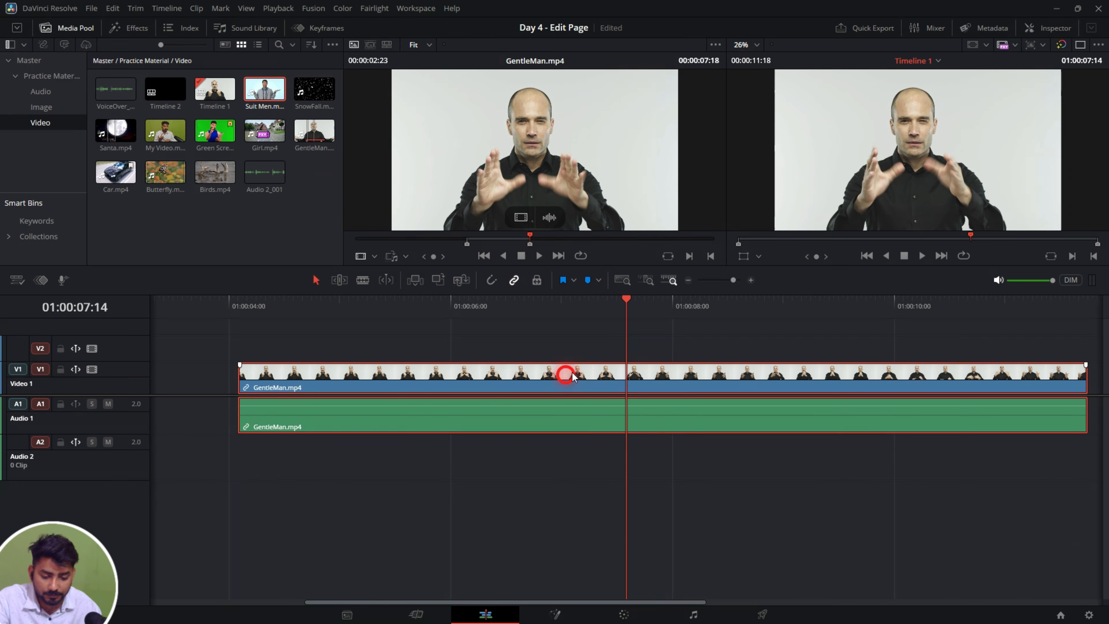
{"action": "left_click", "coordinate": [541, 407]}
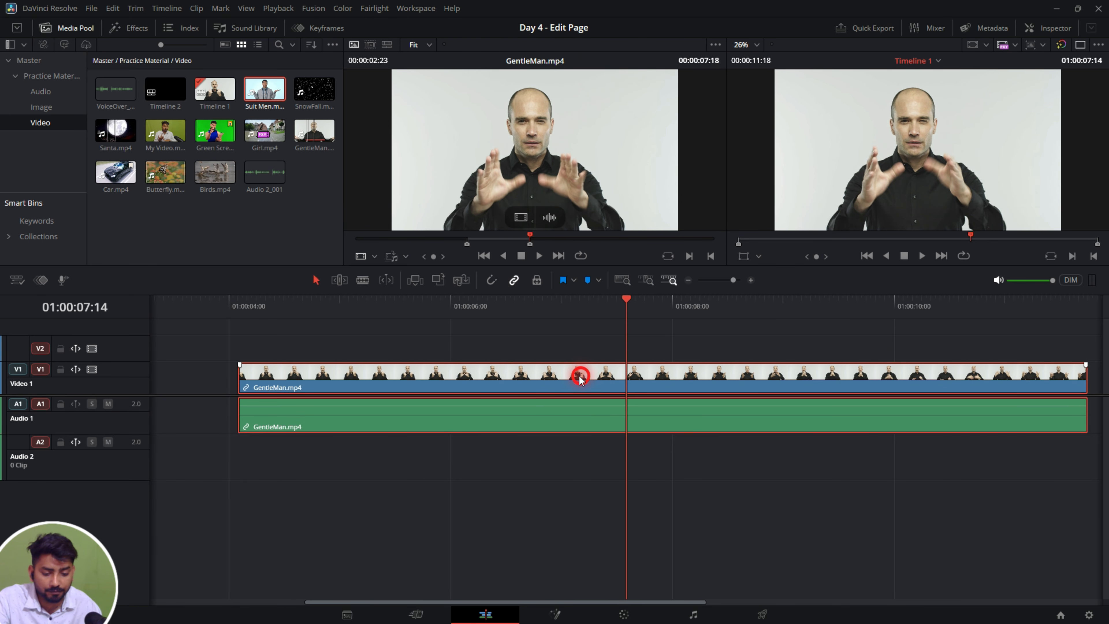
{"action": "left_click", "coordinate": [690, 281]}
{"action": "left_click_drag", "start_coordinate": [624, 388], "coordinate": [601, 377]}
{"action": "left_click_drag", "start_coordinate": [719, 384], "coordinate": [678, 430]}
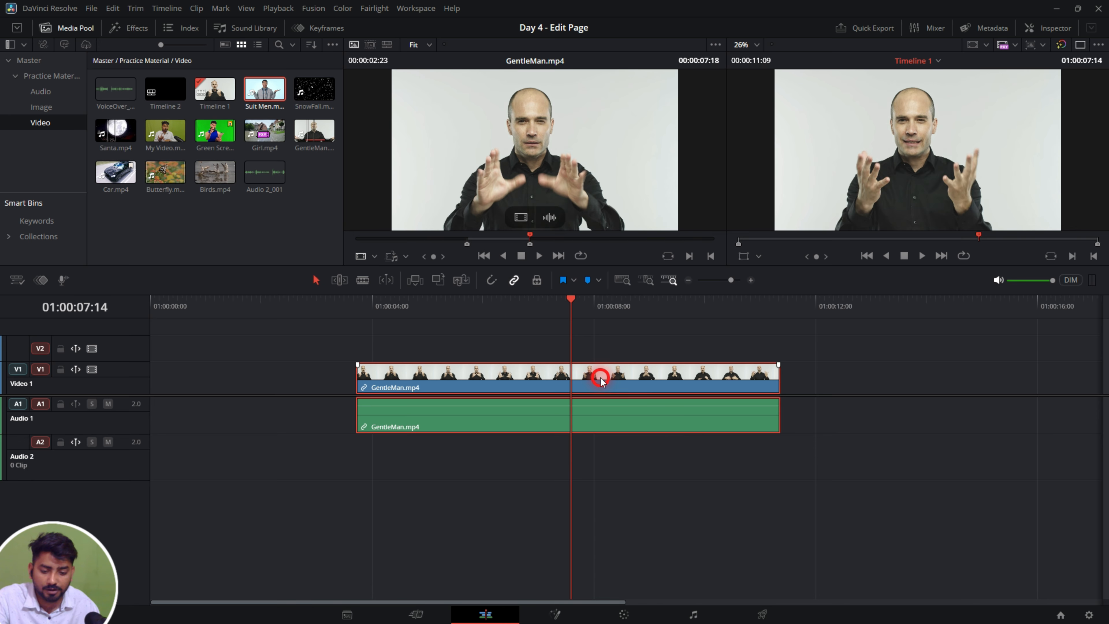
Step: Shift GentleMan.mp4 slightly later on the timeline, and turn off linked selection to select only its video
{"action": "left_click", "coordinate": [511, 282]}
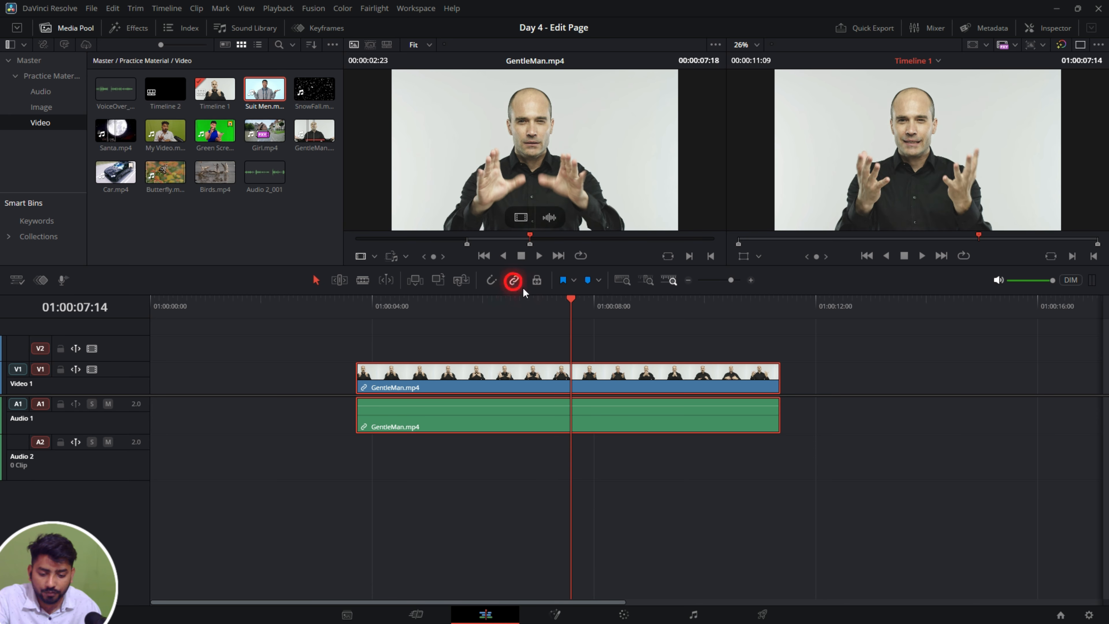
{"action": "left_click", "coordinate": [526, 318]}
{"action": "left_click_drag", "start_coordinate": [592, 376], "coordinate": [623, 391]}
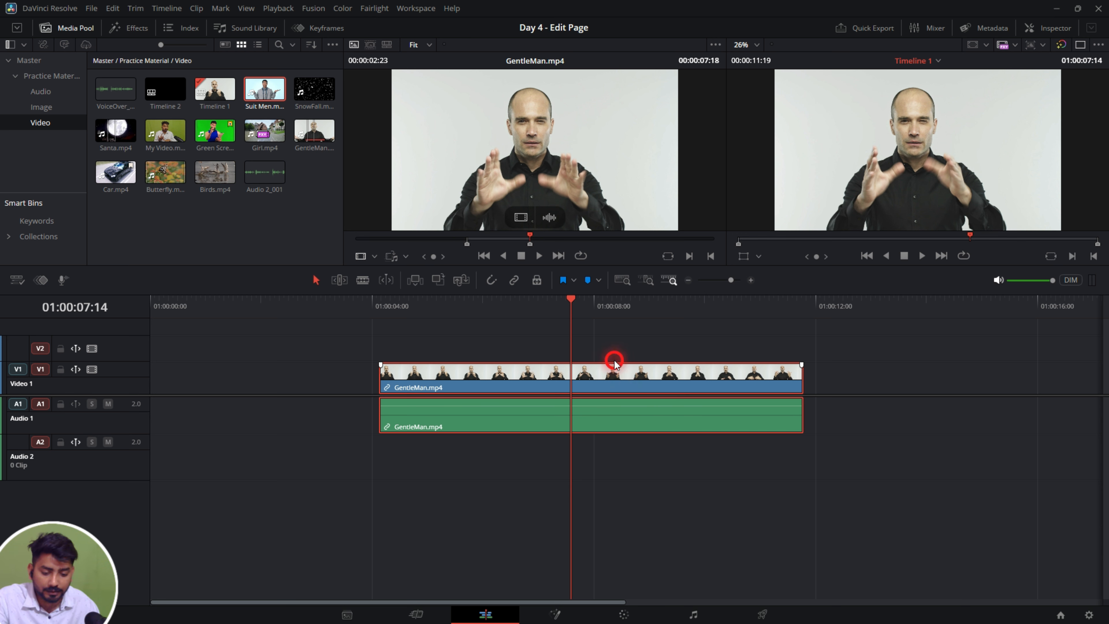
{"action": "left_click", "coordinate": [641, 432]}
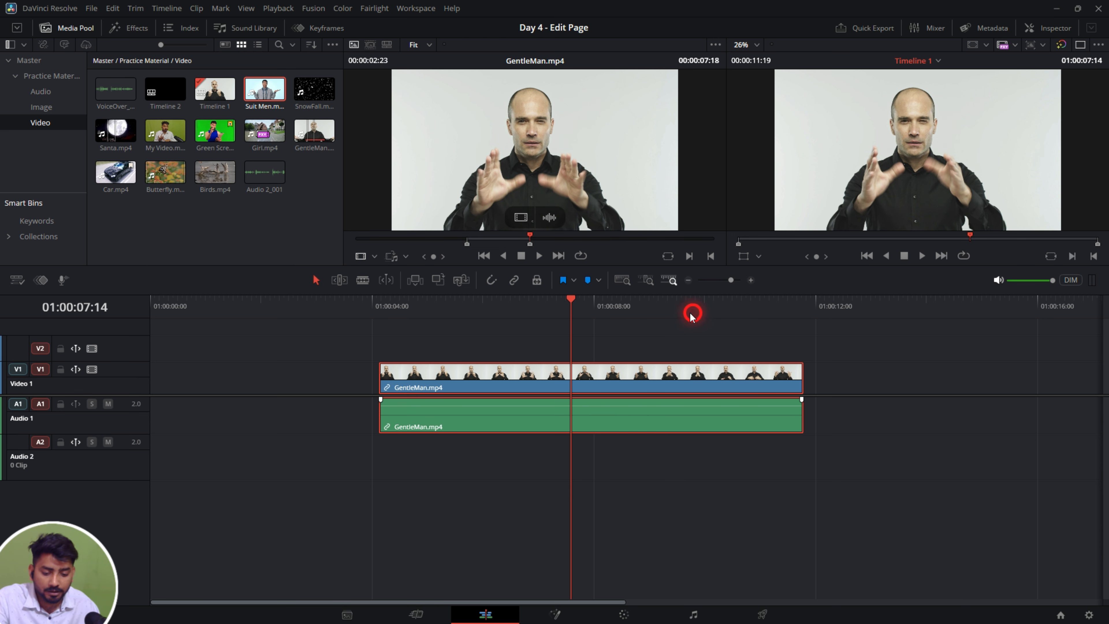
{"action": "left_click", "coordinate": [675, 336]}
{"action": "left_click", "coordinate": [667, 388]}
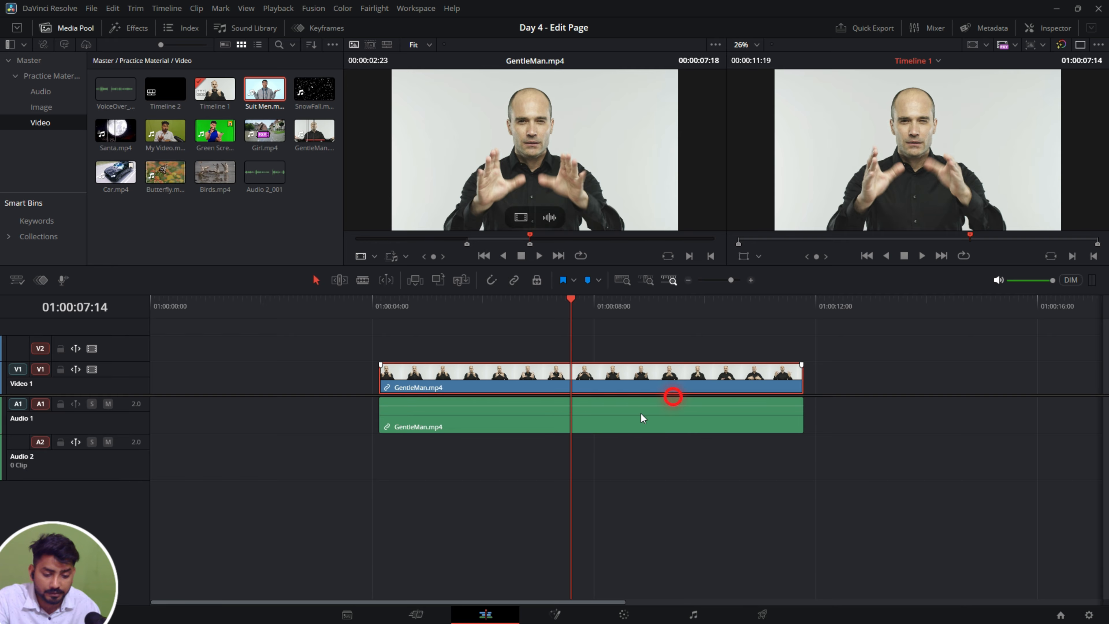
Step: Move only GentleMan.mp4's video up to Video 2, offset by +03:00, and back to Video 1, offset by -02:15 from its audio
{"action": "left_click_drag", "start_coordinate": [634, 373], "coordinate": [795, 357]}
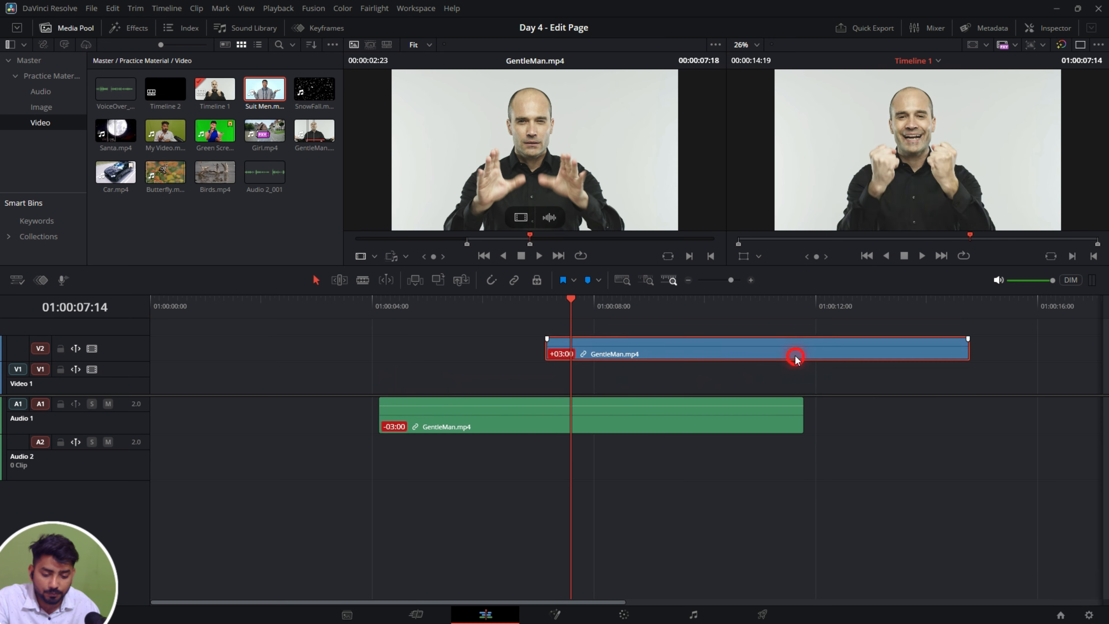
{"action": "left_click_drag", "start_coordinate": [708, 353], "coordinate": [412, 378]}
{"action": "left_click", "coordinate": [415, 420]}
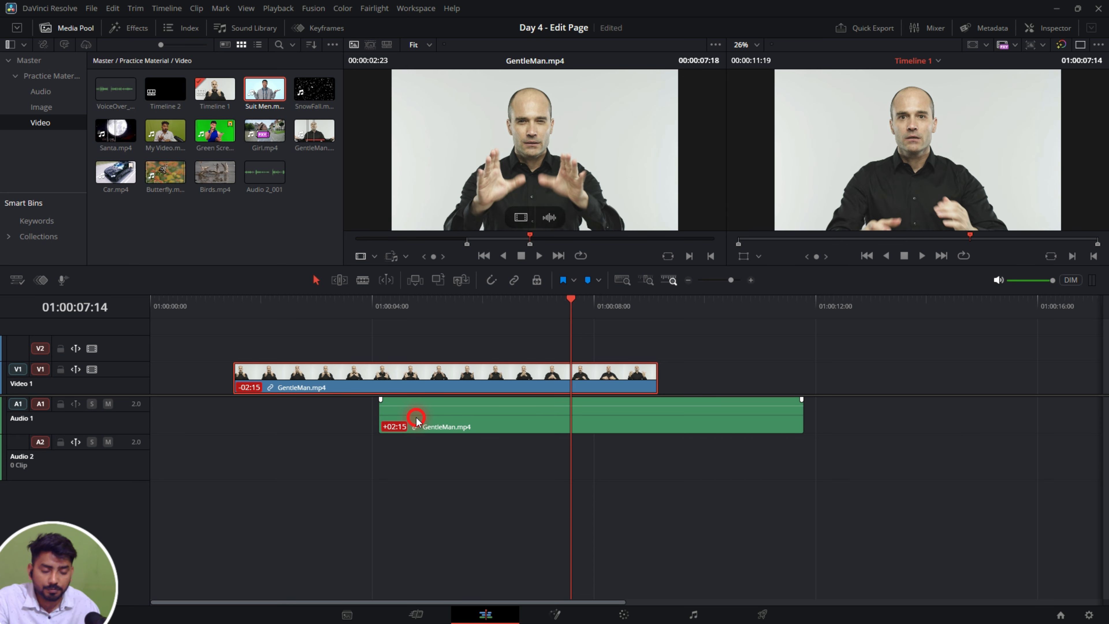
{"action": "left_click", "coordinate": [583, 372]}
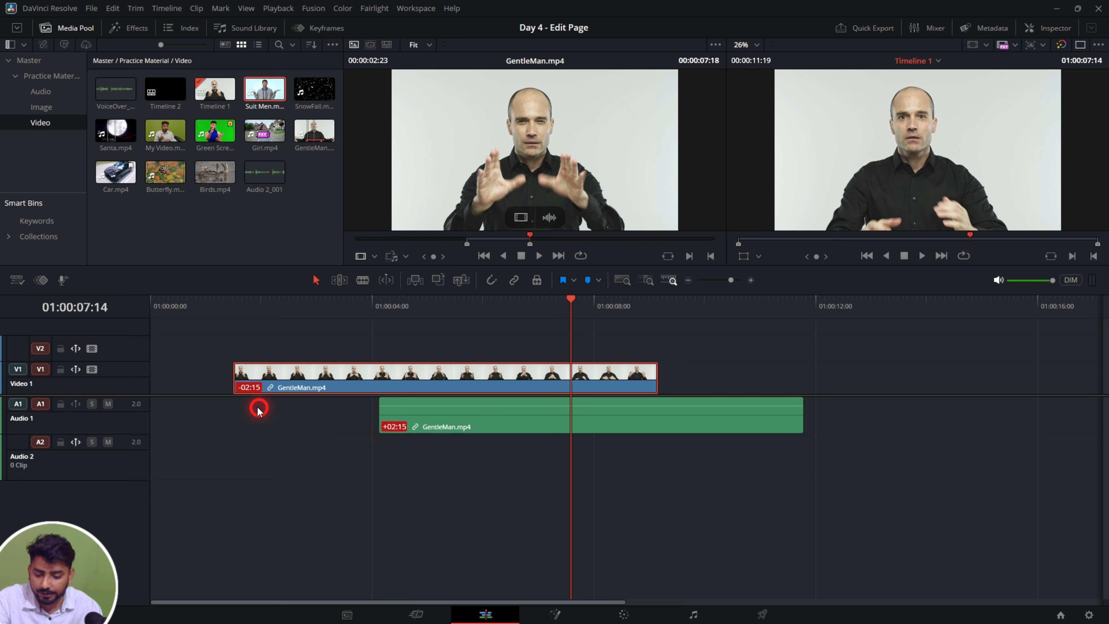
{"action": "left_click", "coordinate": [238, 385]}
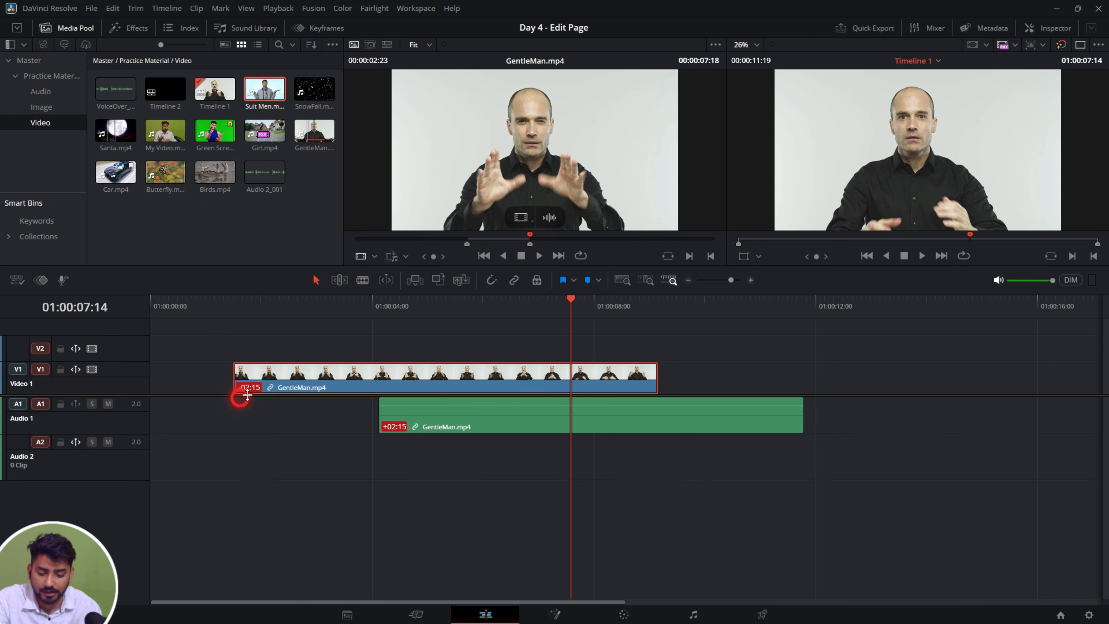
{"action": "left_click", "coordinate": [326, 414]}
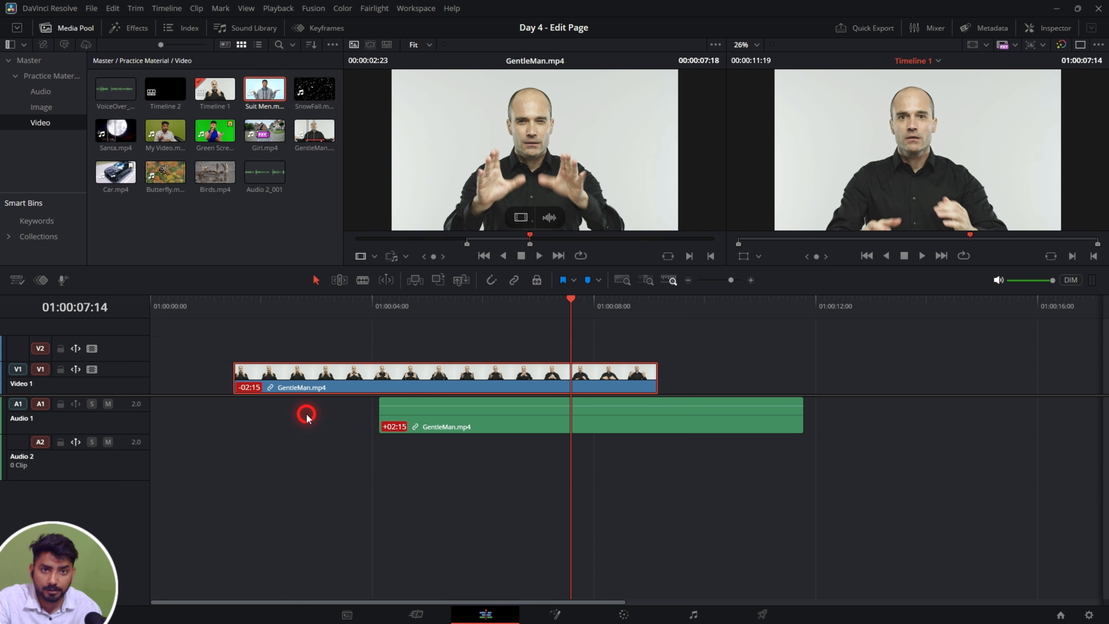
{"action": "left_click", "coordinate": [464, 391]}
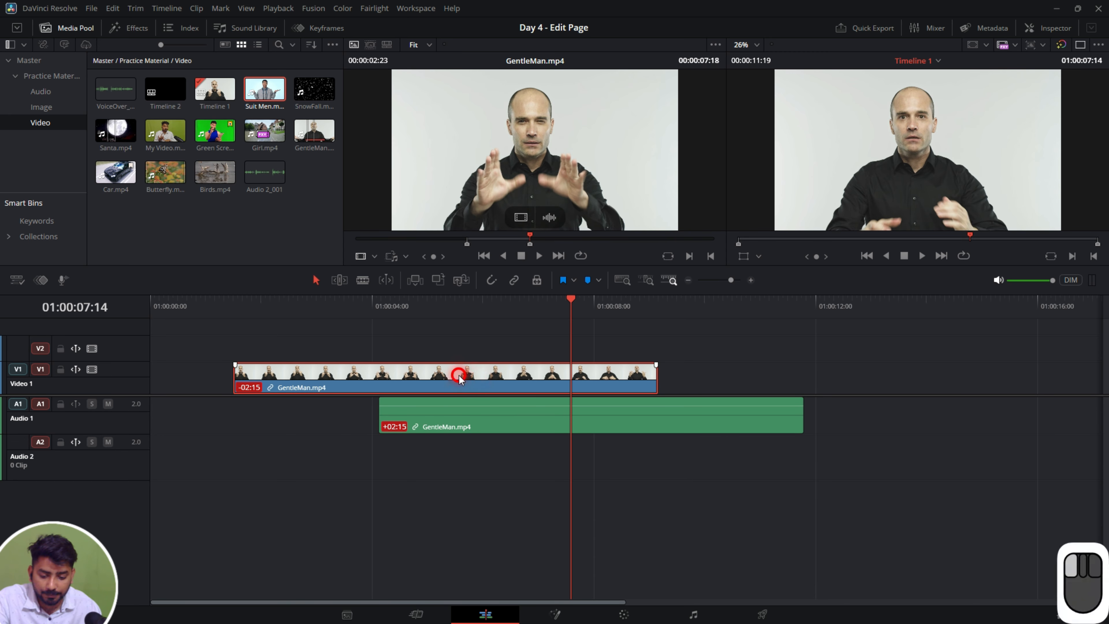
{"action": "left_click", "coordinate": [398, 427]}
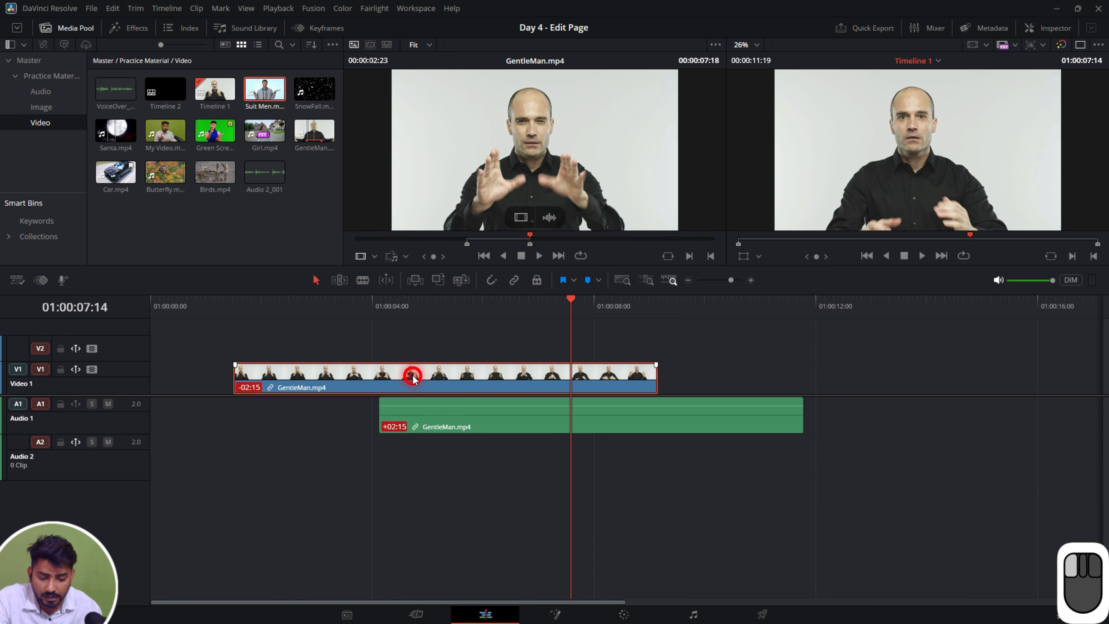
Step: Slide GentleMan.mp4's video along Video 1 back into sync with its audio, and select both parts
{"action": "left_click_drag", "start_coordinate": [412, 374], "coordinate": [634, 391]}
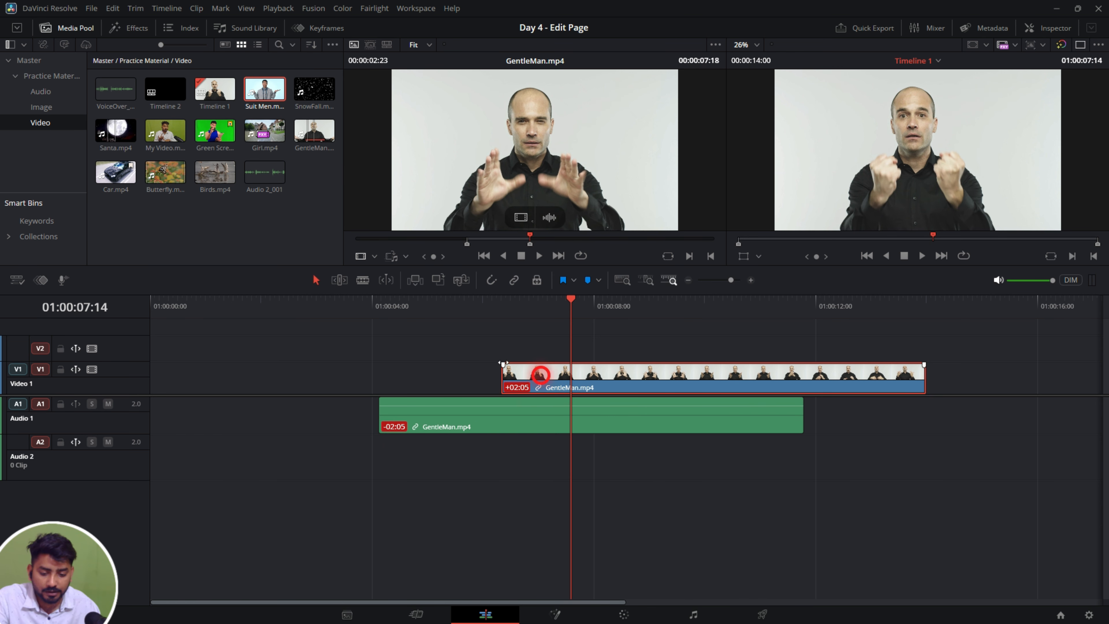
{"action": "left_click_drag", "start_coordinate": [614, 382], "coordinate": [501, 375]}
{"action": "left_click", "coordinate": [503, 419]}
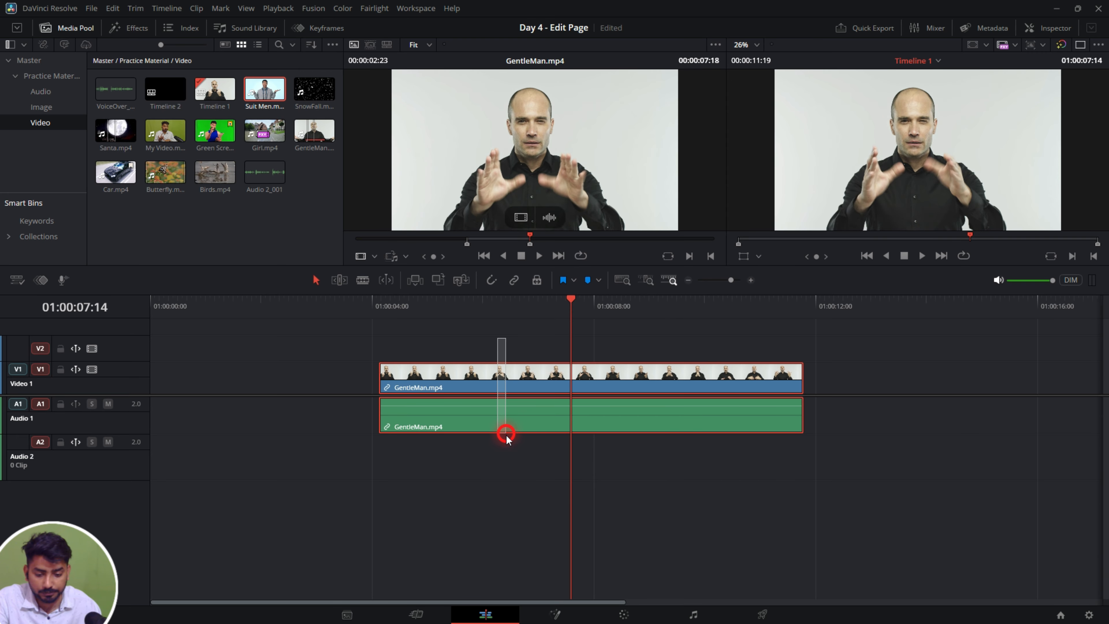
Step: Turn linked selection back on and move GentleMan.mp4's video and audio together to end at about 01:00:11:23
{"action": "left_click", "coordinate": [514, 281]}
{"action": "left_click", "coordinate": [533, 368]}
{"action": "left_click", "coordinate": [534, 449]}
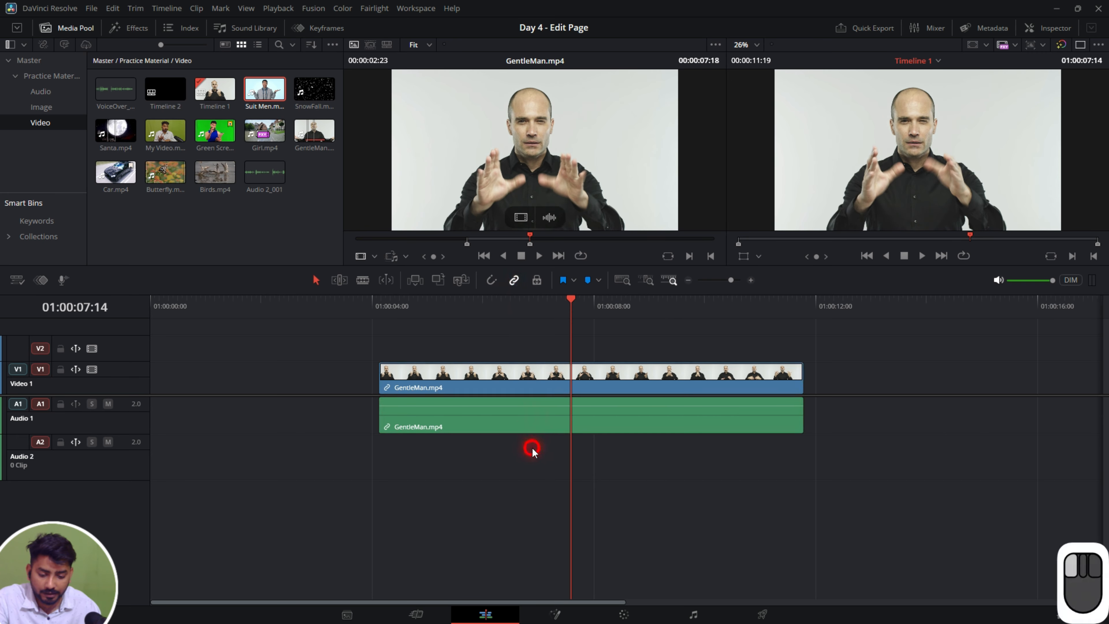
{"action": "left_click", "coordinate": [574, 368]}
{"action": "mouse_move", "coordinate": [574, 368]}
{"action": "left_mouse_down"}
{"action": "mouse_move", "coordinate": [445, 366]}
{"action": "mouse_move", "coordinate": [581, 369]}
{"action": "left_mouse_up"}
{"action": "left_click", "coordinate": [592, 341]}
{"action": "left_click", "coordinate": [621, 375]}
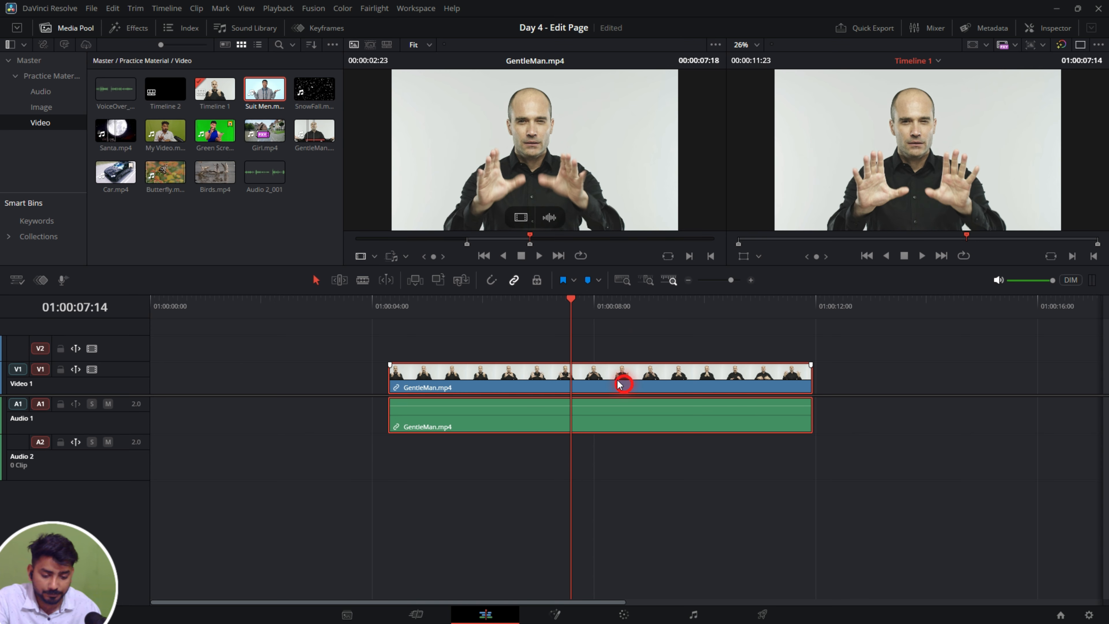
{"action": "left_click", "coordinate": [515, 281]}
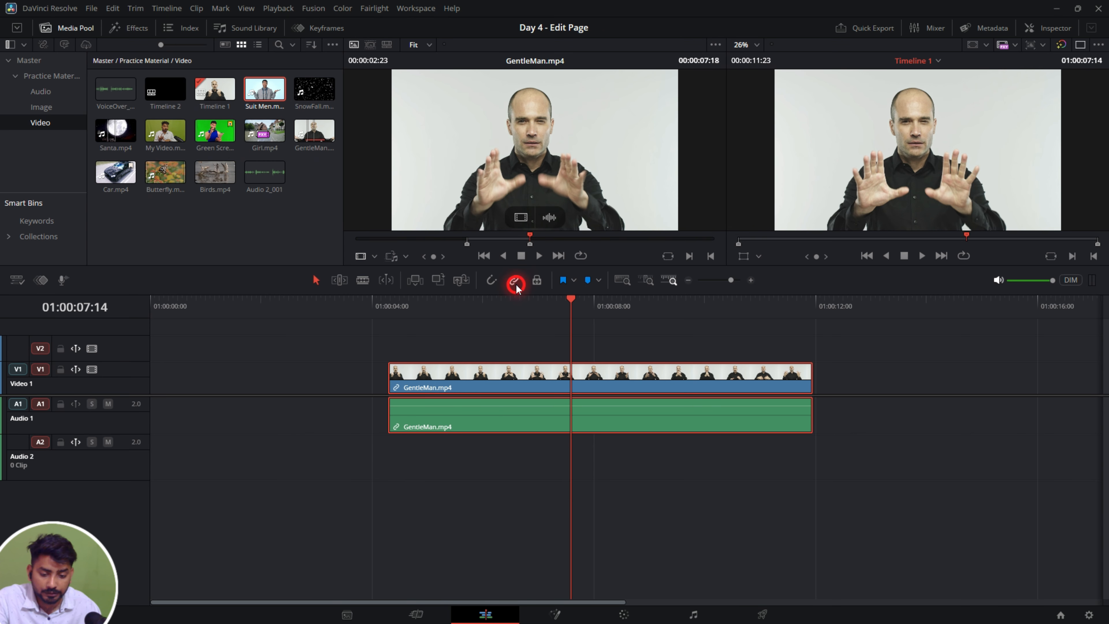
Step: Check the Link Clips option of GentleMan.mp4 on the timeline, leaving it as is
{"action": "left_click", "coordinate": [494, 370]}
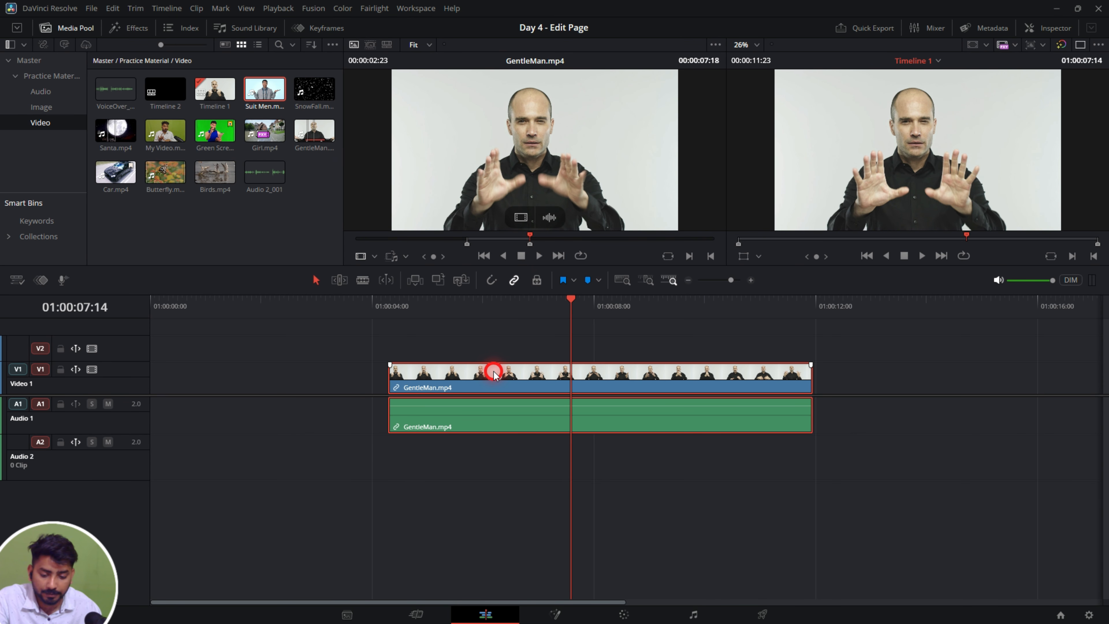
{"action": "right_click", "coordinate": [493, 370]}
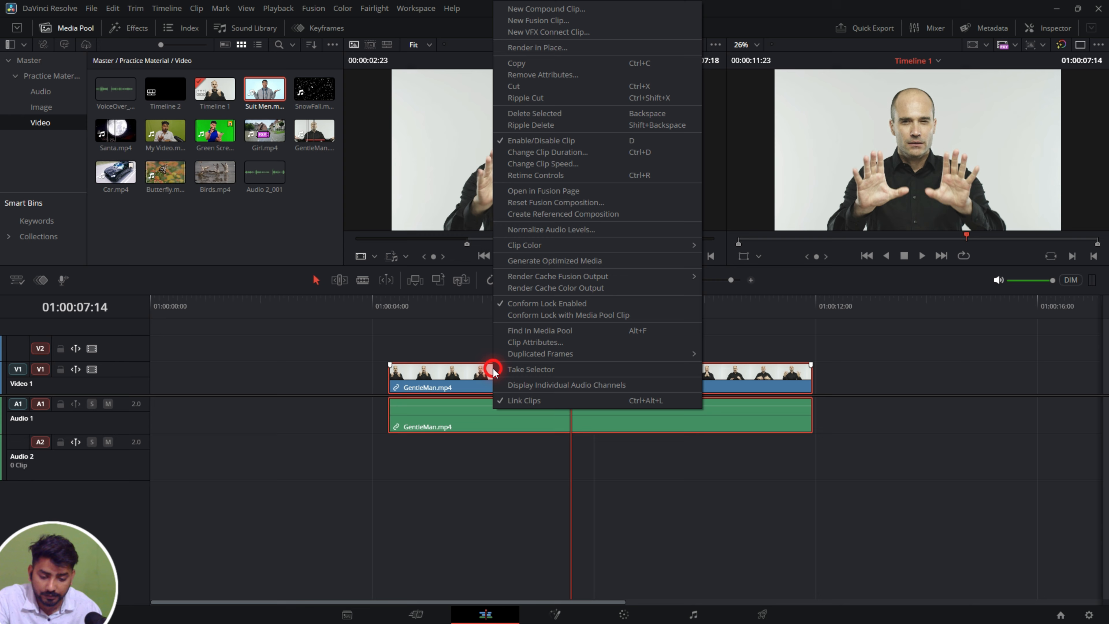
{"action": "left_click", "coordinate": [527, 400]}
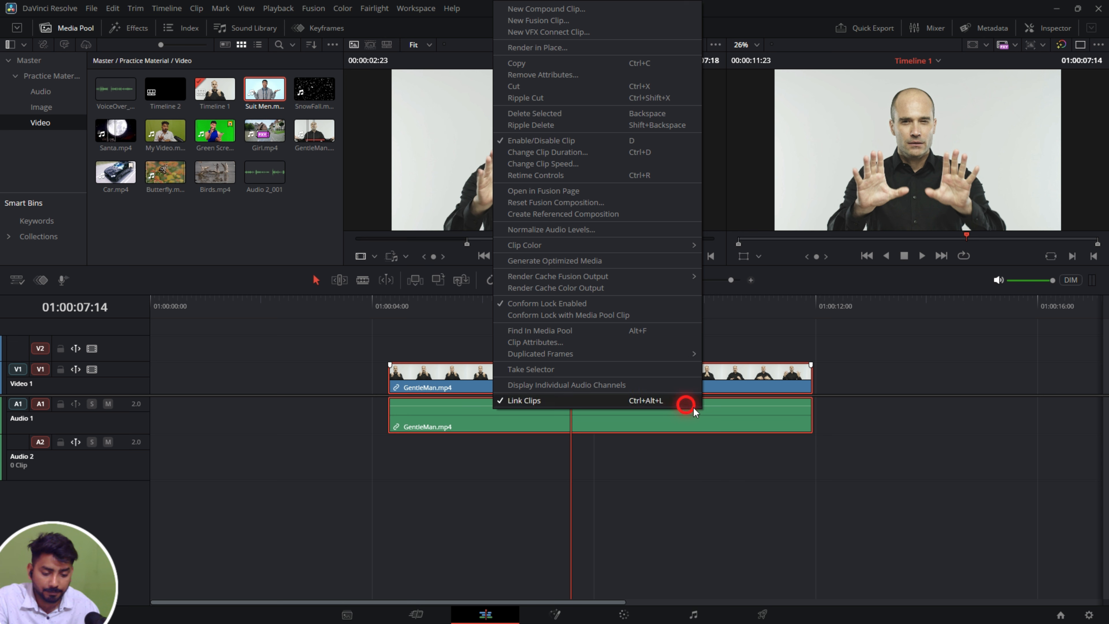
{"action": "left_click", "coordinate": [772, 470]}
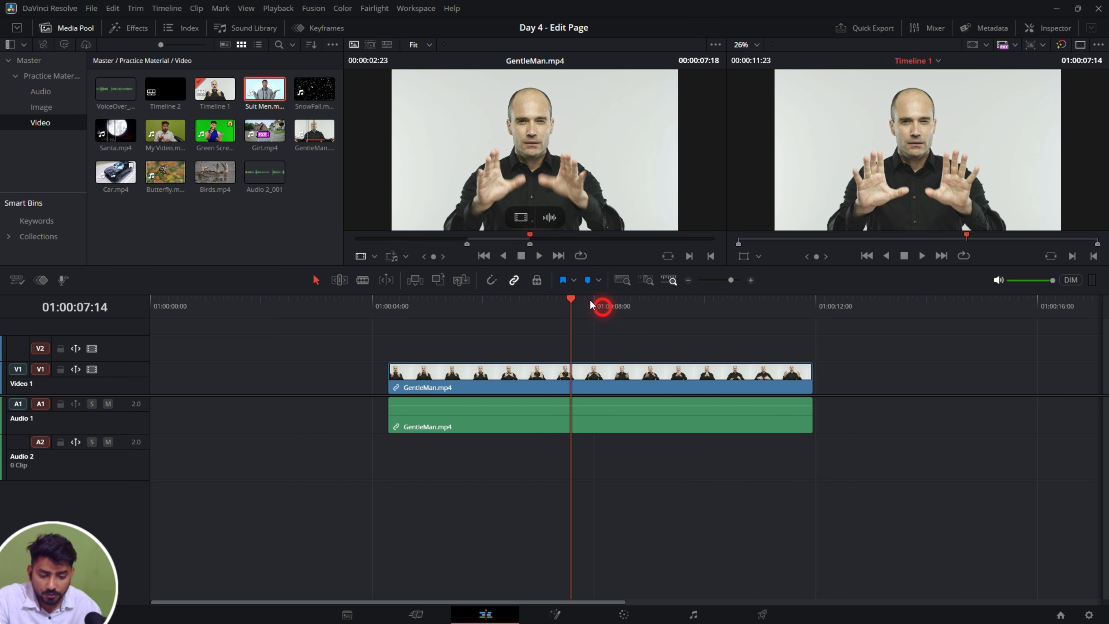
Step: Turn on position lock for the timeline and try to move GentleMan.mp4's video and audio
{"action": "left_click", "coordinate": [537, 282]}
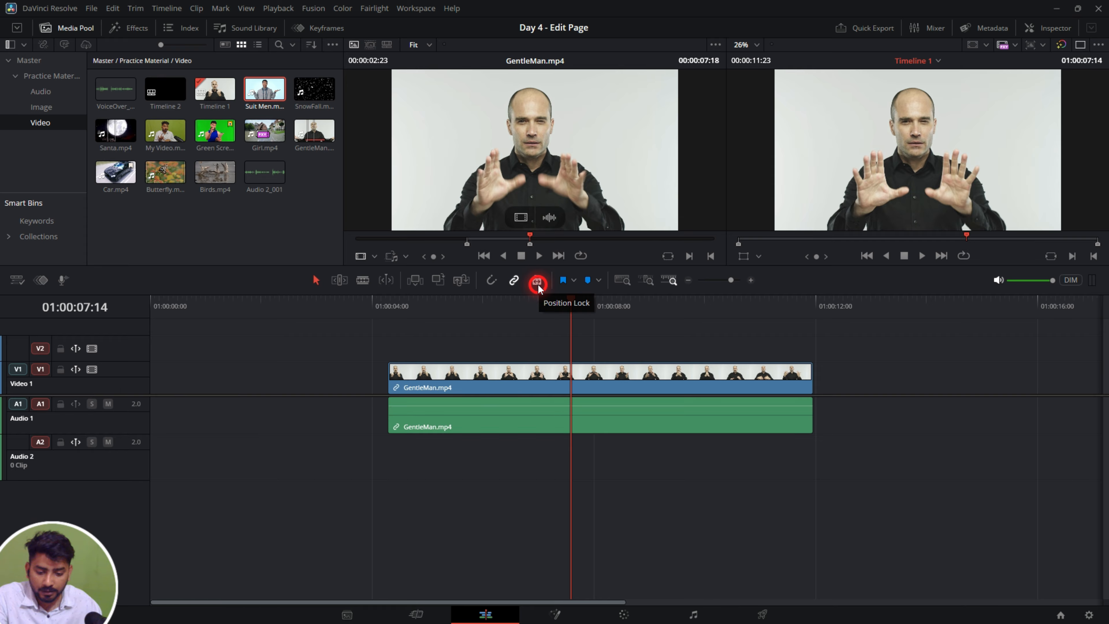
{"action": "left_click", "coordinate": [538, 284]}
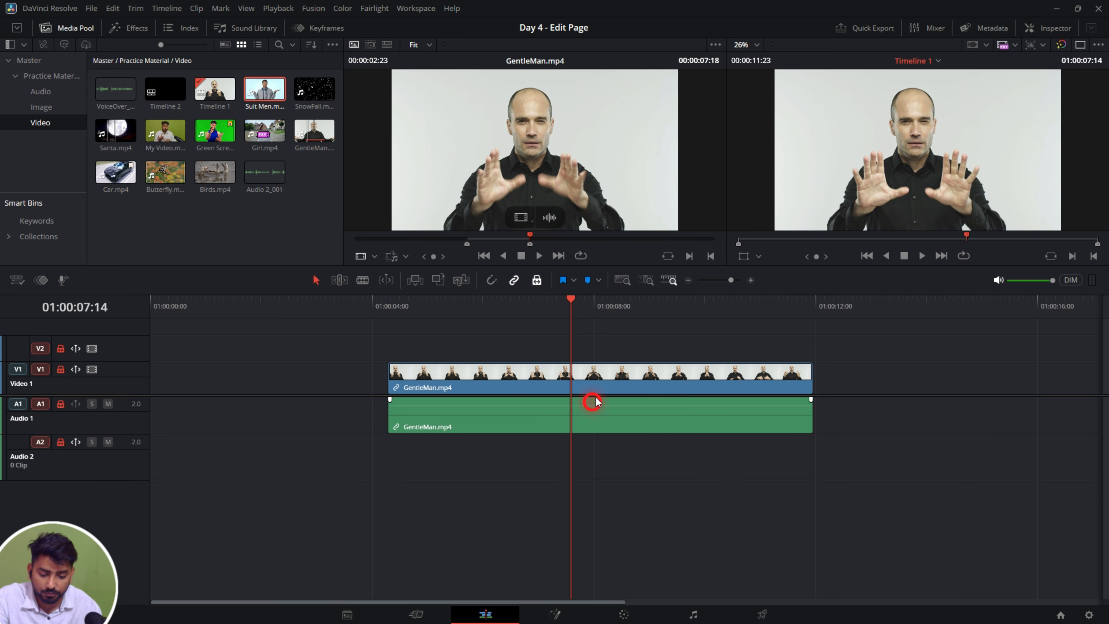
{"action": "left_click_drag", "start_coordinate": [586, 383], "coordinate": [467, 380]}
{"action": "left_click_drag", "start_coordinate": [581, 436], "coordinate": [354, 444]}
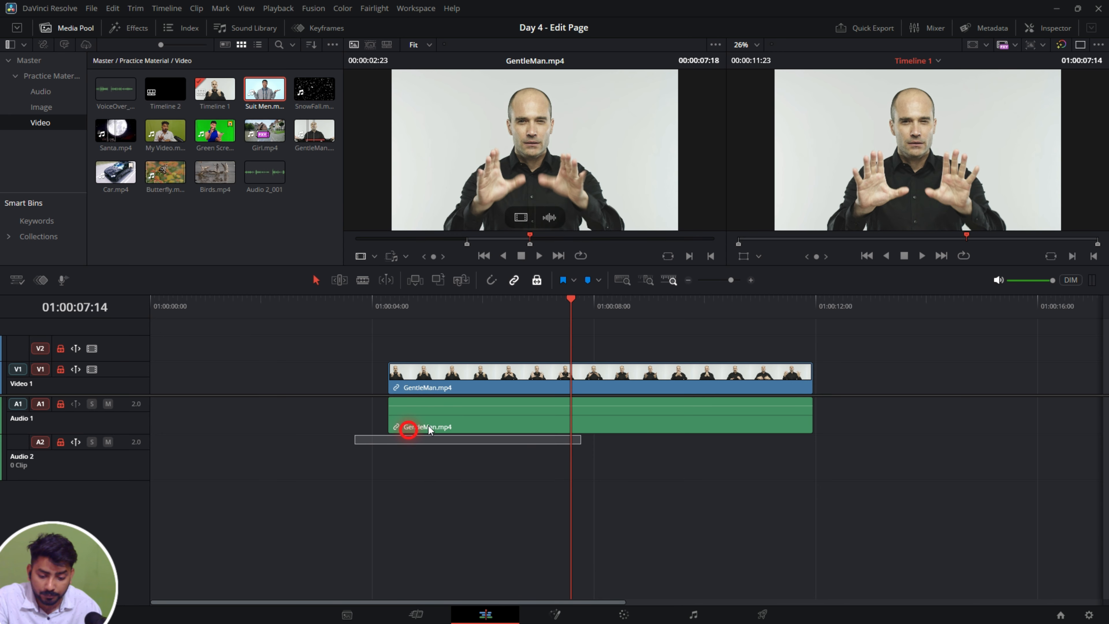
{"action": "left_click_drag", "start_coordinate": [624, 420], "coordinate": [653, 446]}
{"action": "left_click_drag", "start_coordinate": [586, 372], "coordinate": [620, 388]}
{"action": "left_click", "coordinate": [622, 418]}
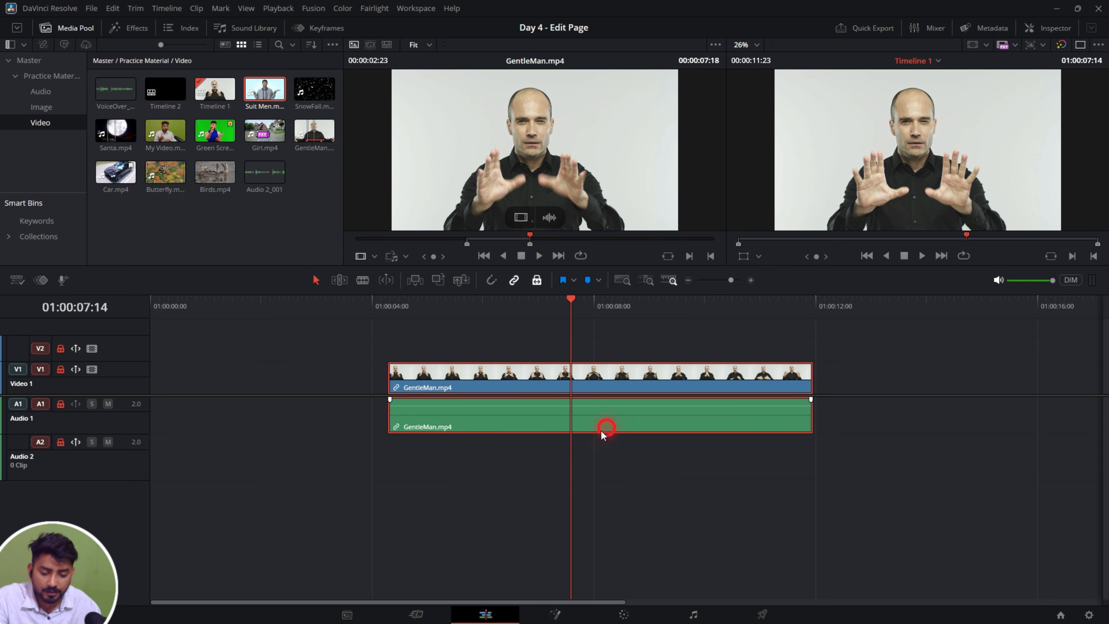
Step: Try again to move the position-locked GentleMan.mp4 from its audio and video parts, and turn position lock off
{"action": "left_click", "coordinate": [539, 456]}
{"action": "left_click_drag", "start_coordinate": [522, 415], "coordinate": [537, 442]}
{"action": "left_click_drag", "start_coordinate": [490, 376], "coordinate": [563, 424]}
{"action": "left_click", "coordinate": [621, 408]}
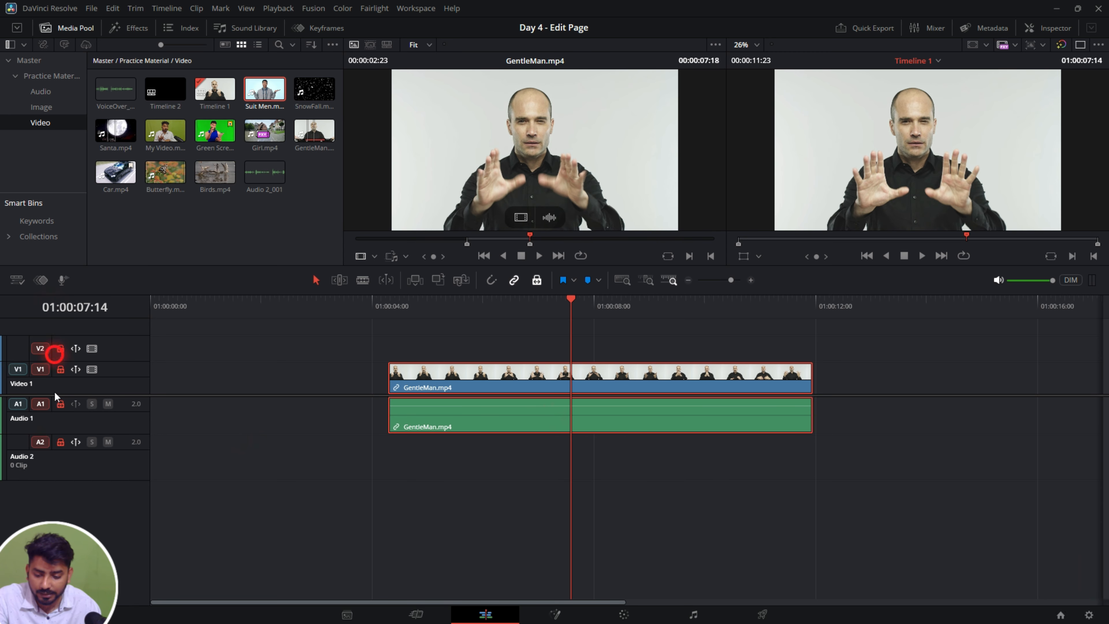
{"action": "left_click", "coordinate": [535, 282]}
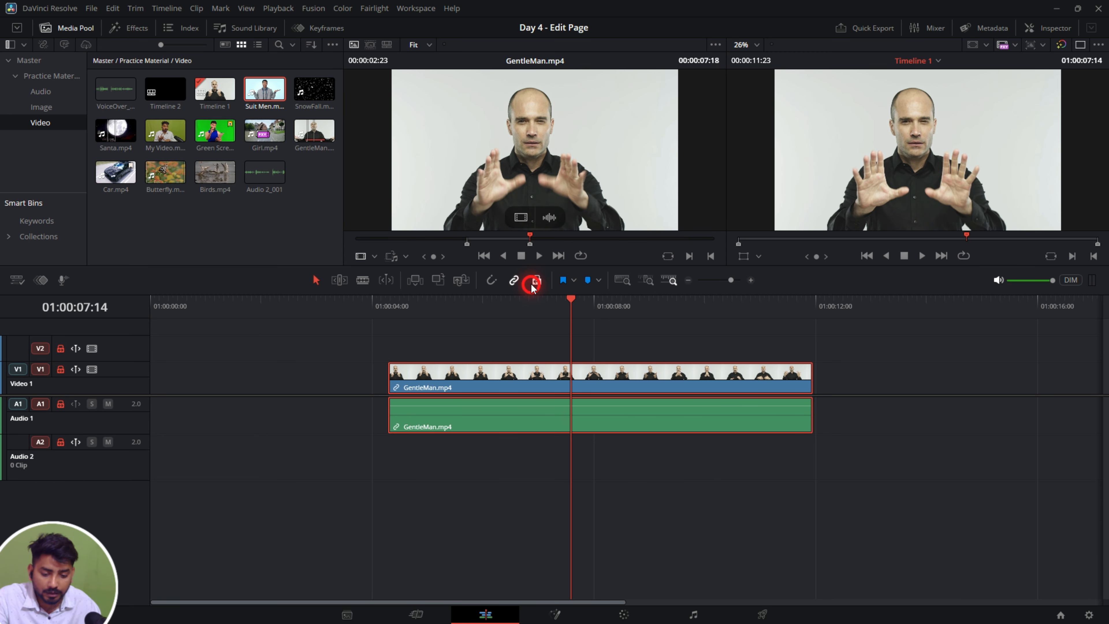
{"action": "left_click", "coordinate": [534, 280]}
Step: Move GentleMan.mp4's video and audio to the timeline start at 01:00:00:00, and return the playhead there
{"action": "left_click", "coordinate": [534, 372]}
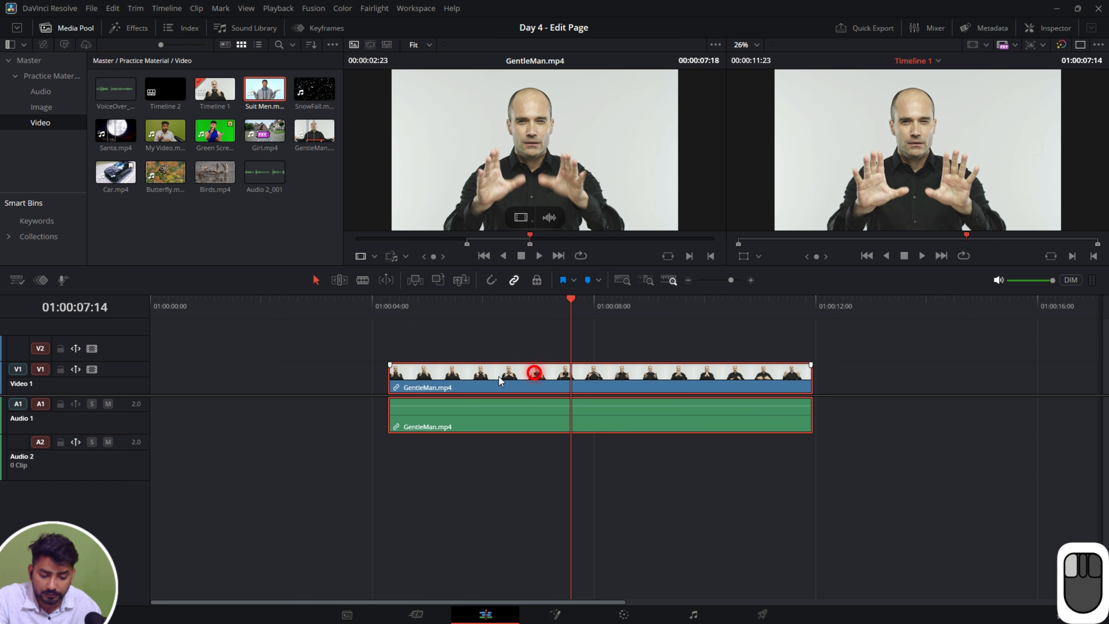
{"action": "left_click_drag", "start_coordinate": [499, 380], "coordinate": [301, 376]}
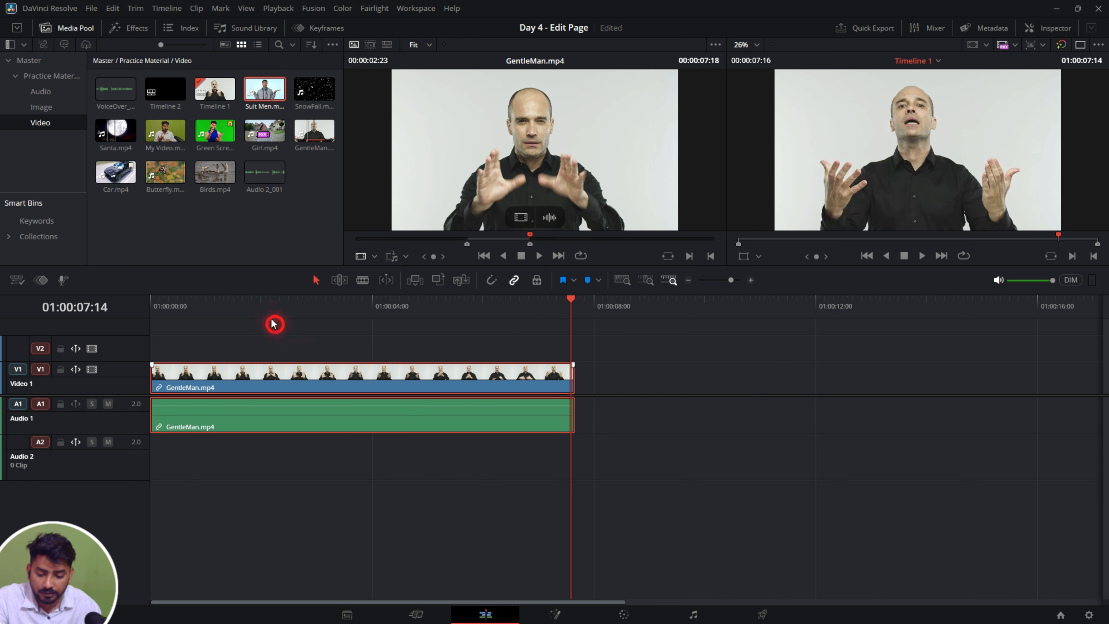
{"action": "left_click", "coordinate": [241, 318]}
{"action": "left_click_drag", "start_coordinate": [242, 299], "coordinate": [26, 356]}
{"action": "left_click", "coordinate": [507, 359]}
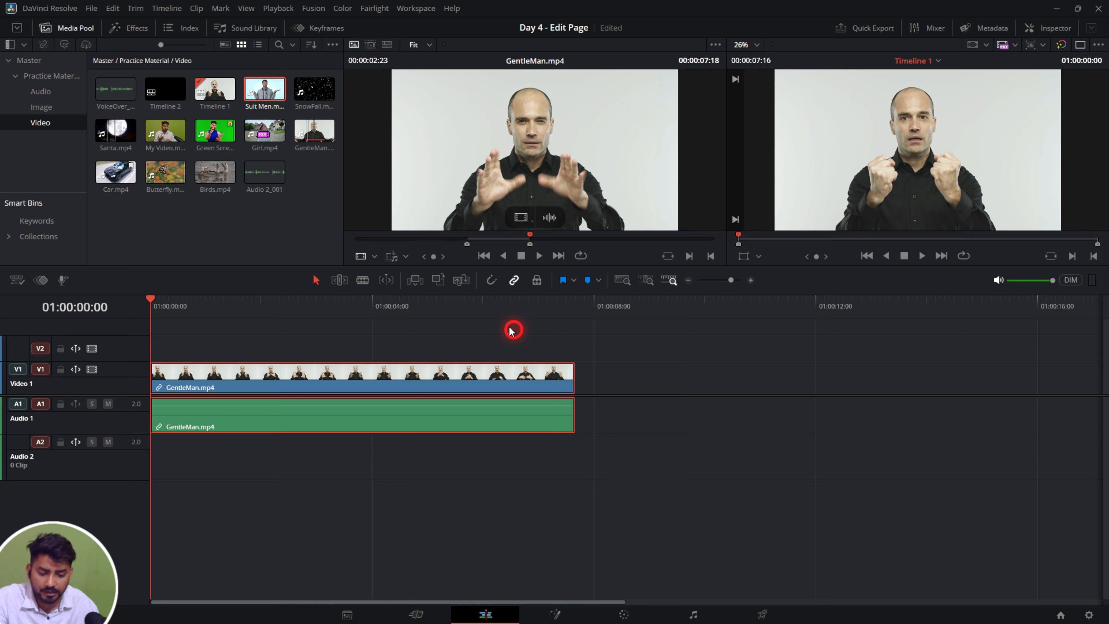
Step: Add a flag to GentleMan.mp4 on the timeline, with the color red and the note "Pass"
{"action": "left_click", "coordinate": [378, 377]}
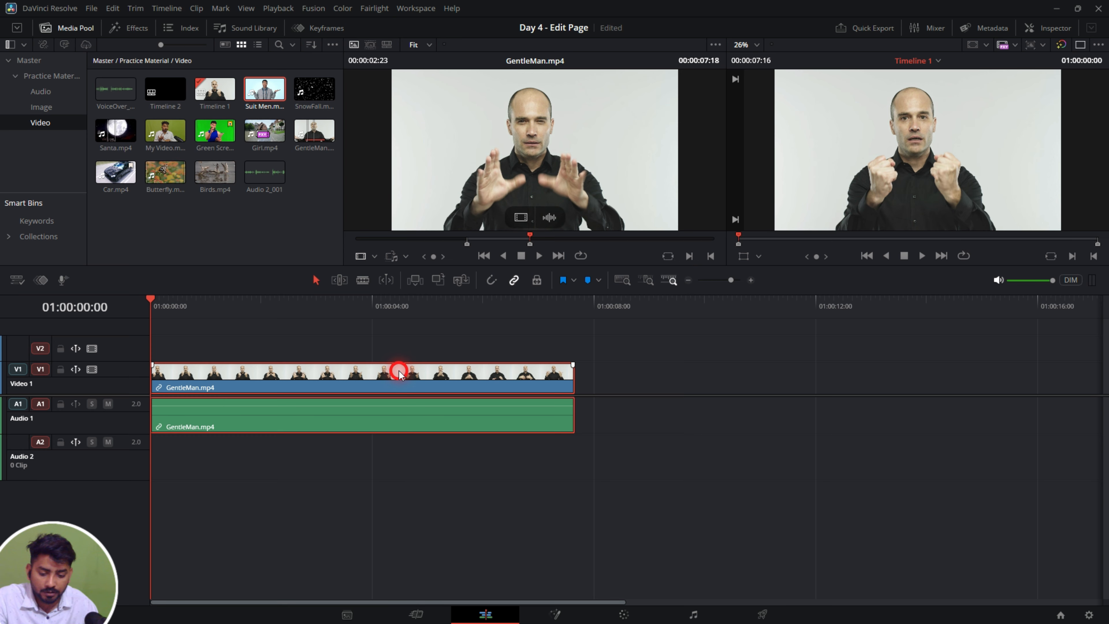
{"action": "left_click", "coordinate": [561, 280]}
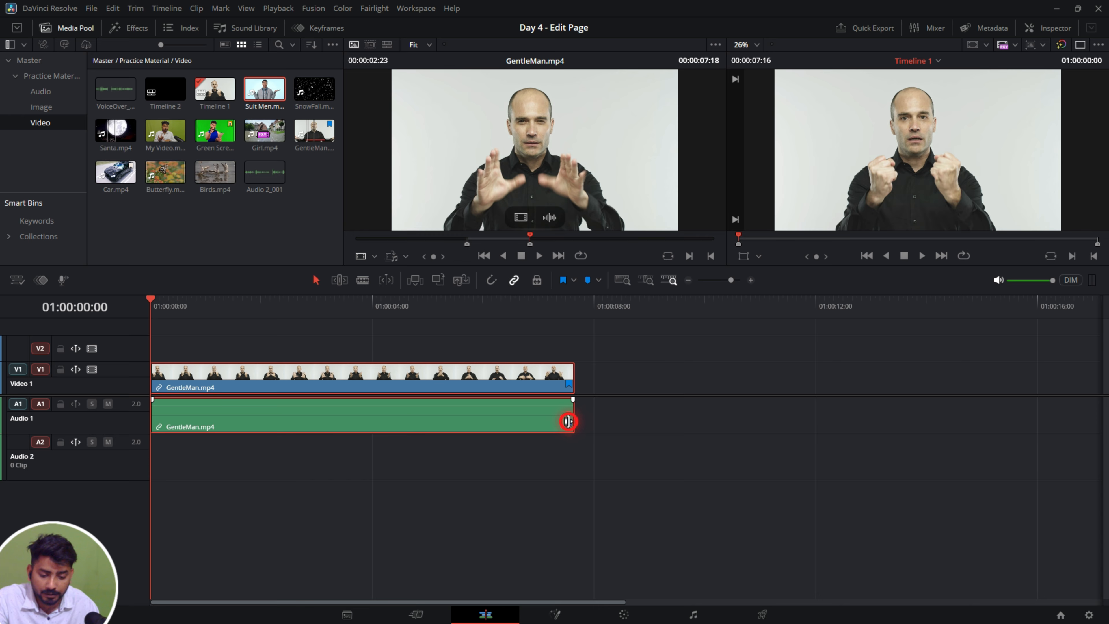
{"action": "double_click", "coordinate": [567, 421]}
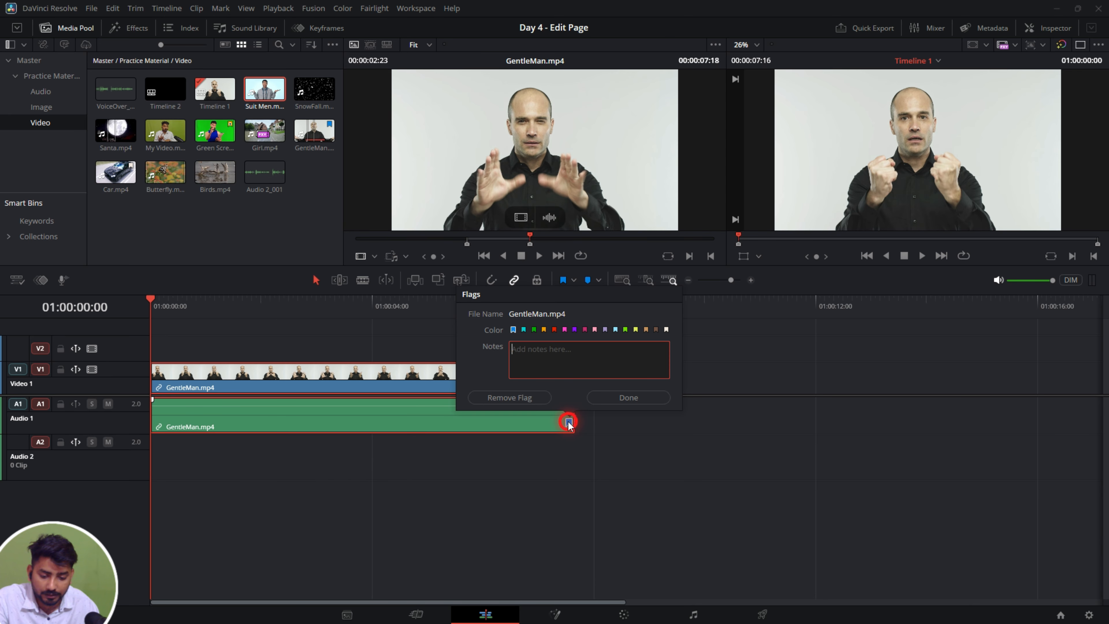
{"action": "left_click", "coordinate": [552, 331]}
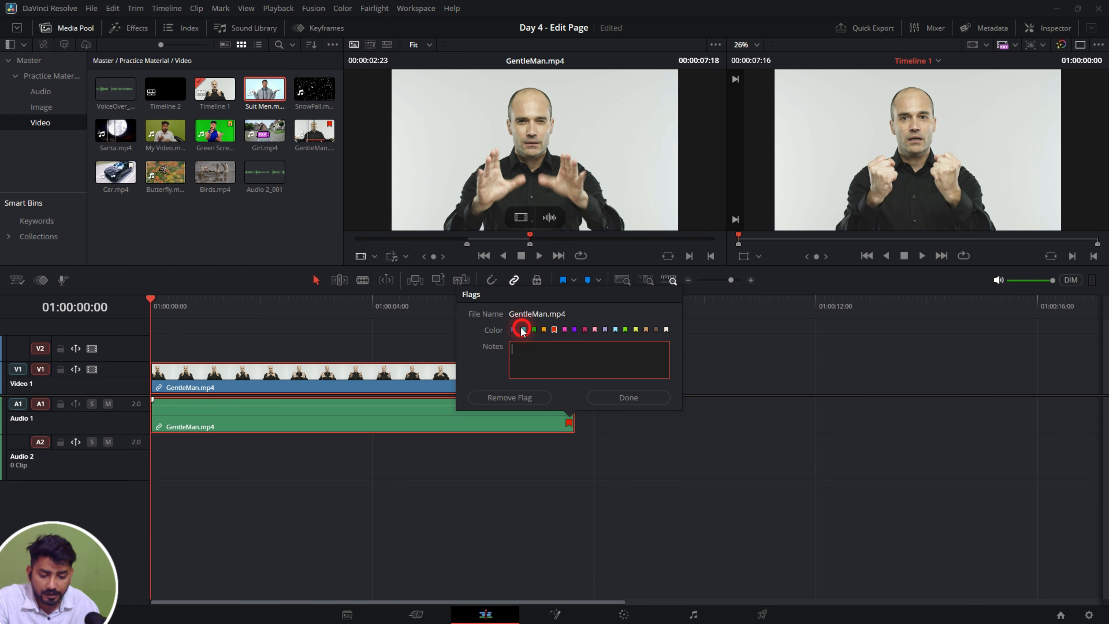
{"action": "left_click", "coordinate": [553, 355]}
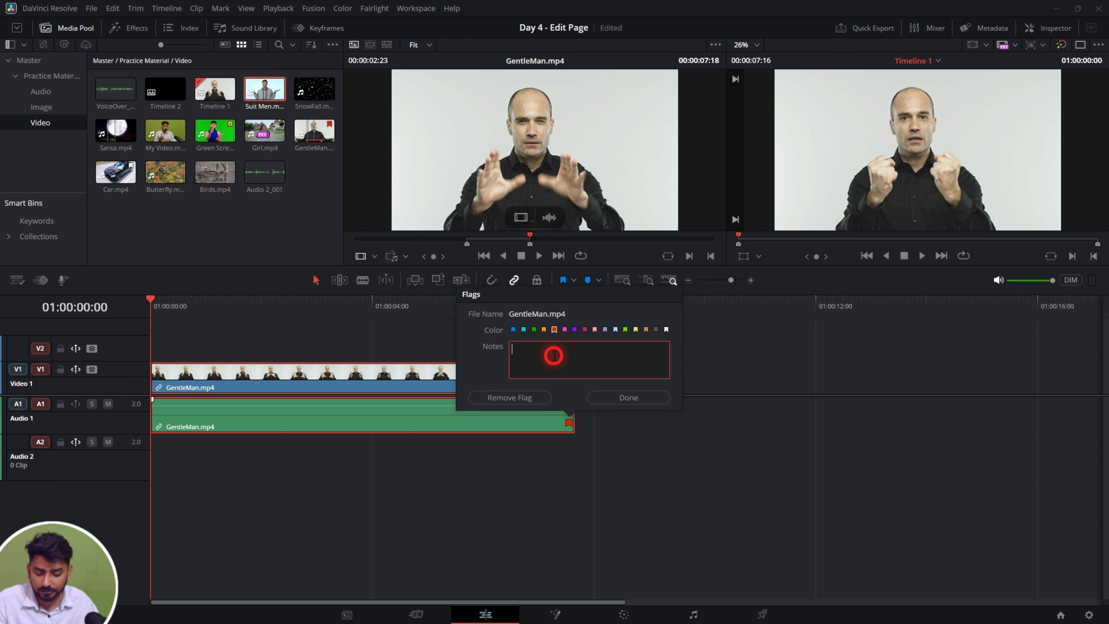
{"action": "type", "text": "Pass"}
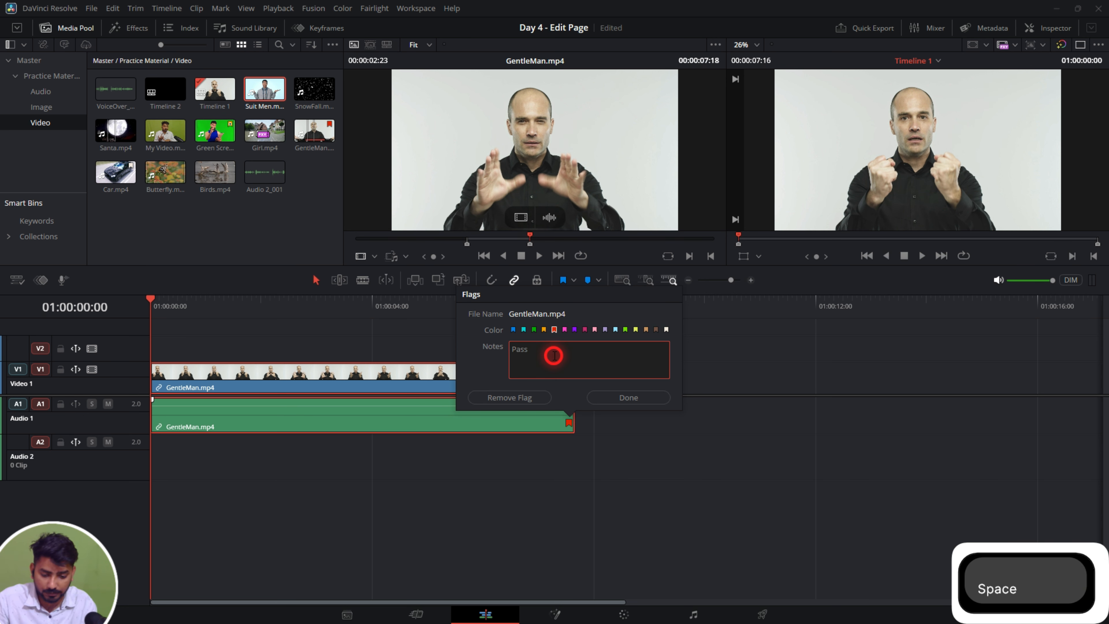
{"action": "left_click", "coordinate": [645, 394]}
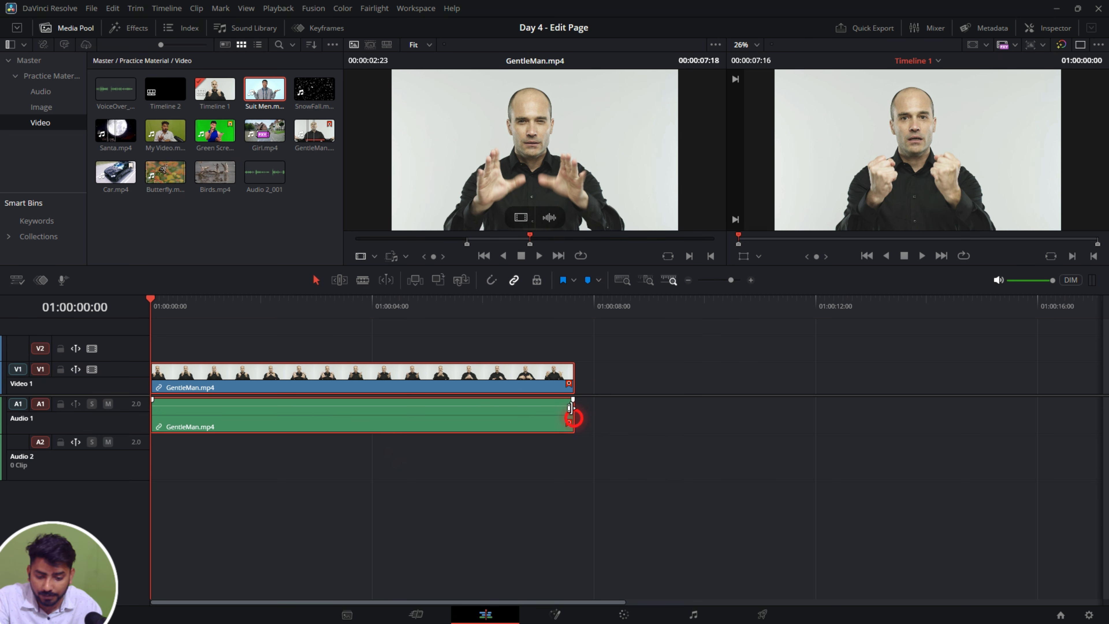
Step: Check the flagged GentleMan.mp4 in the media pool, and remove the flag from the timeline clip
{"action": "left_click", "coordinate": [308, 135]}
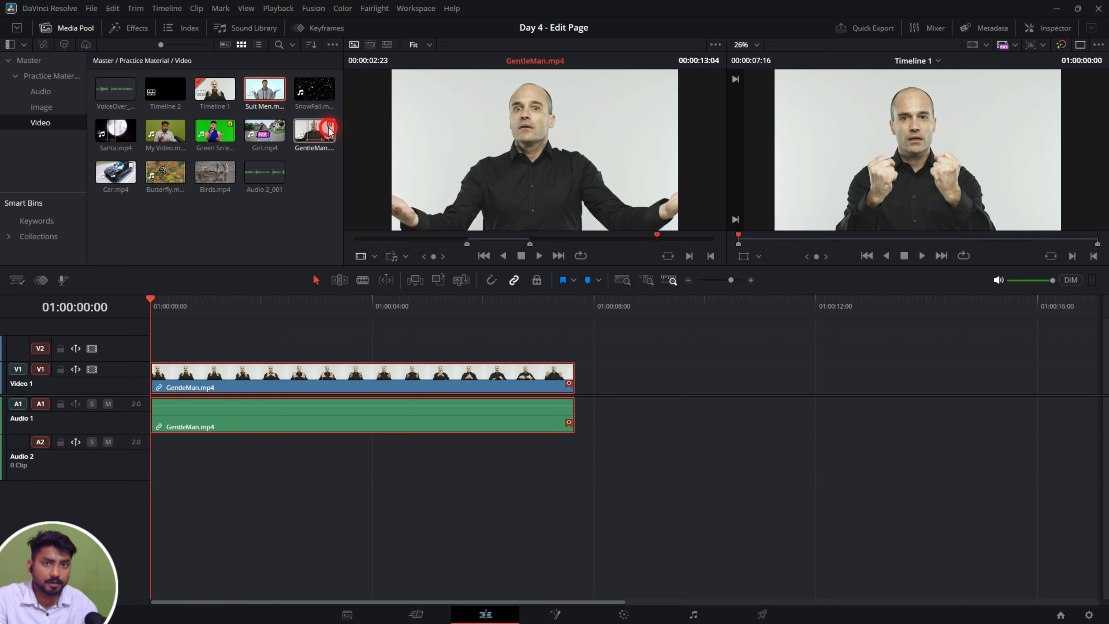
{"action": "double_click", "coordinate": [569, 423]}
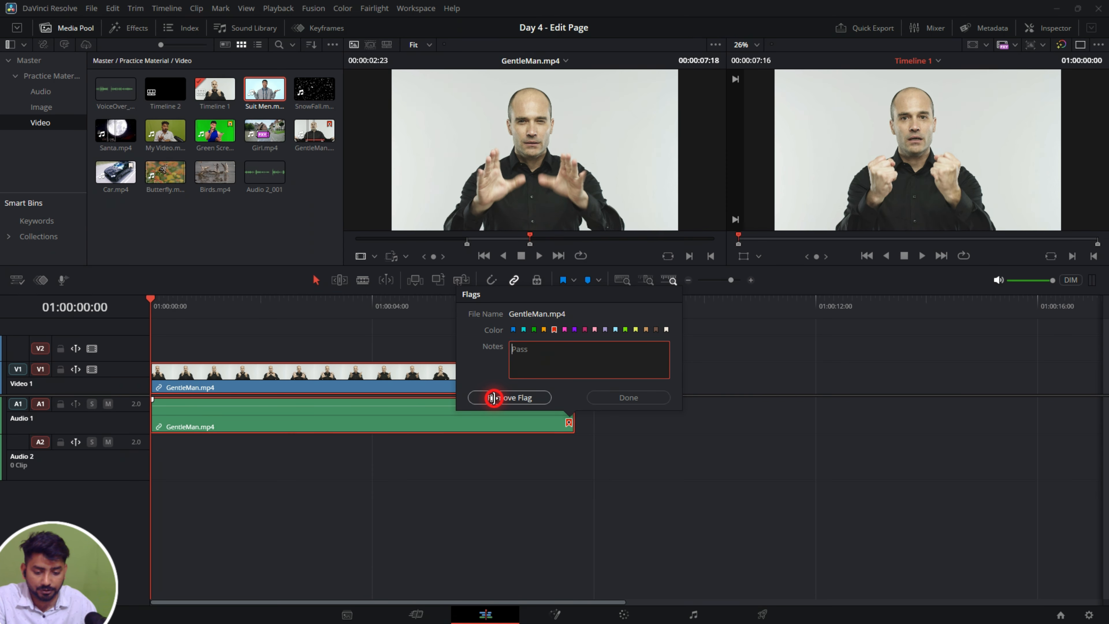
{"action": "left_click", "coordinate": [493, 398]}
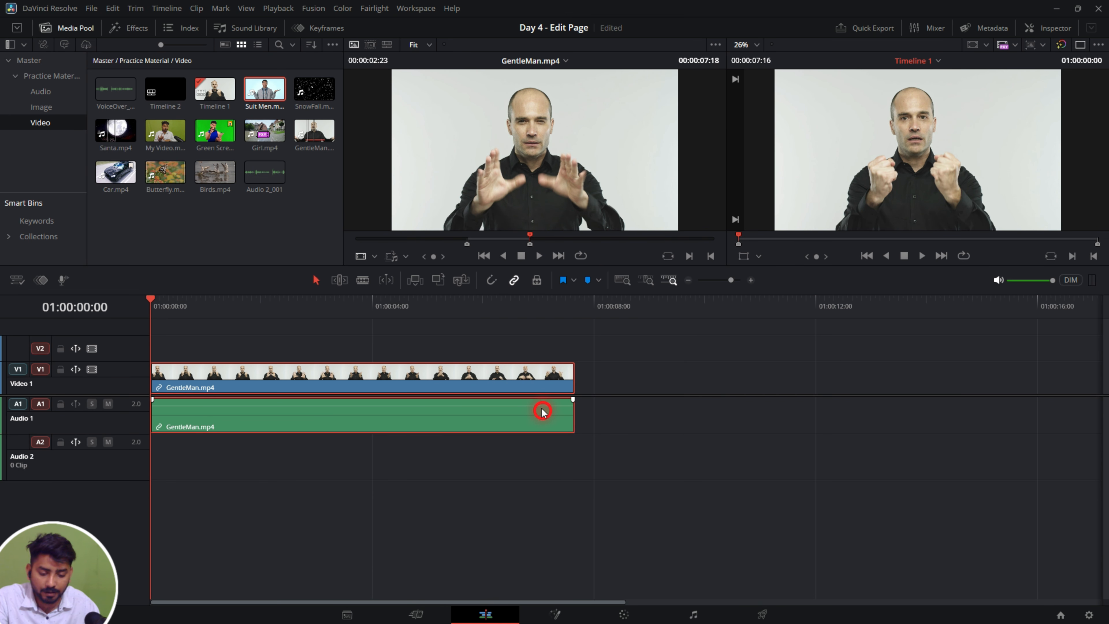
Step: Add a marker to GentleMan.mp4's video and audio at 01:00:02:13
{"action": "left_click", "coordinate": [291, 301]}
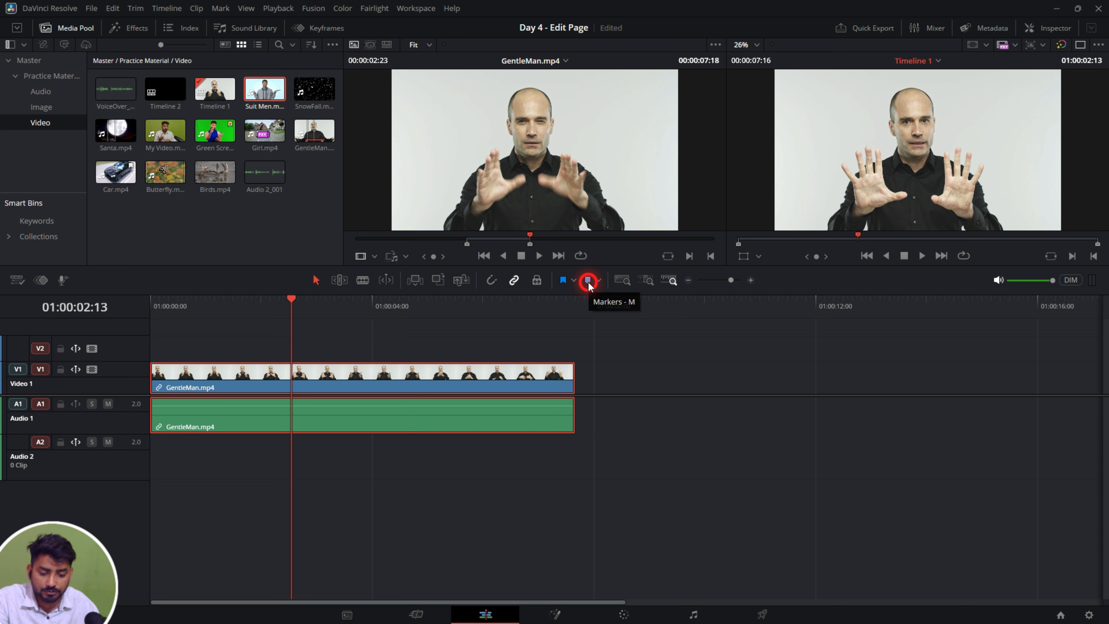
{"action": "left_click", "coordinate": [587, 280]}
{"action": "left_click", "coordinate": [298, 409]}
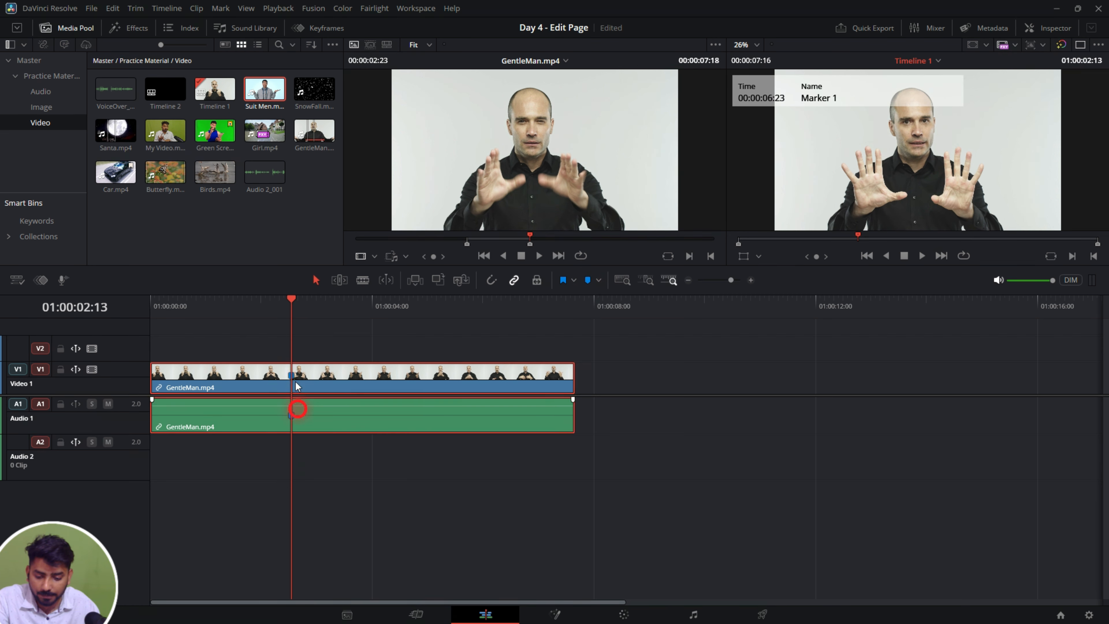
{"action": "left_click", "coordinate": [289, 379]}
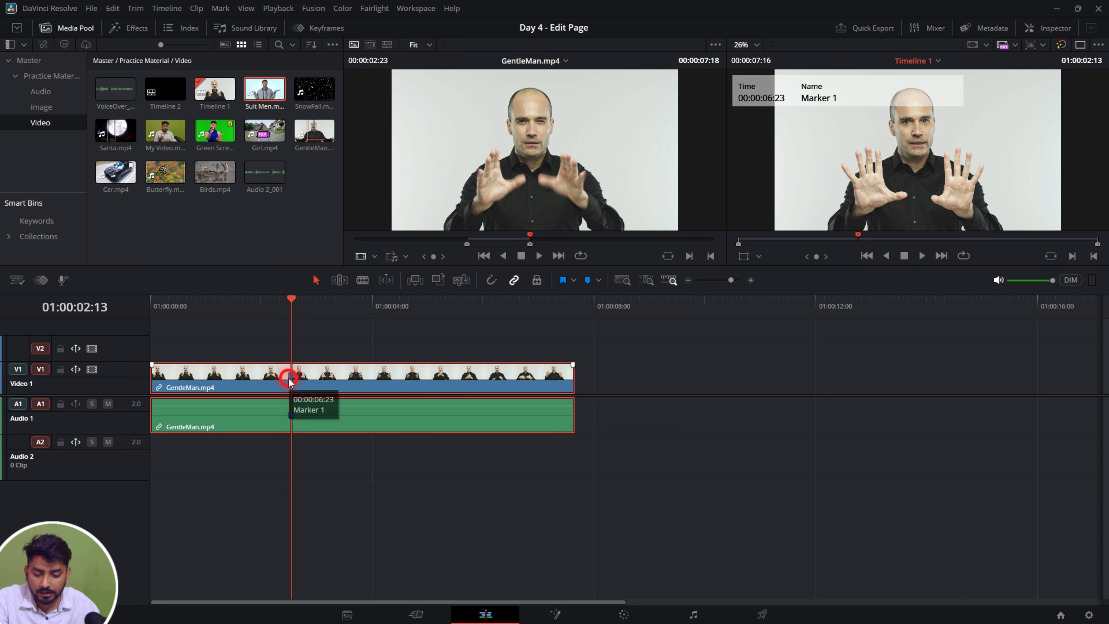
Step: Set the marker on GentleMan.mp4's video to light green with the note "dfasdfdsfe", and check its details
{"action": "double_click", "coordinate": [289, 379]}
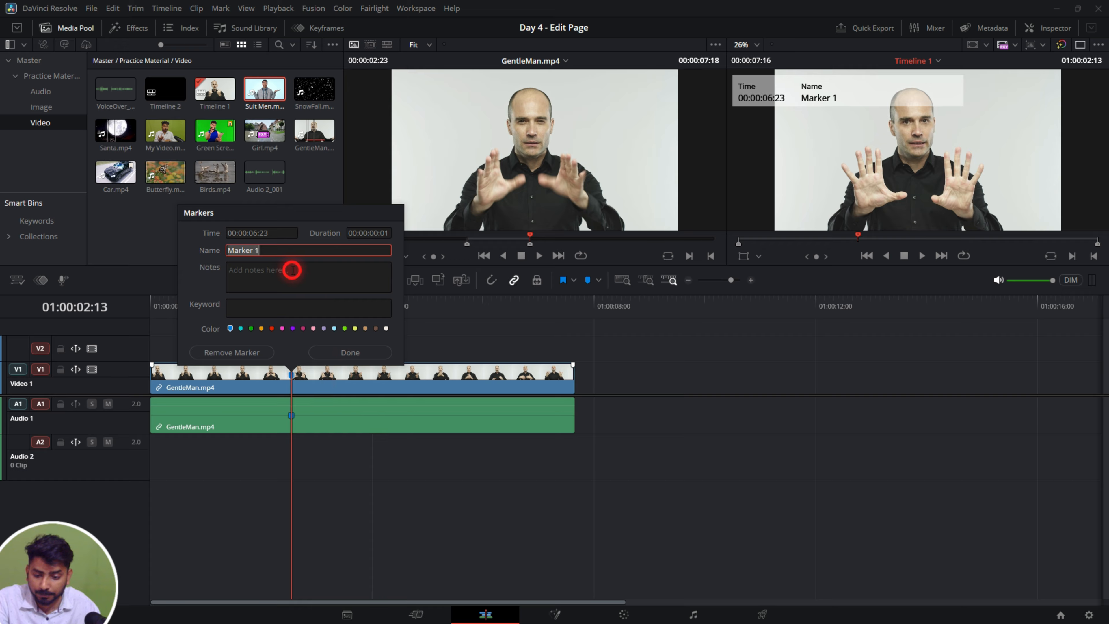
{"action": "left_click", "coordinate": [346, 328]}
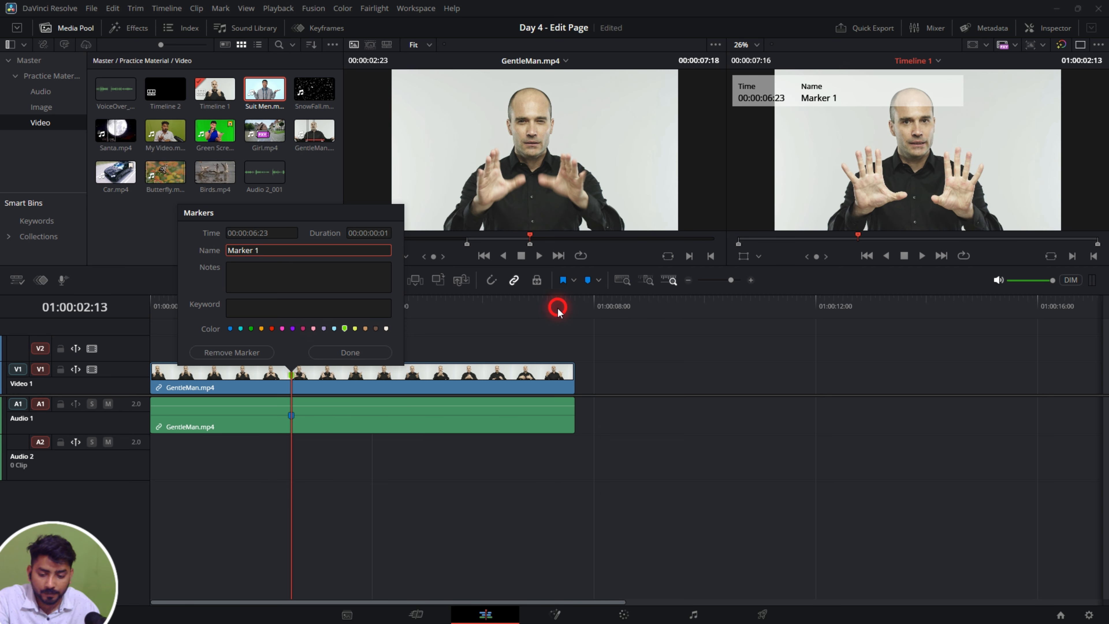
{"action": "left_click", "coordinate": [260, 273]}
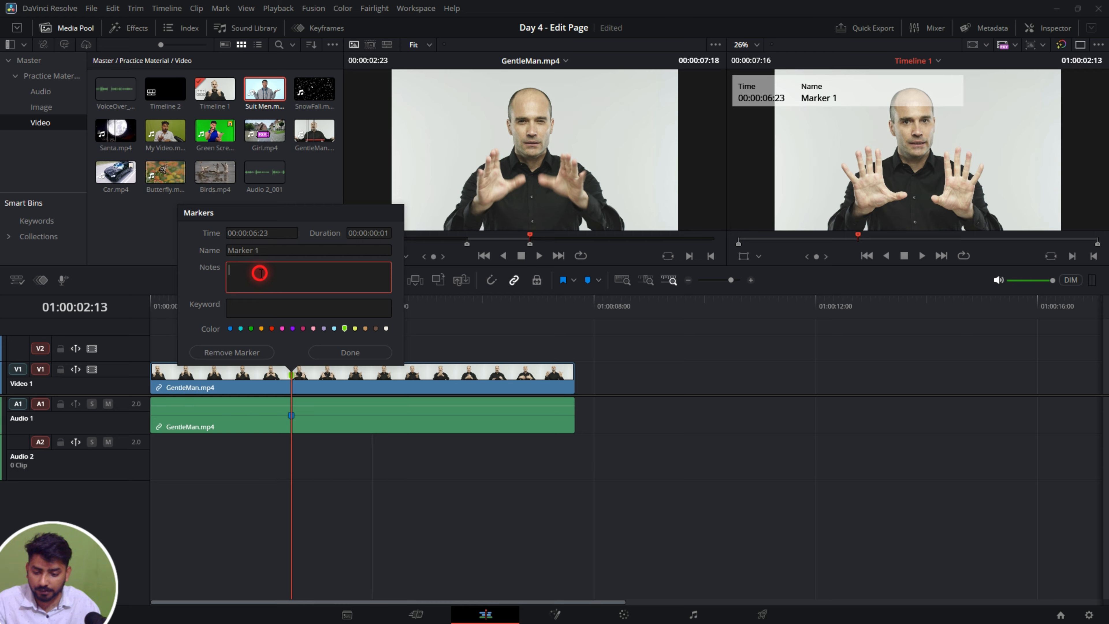
{"action": "type", "text": "dfasdfdsfe"}
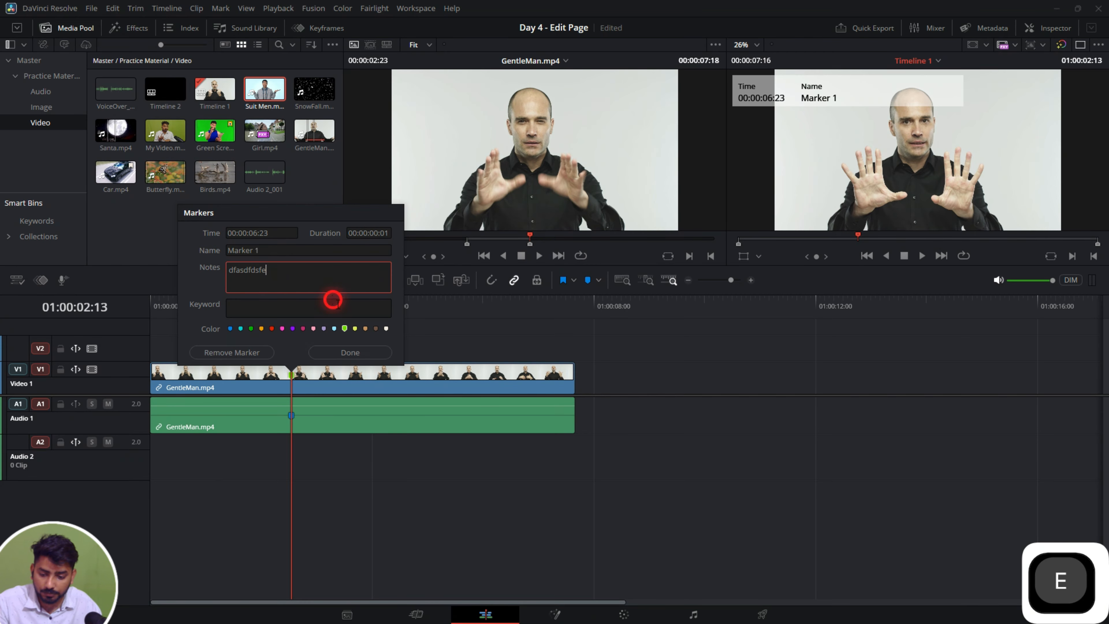
{"action": "left_click", "coordinate": [348, 352]}
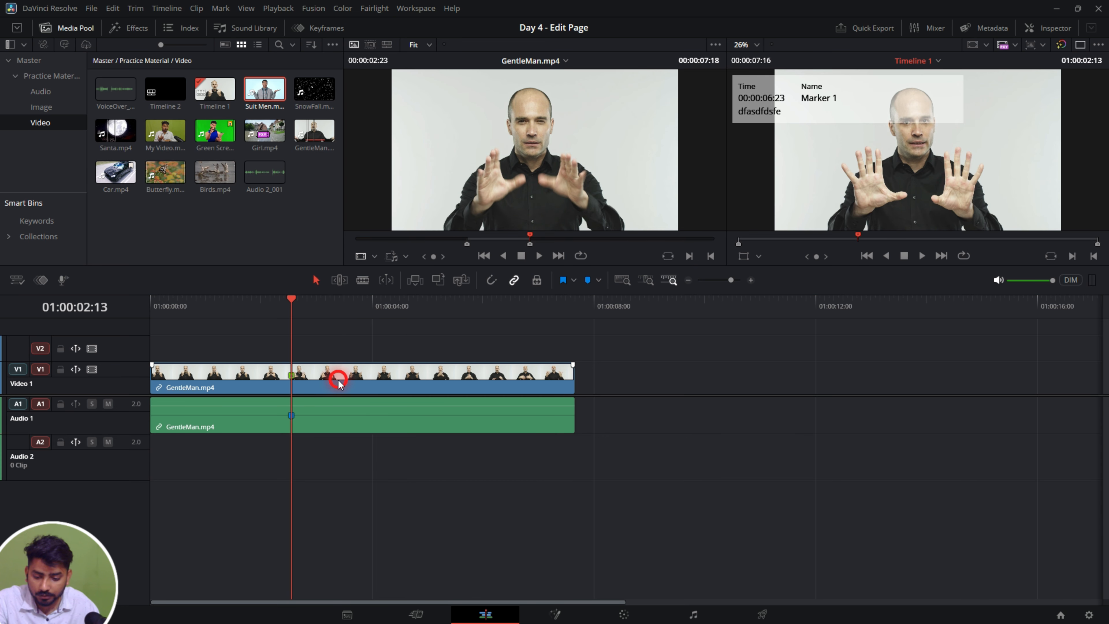
{"action": "mouse_move", "coordinate": [293, 376]}
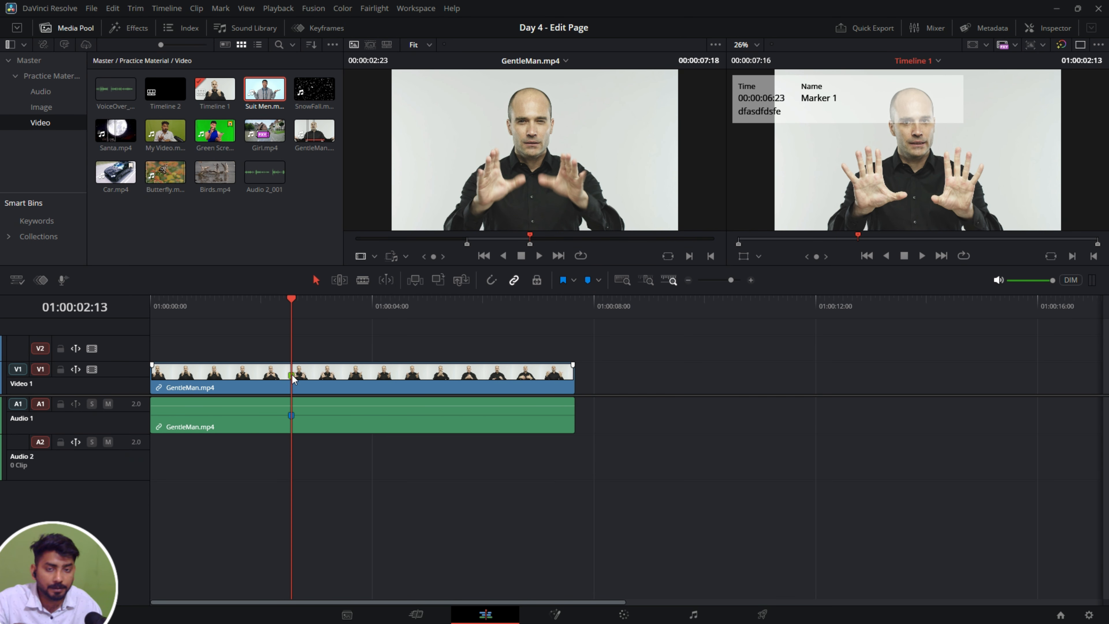
{"action": "left_click", "coordinate": [292, 376]}
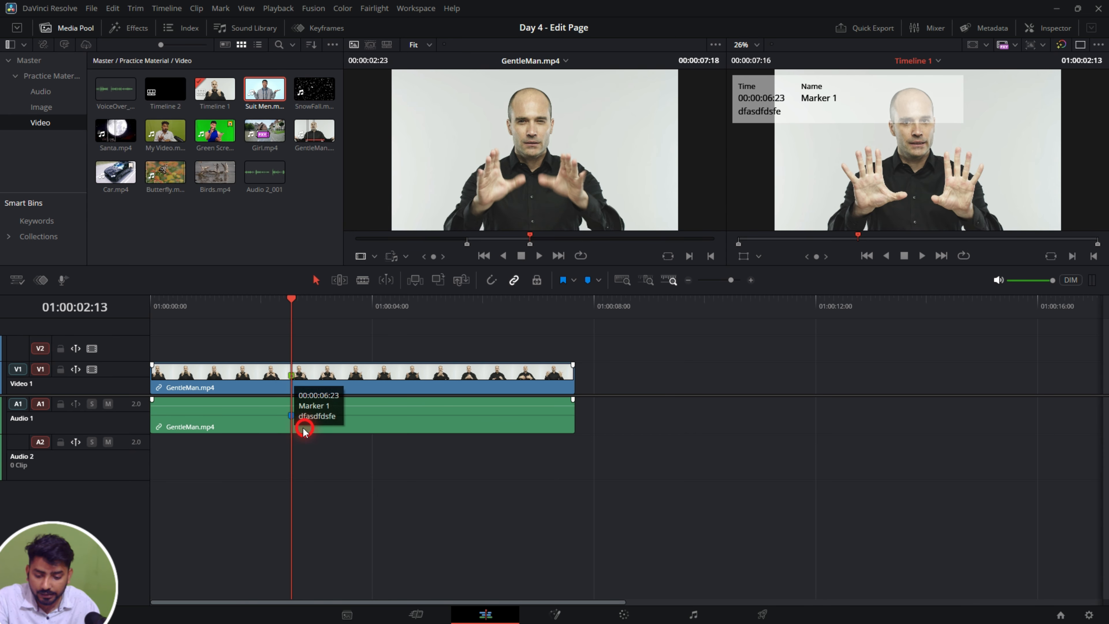
Step: Set the marker on GentleMan.mp4's audio to red with the note "546435654"
{"action": "double_click", "coordinate": [291, 415]}
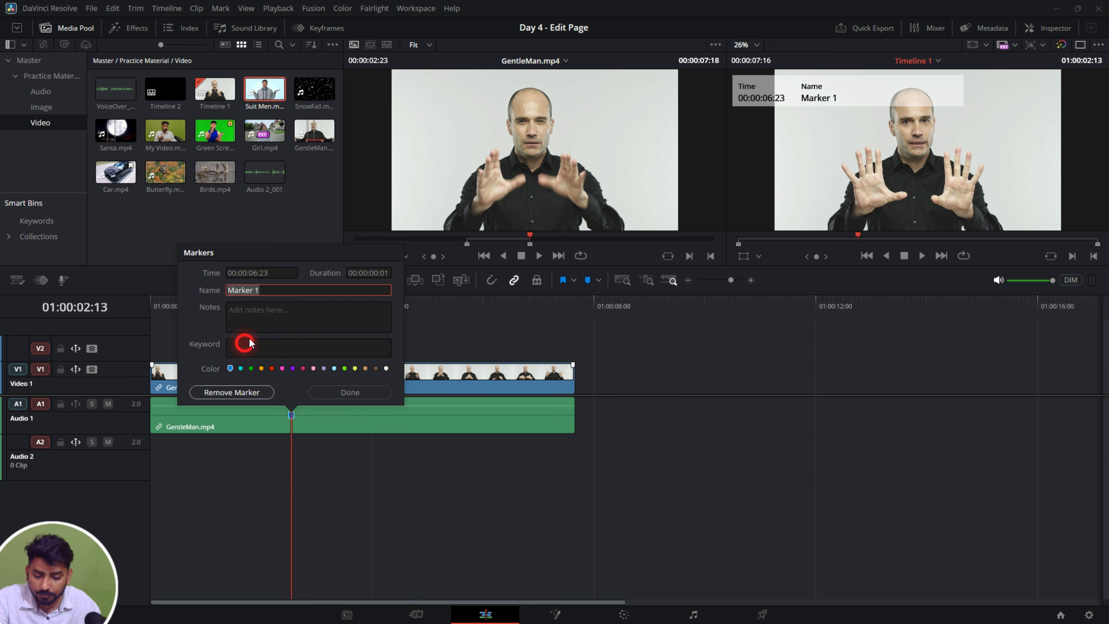
{"action": "left_click", "coordinate": [272, 368]}
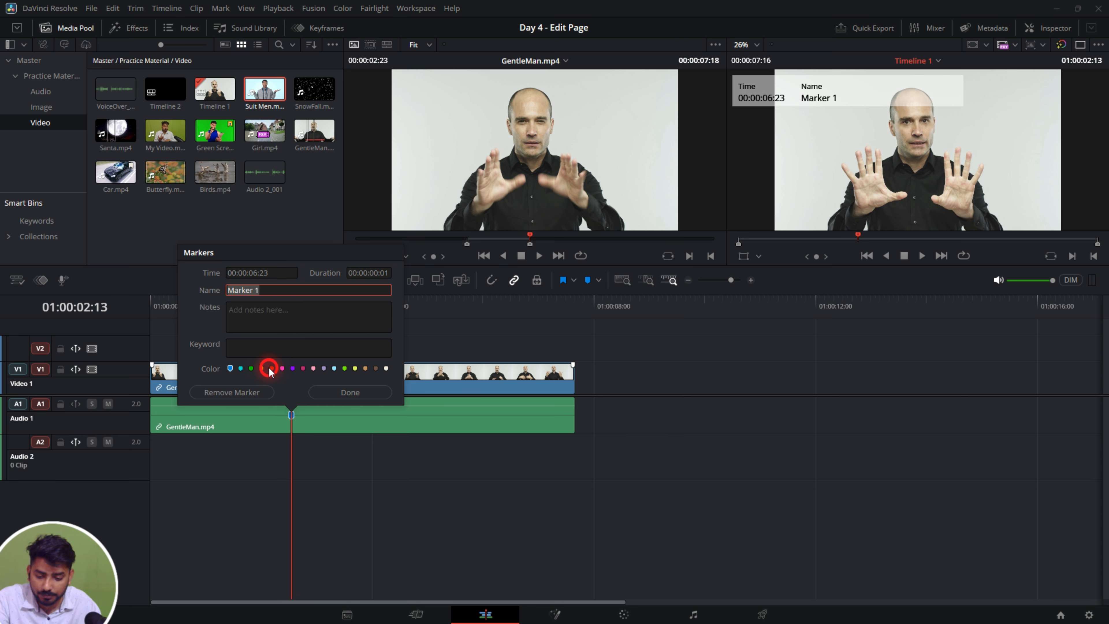
{"action": "left_click", "coordinate": [282, 320]}
{"action": "type", "text": "546435654"}
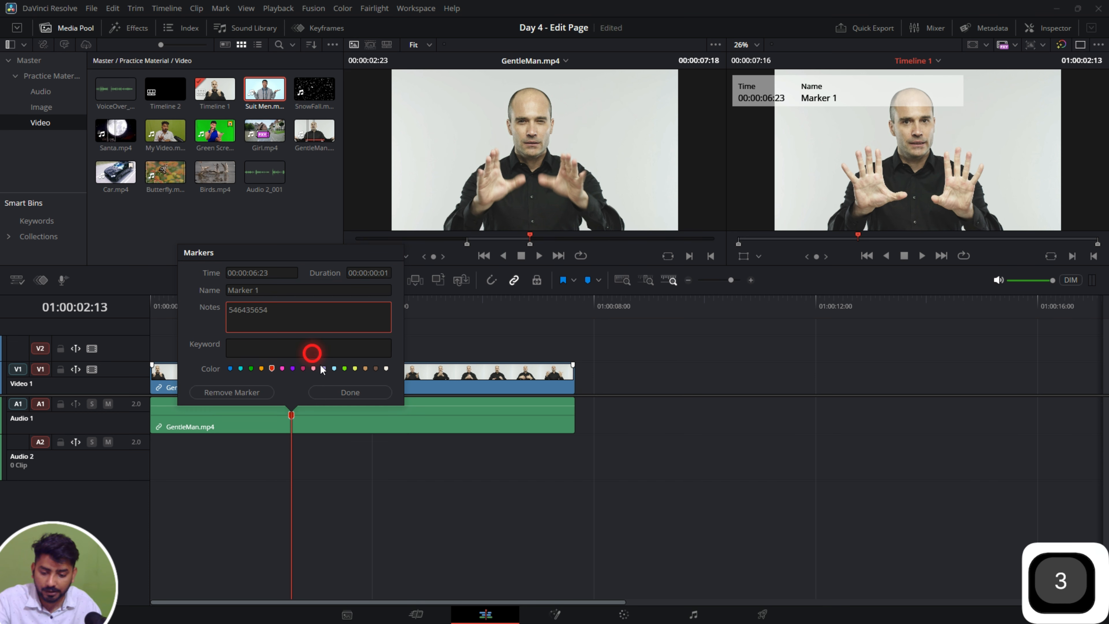
{"action": "left_click", "coordinate": [336, 390]}
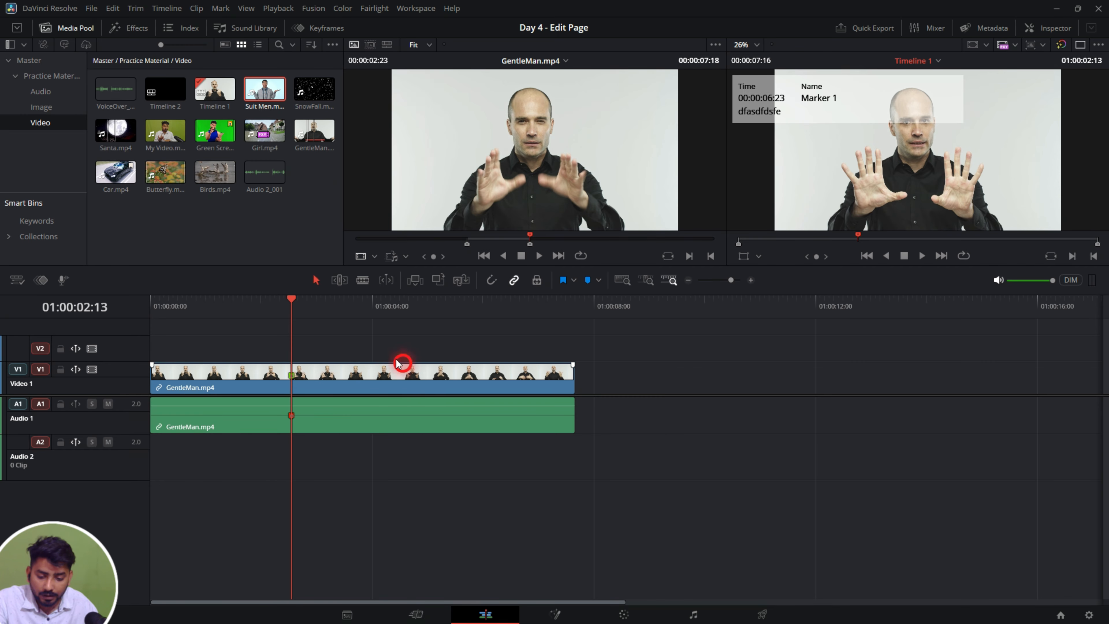
Step: Turn off linked selection and add a marker to only GentleMan.mp4's video at 01:00:04:23
{"action": "left_click", "coordinate": [513, 280]}
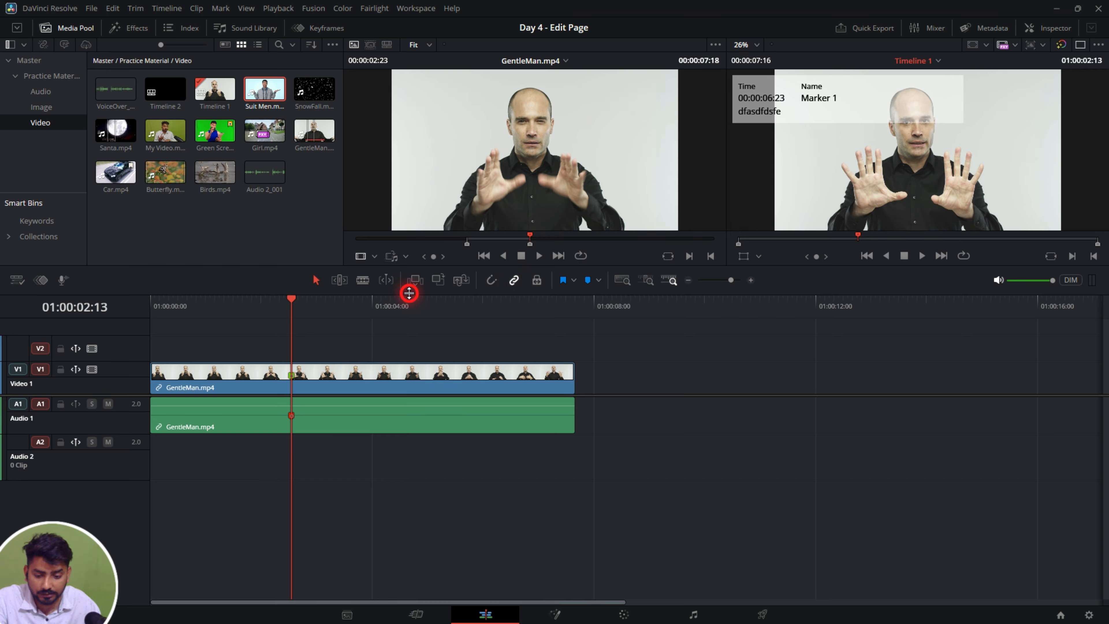
{"action": "left_click", "coordinate": [425, 300]}
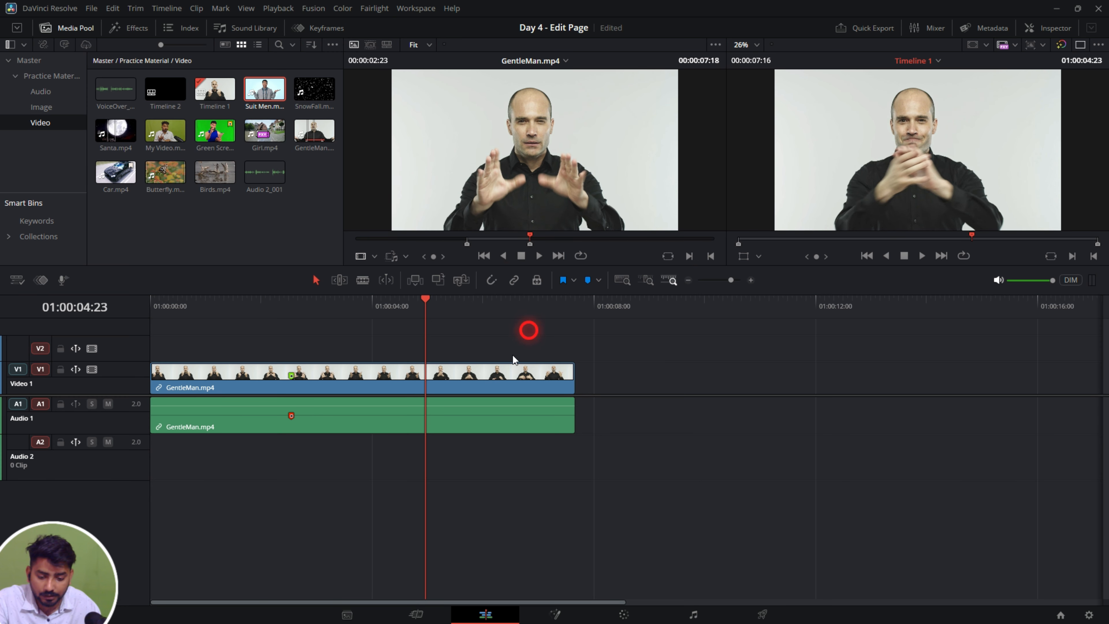
{"action": "left_click", "coordinate": [500, 376]}
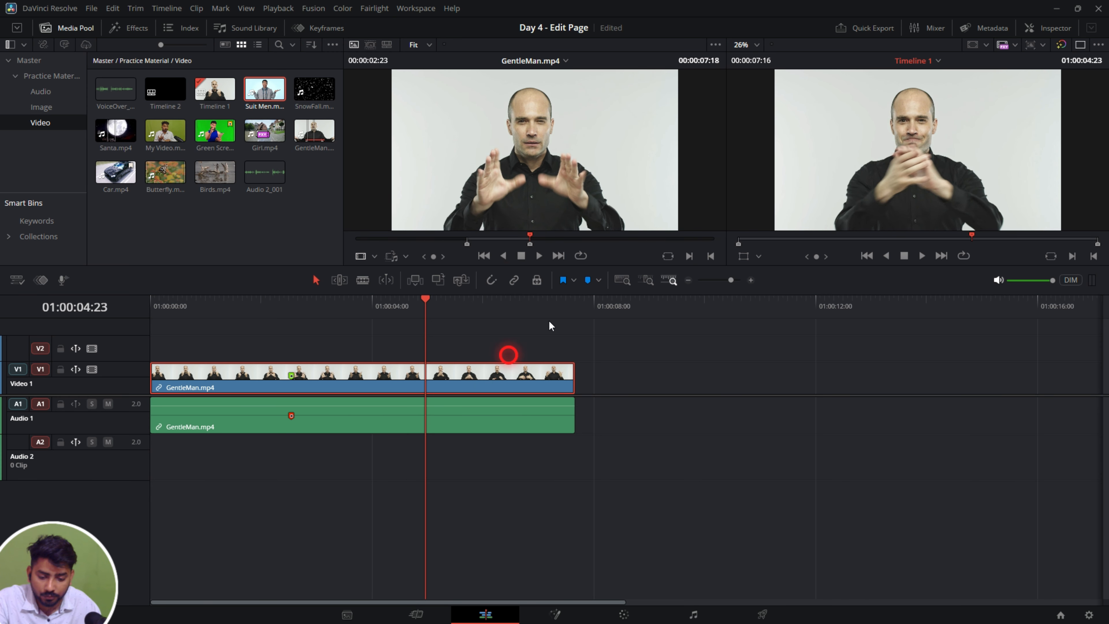
{"action": "left_click", "coordinate": [587, 280]}
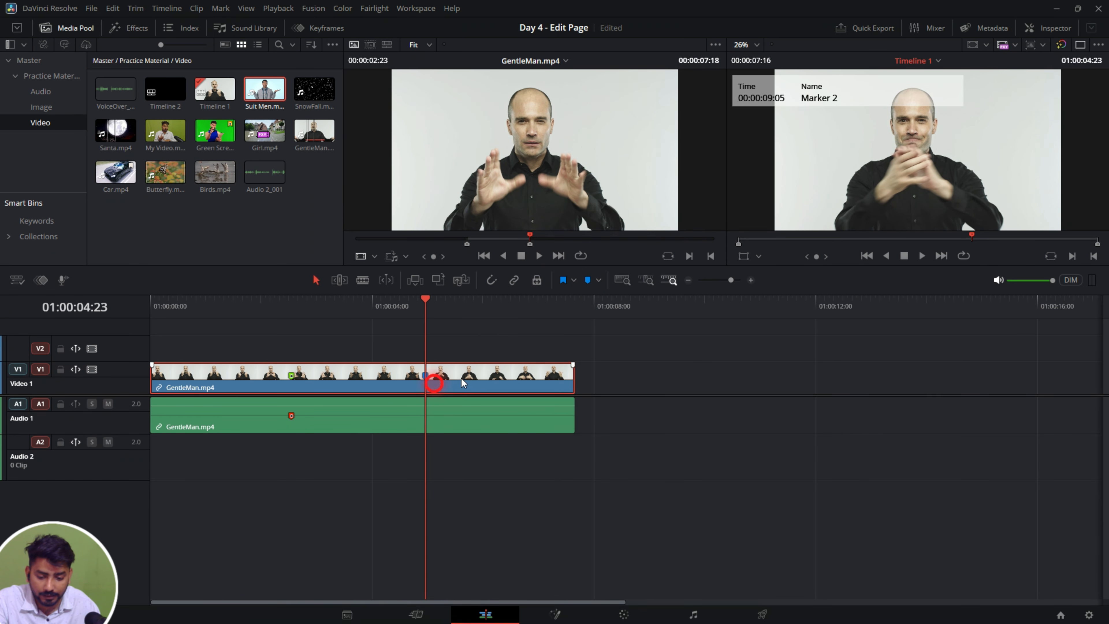
Step: Add a marker to only GentleMan.mp4's audio at 01:00:05:19
{"action": "left_click", "coordinate": [473, 304]}
{"action": "left_click", "coordinate": [502, 417]}
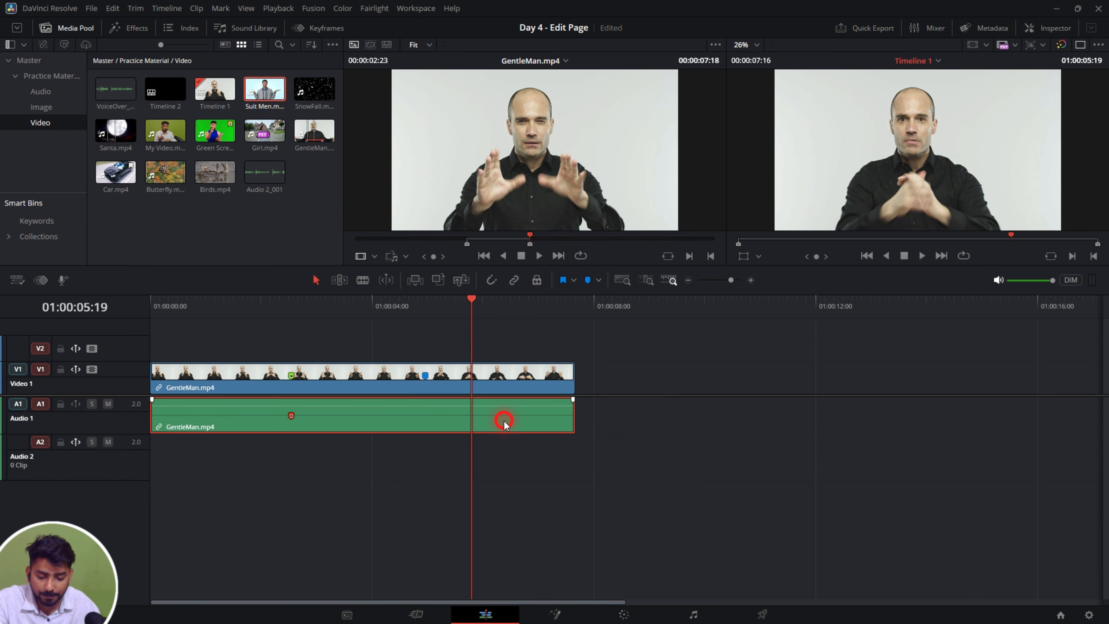
{"action": "left_click", "coordinate": [585, 279]}
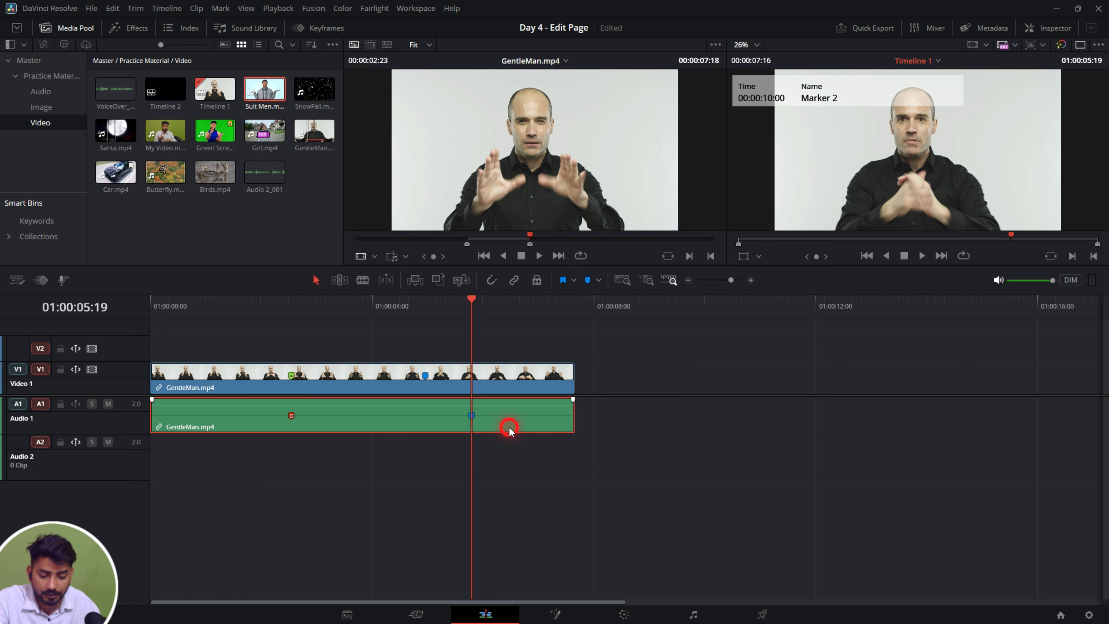
Step: Add the note "effect" to the video marker at 01:00:04:23 and check its details
{"action": "left_click", "coordinate": [495, 388]}
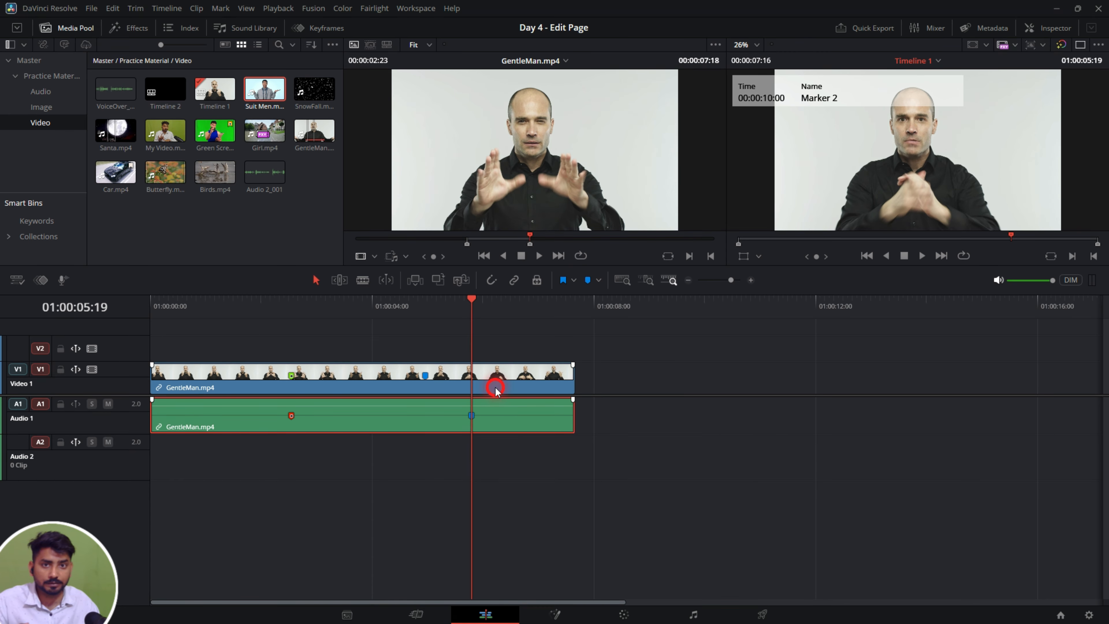
{"action": "left_click", "coordinate": [425, 377]}
{"action": "double_click", "coordinate": [425, 375]}
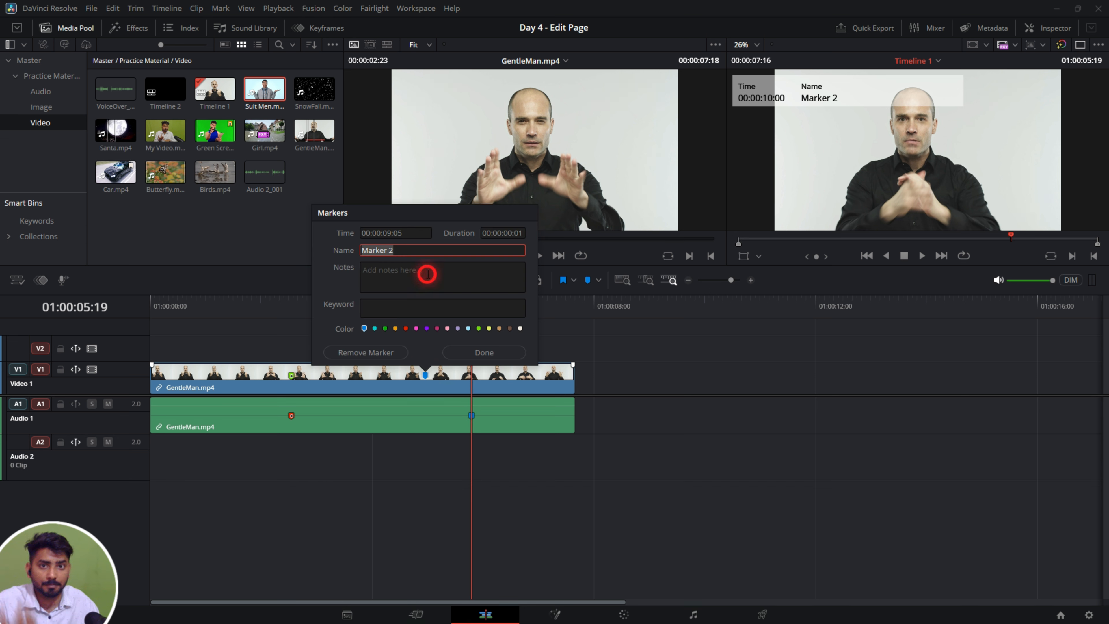
{"action": "left_click", "coordinate": [427, 274]}
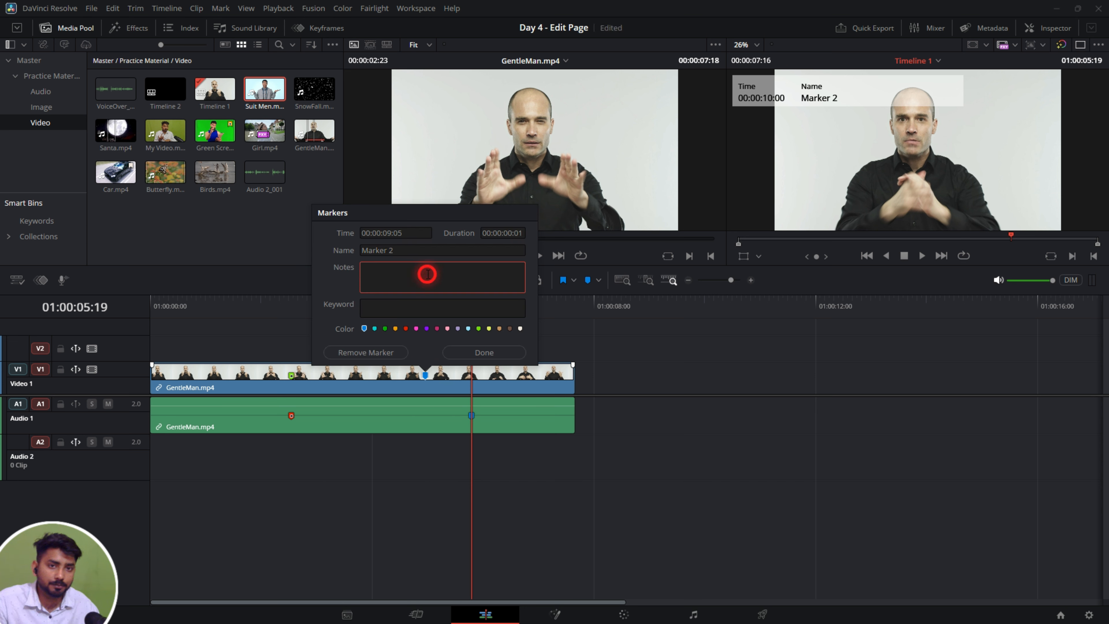
{"action": "type", "text": "effect"}
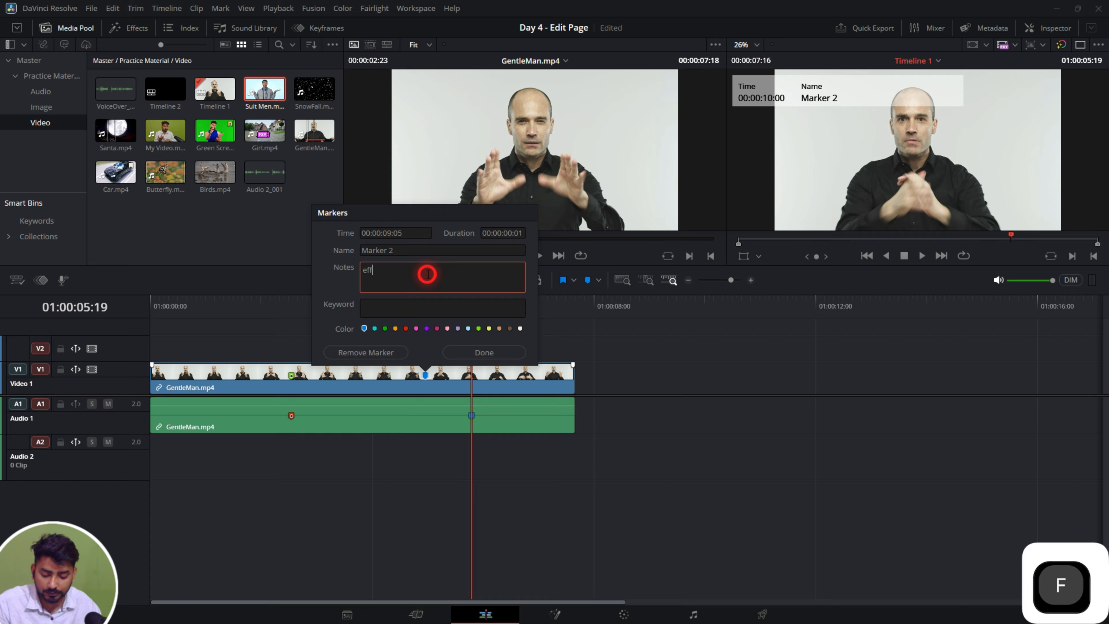
{"action": "left_click", "coordinate": [481, 352]}
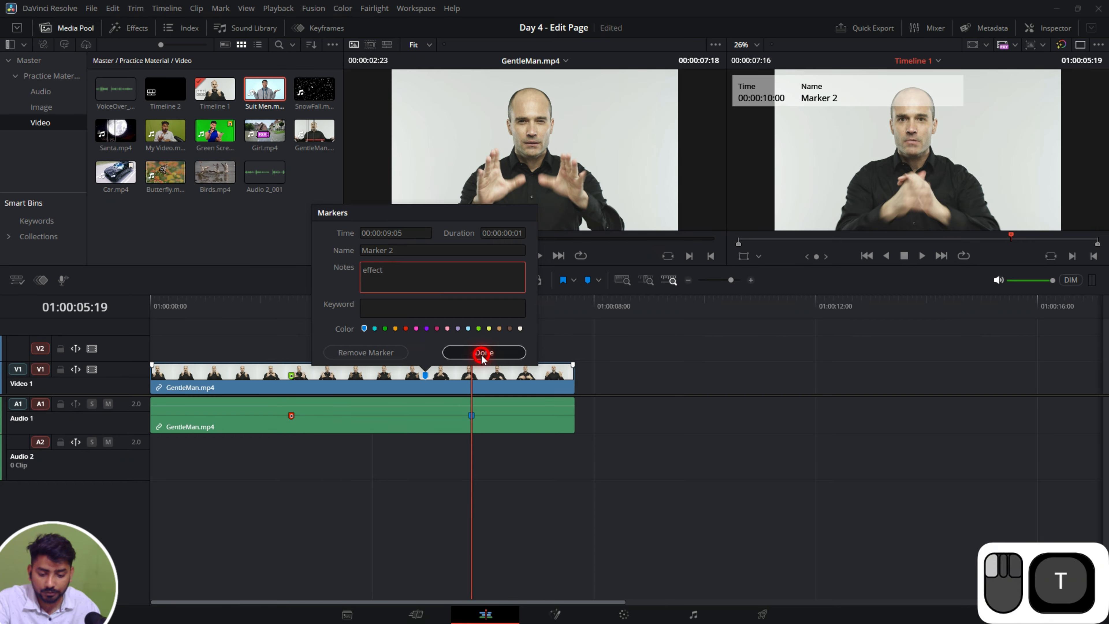
{"action": "left_click", "coordinate": [425, 374]}
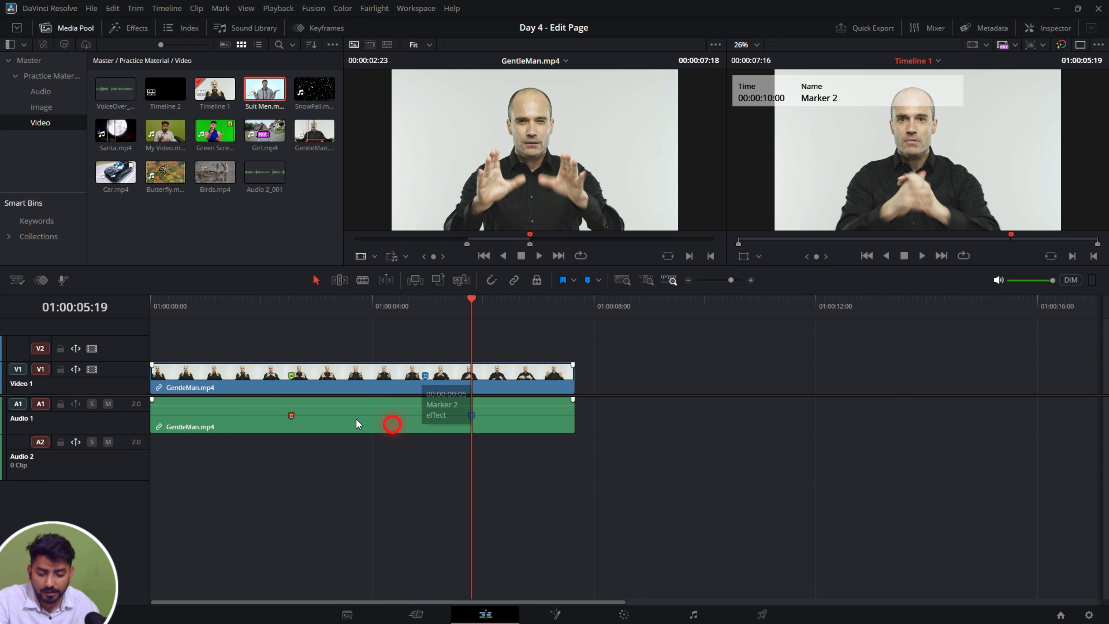
Step: Add a marker to only GentleMan.mp4's video at 01:00:05:19
{"action": "left_click", "coordinate": [375, 426]}
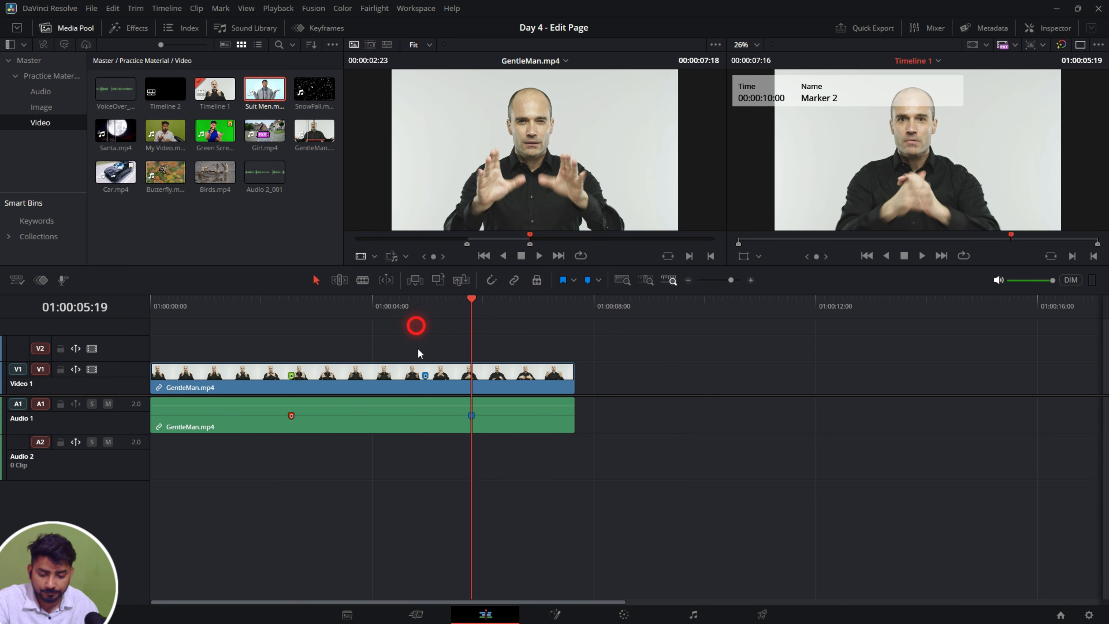
{"action": "left_click", "coordinate": [349, 381]}
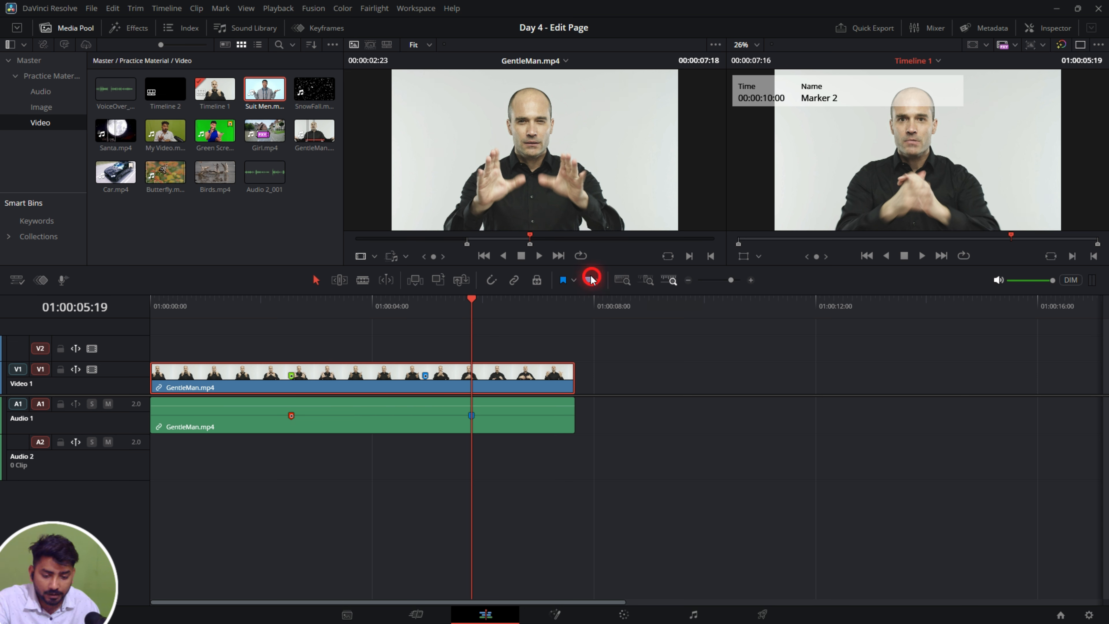
{"action": "left_click", "coordinate": [592, 279]}
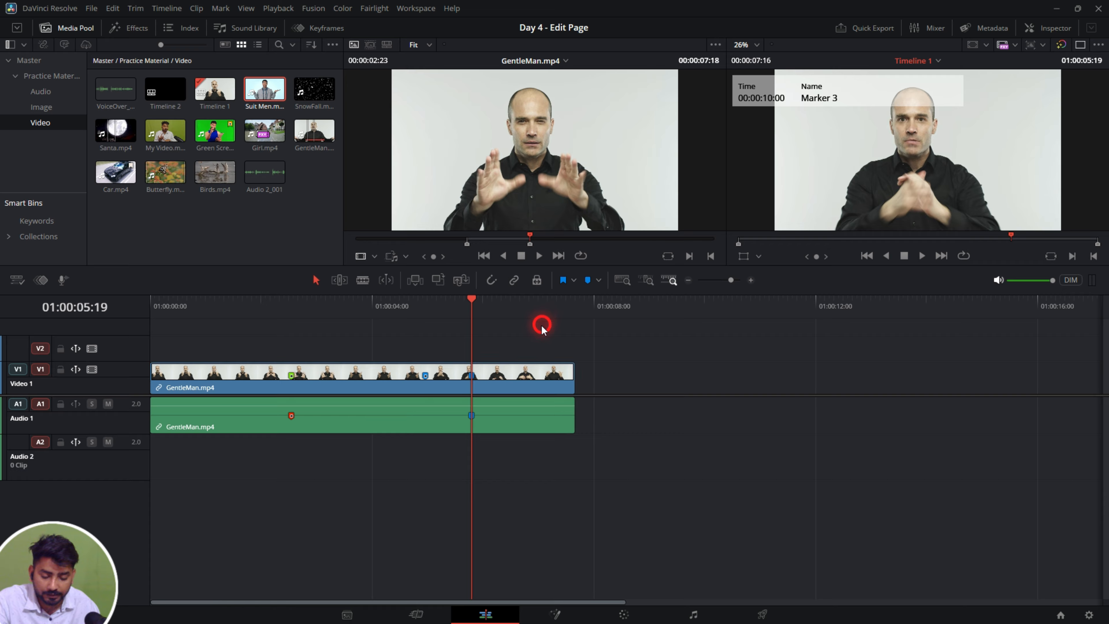
Step: Add a marker to the timeline ruler at 01:00:06:13, with the color pink and the note "fsdfs"
{"action": "left_click", "coordinate": [514, 306]}
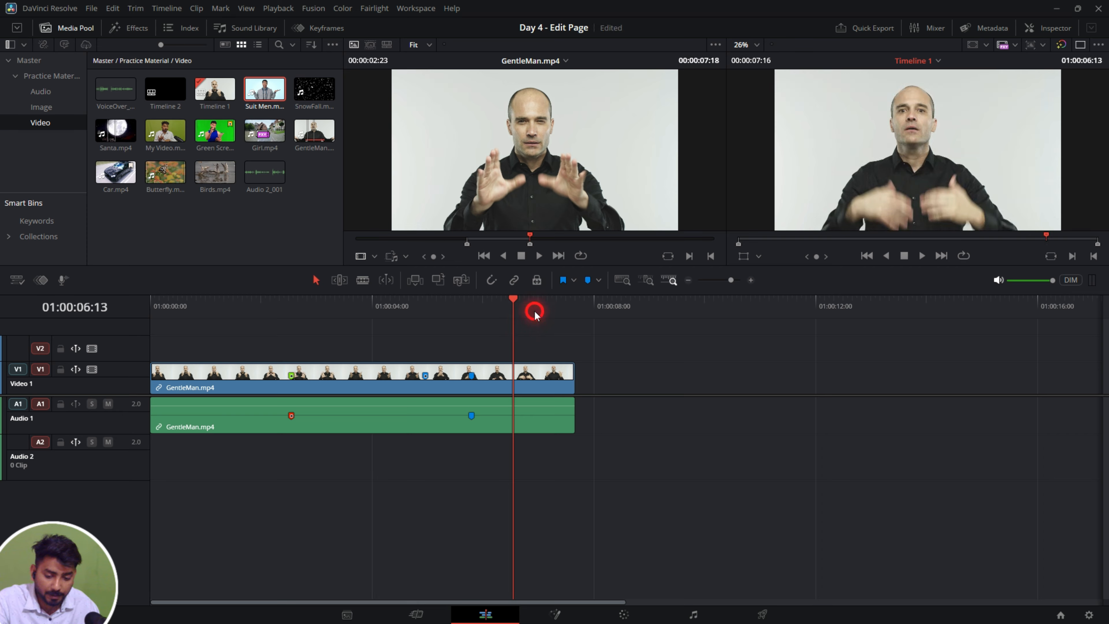
{"action": "left_click", "coordinate": [587, 281]}
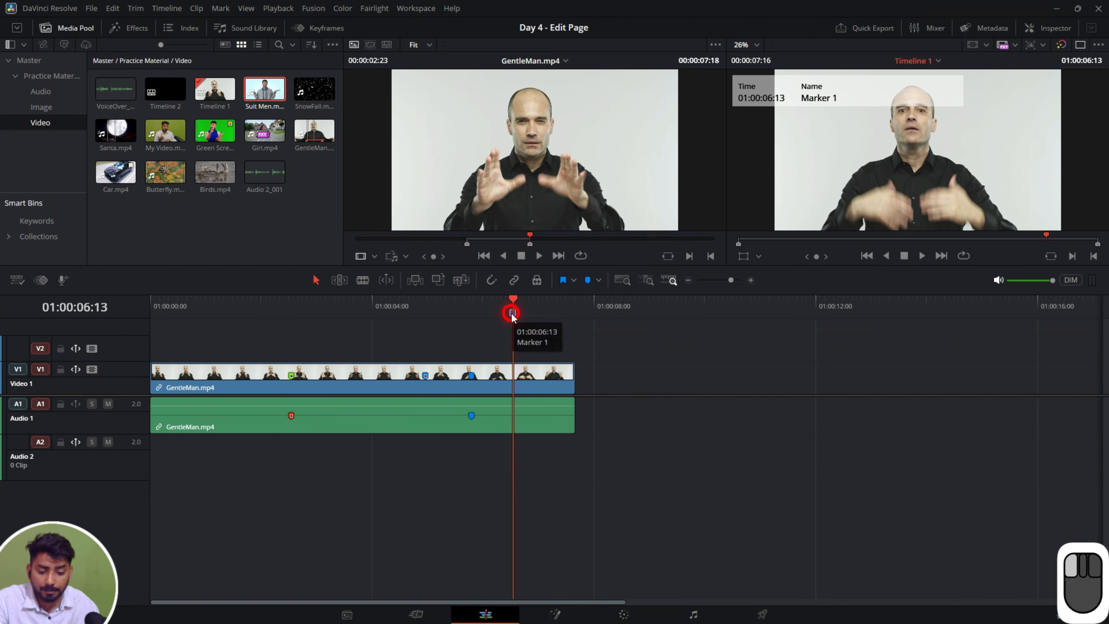
{"action": "double_click", "coordinate": [515, 313]}
{"action": "left_click", "coordinate": [504, 258]}
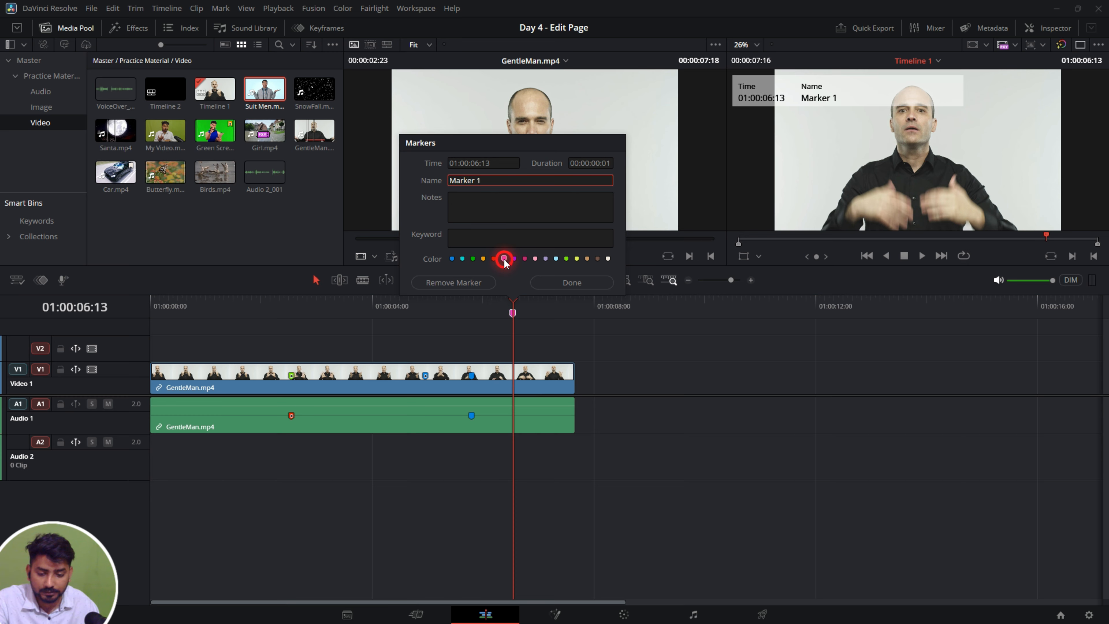
{"action": "left_click", "coordinate": [497, 211]}
{"action": "type", "text": "fsdfs"}
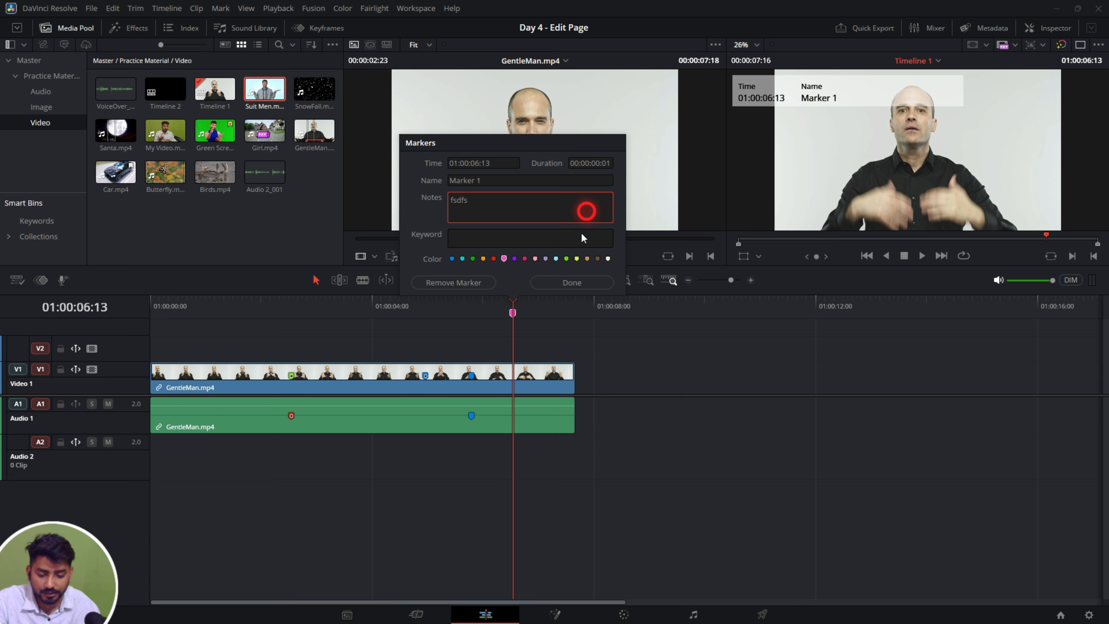
{"action": "left_click", "coordinate": [566, 282]}
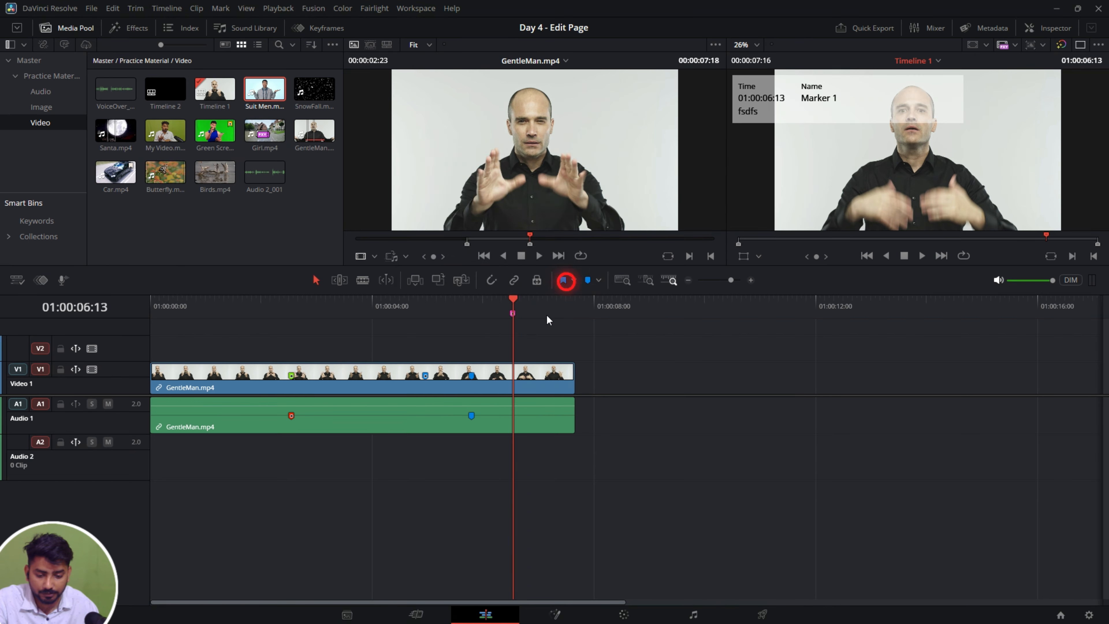
{"action": "left_click", "coordinate": [512, 313]}
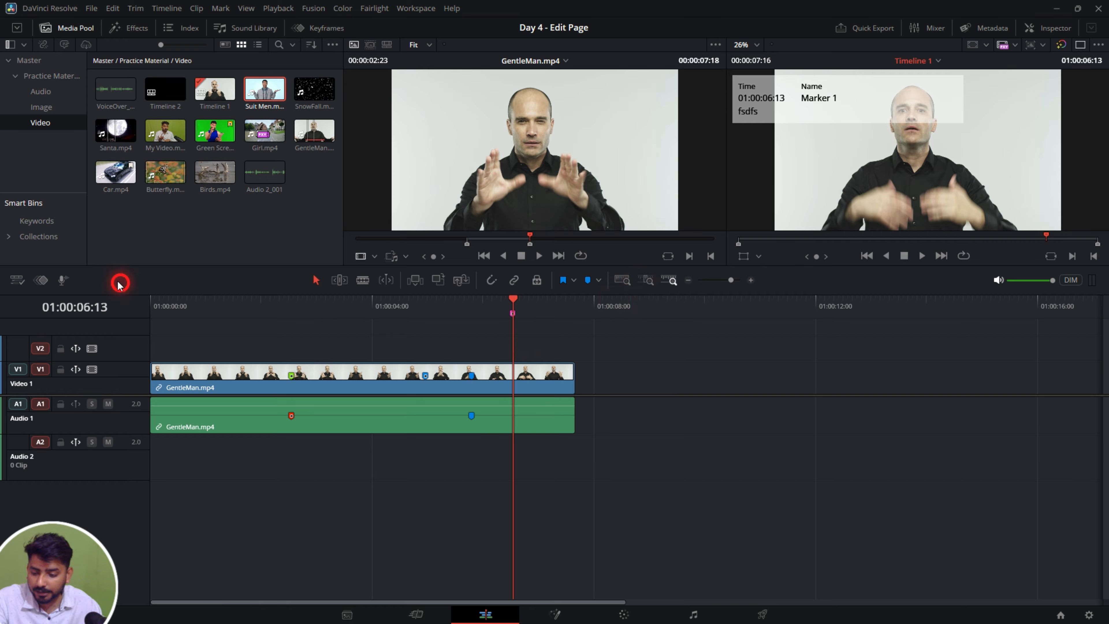
Step: Show the keyframe parameters area beneath the timeline, enlarge it to examine it, and hide it again
{"action": "left_click", "coordinate": [43, 280]}
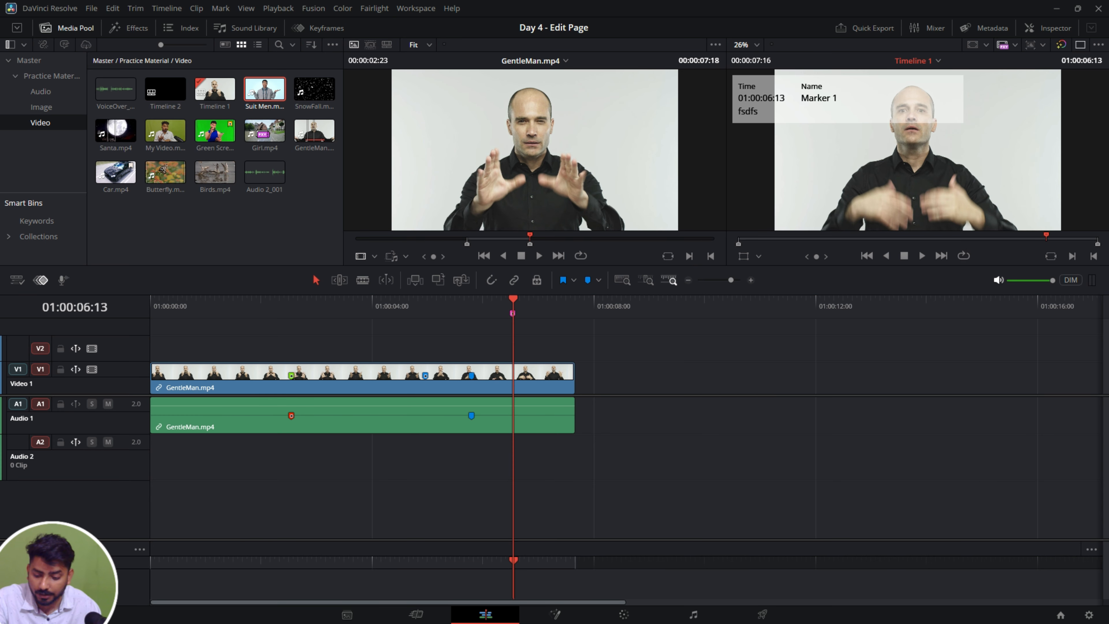
{"action": "left_click_drag", "start_coordinate": [203, 575], "coordinate": [218, 396]}
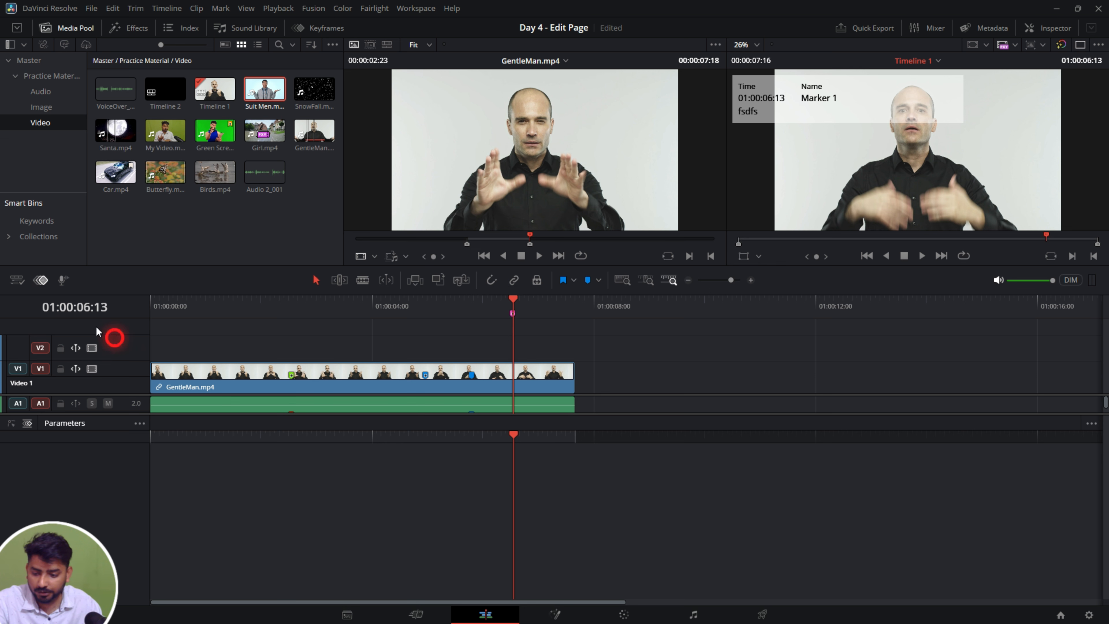
{"action": "left_click", "coordinate": [40, 280]}
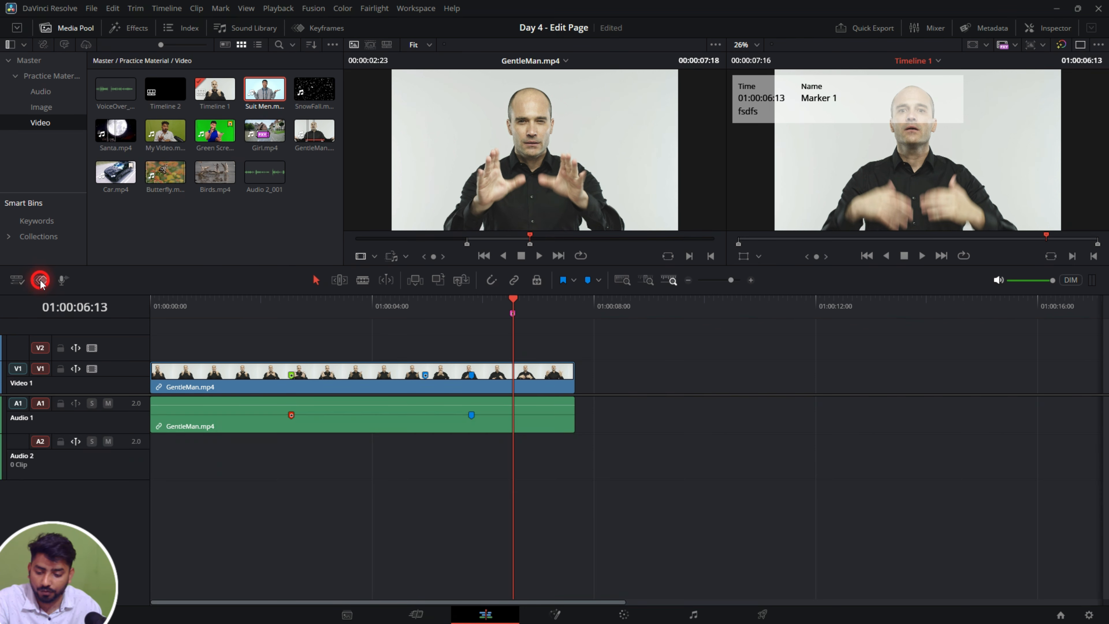
Step: Open the voiceover recorder with its options shown and set the recording's file name to VoiceOver1
{"action": "left_click", "coordinate": [64, 280]}
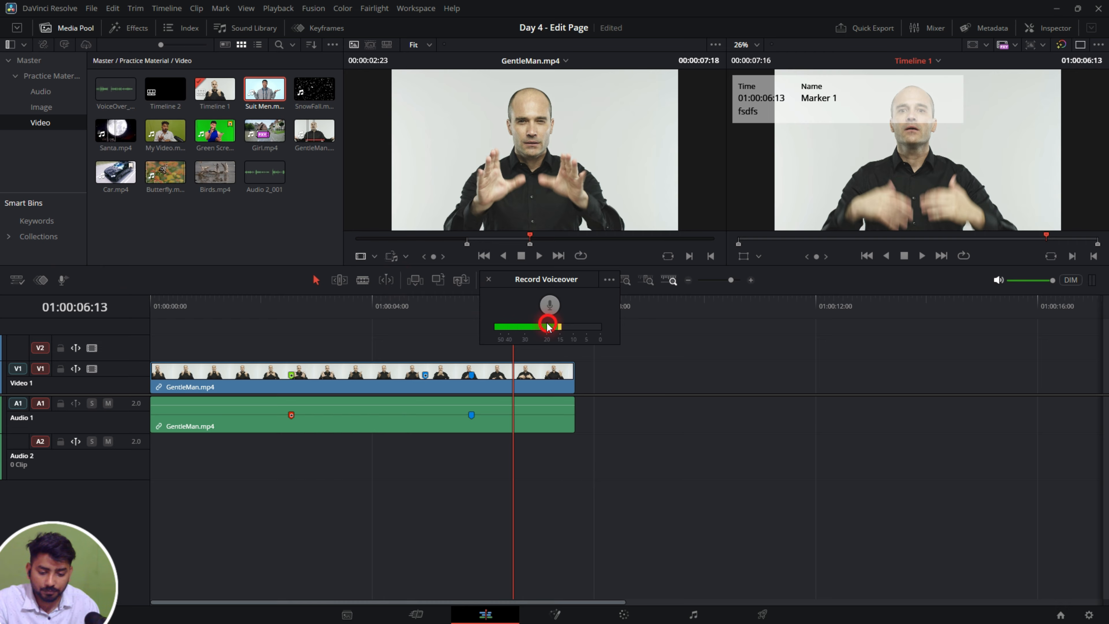
{"action": "left_click", "coordinate": [609, 280]}
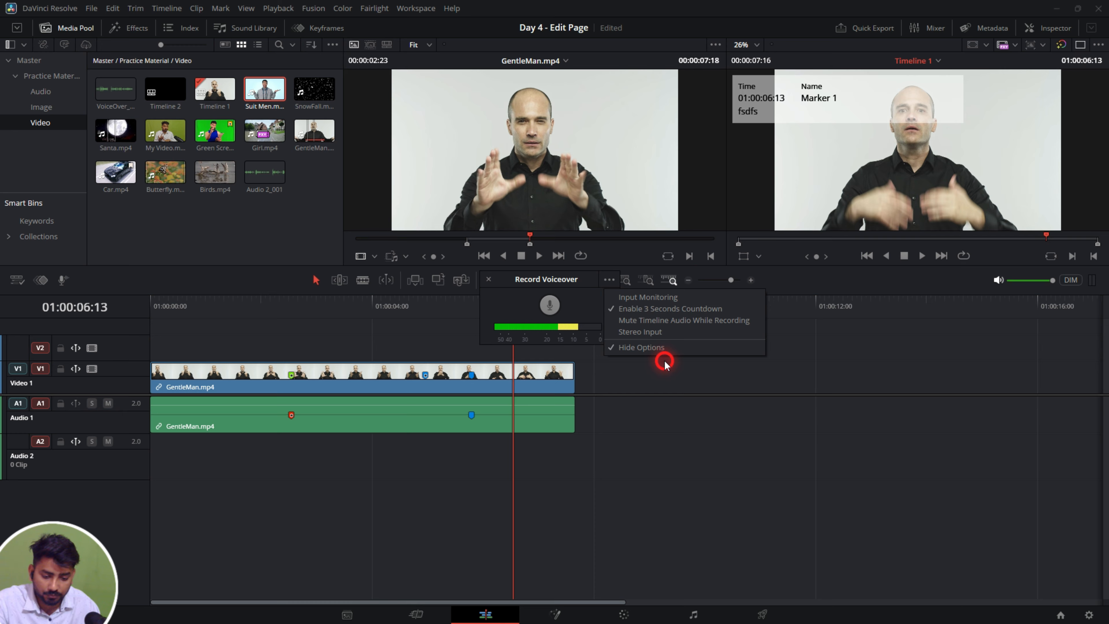
{"action": "left_click", "coordinate": [639, 347]}
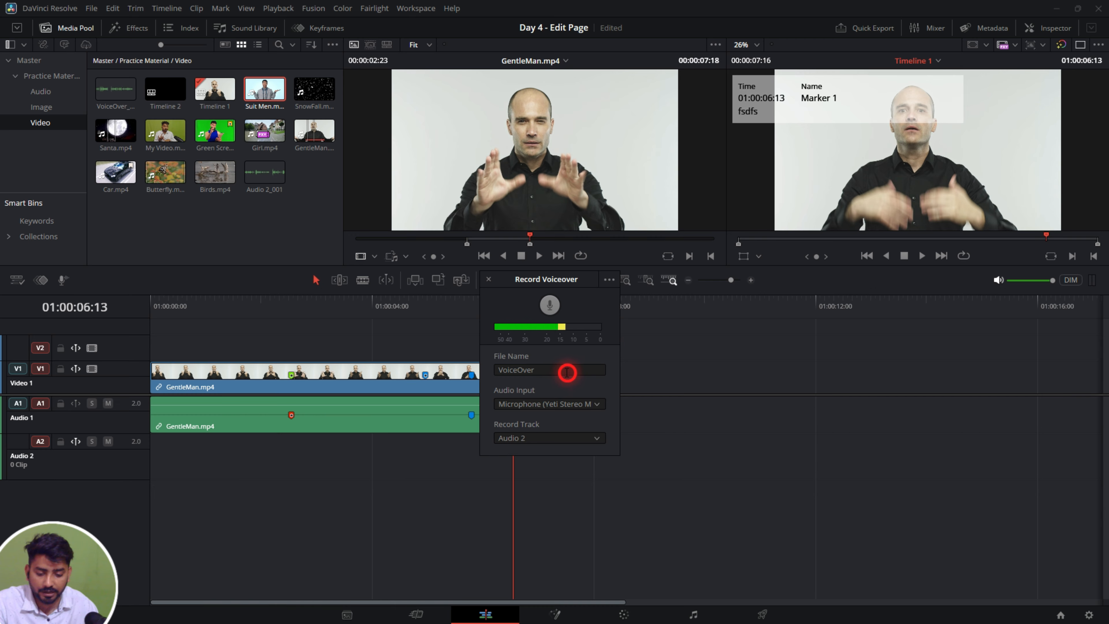
{"action": "left_click", "coordinate": [563, 371]}
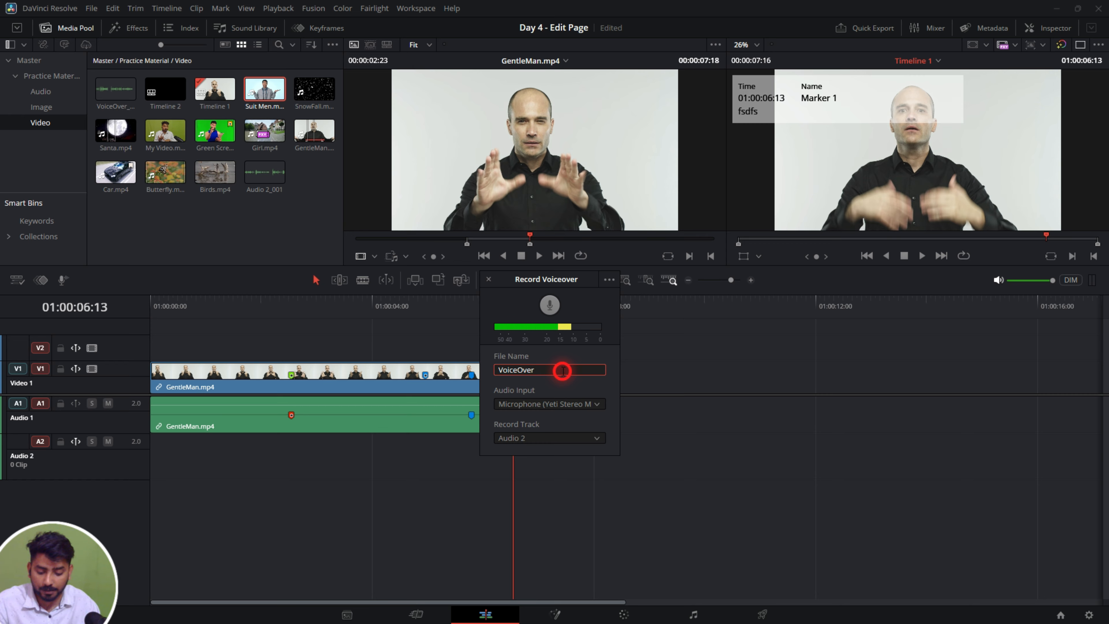
{"action": "type", "text": "1"}
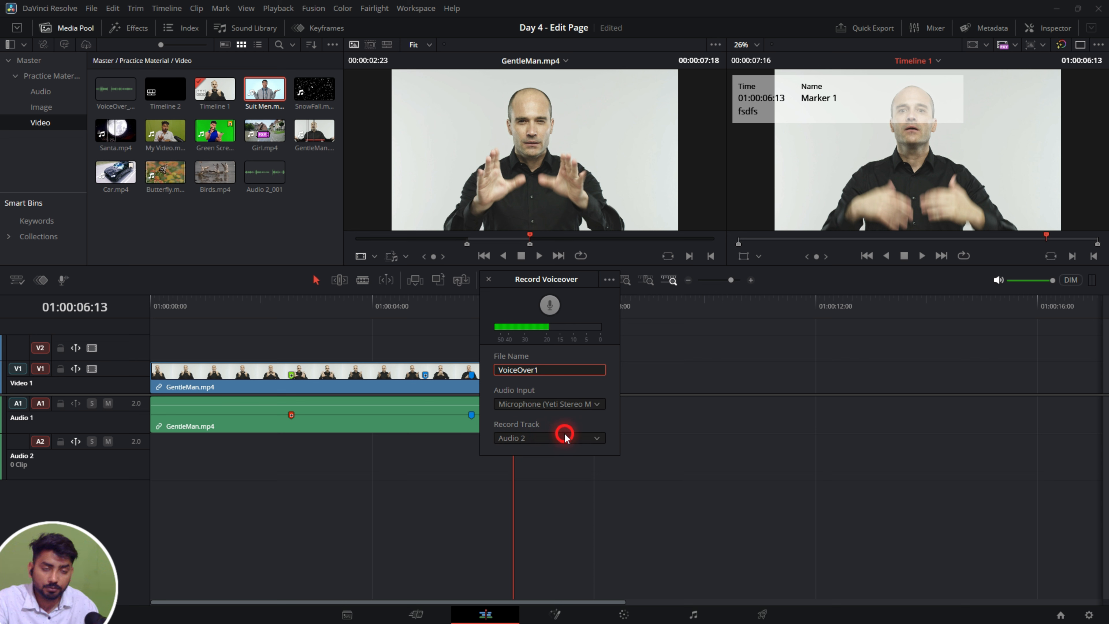
Step: Record a voiceover about 8 seconds long on the Audio 2 track, starting at 01:00:06:13
{"action": "left_click", "coordinate": [549, 308]}
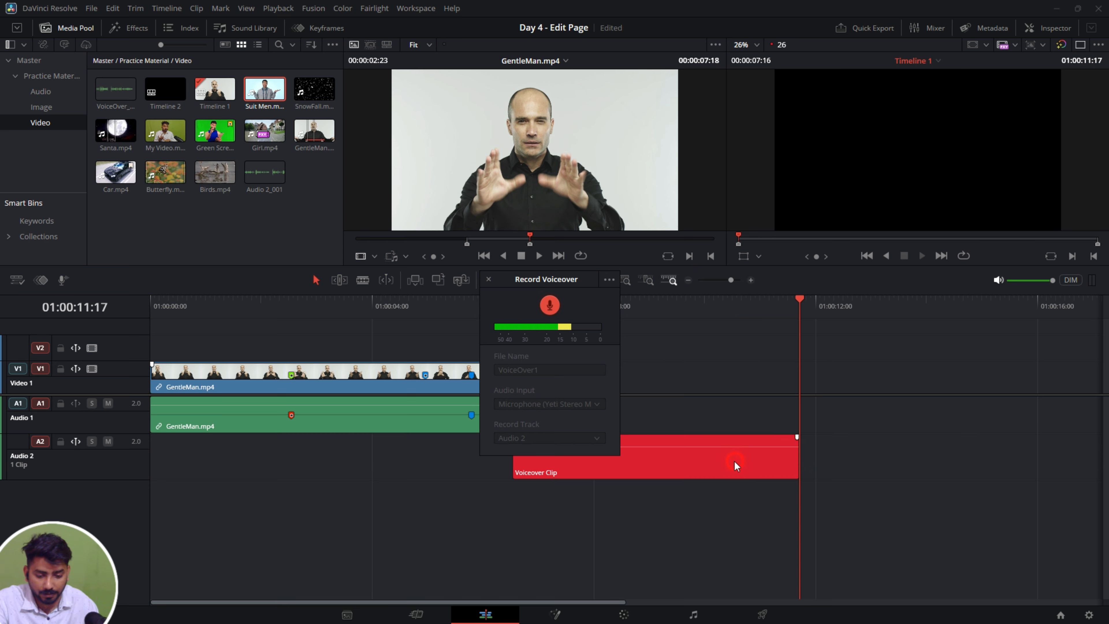
{"action": "left_click", "coordinate": [554, 309]}
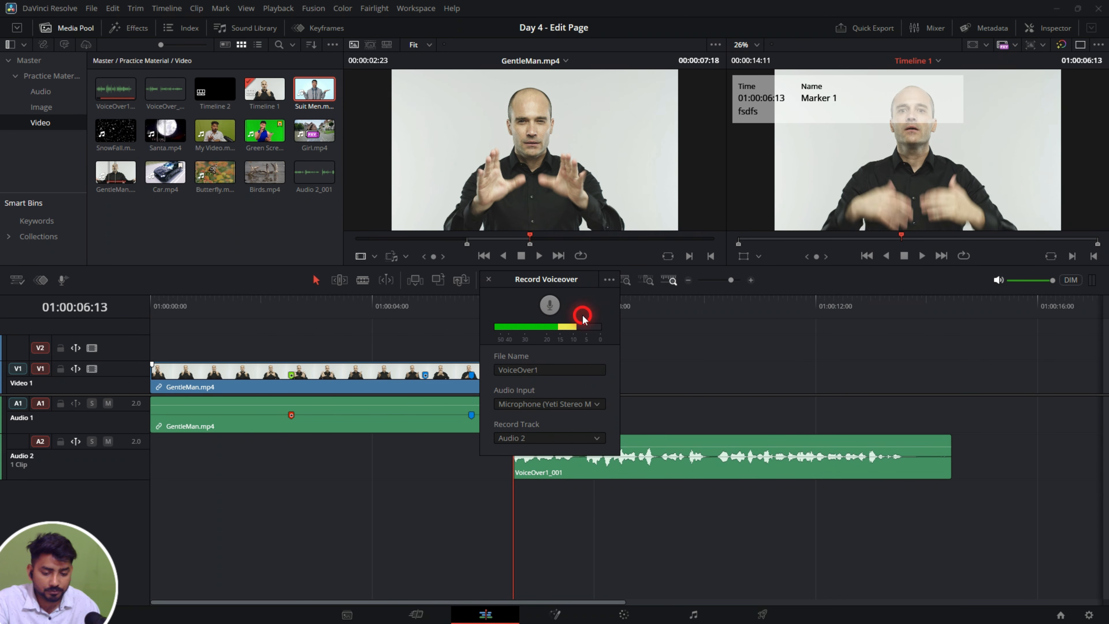
Step: Close the voiceover recorder and play the timeline from 01:00:05:23 to the end of the recorded voiceover on Audio 2
{"action": "left_click", "coordinate": [488, 280]}
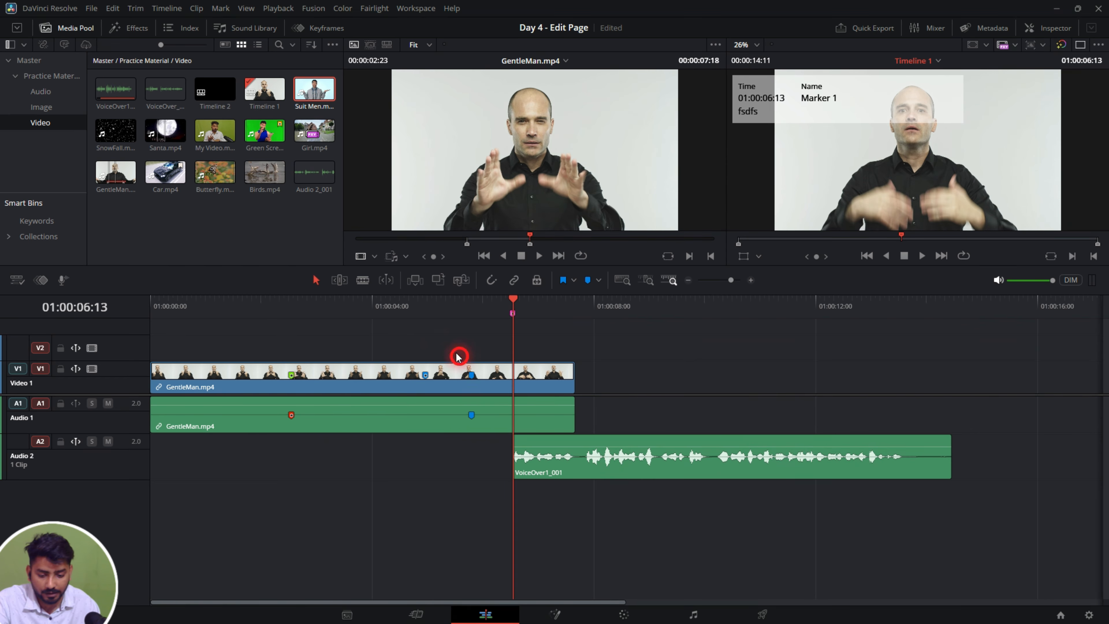
{"action": "left_click", "coordinate": [420, 305]}
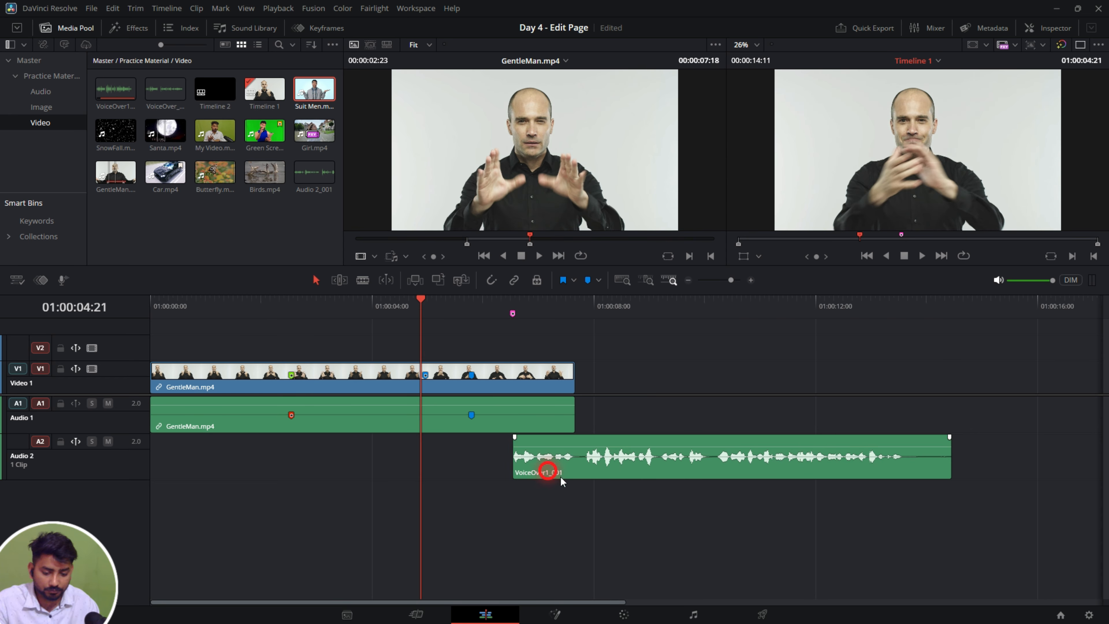
{"action": "left_click", "coordinate": [480, 302]}
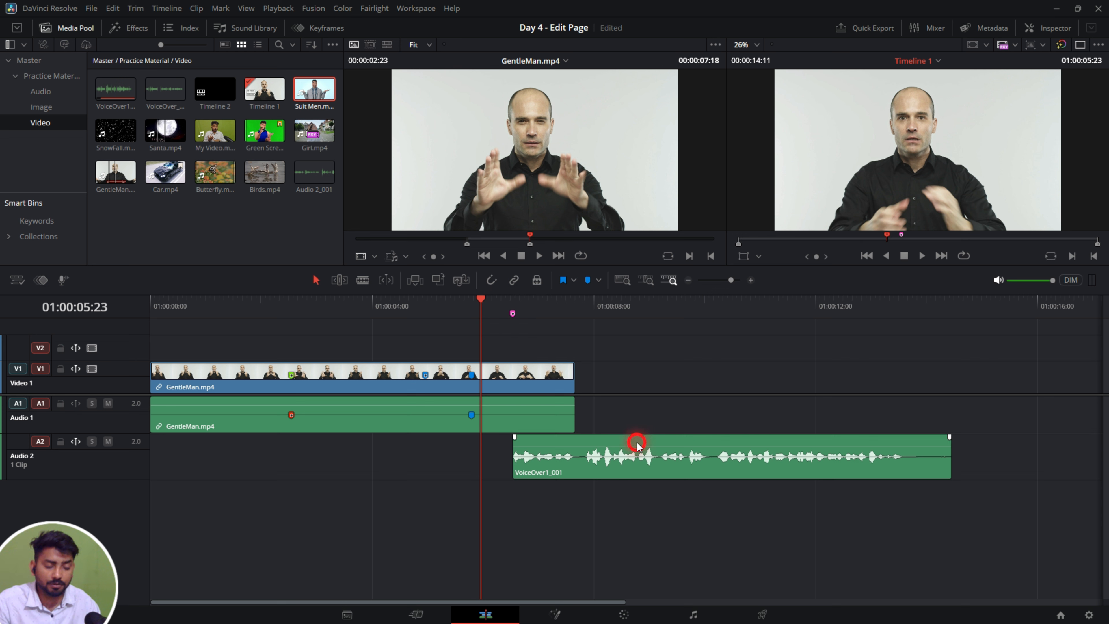
{"action": "key", "text": "space"}
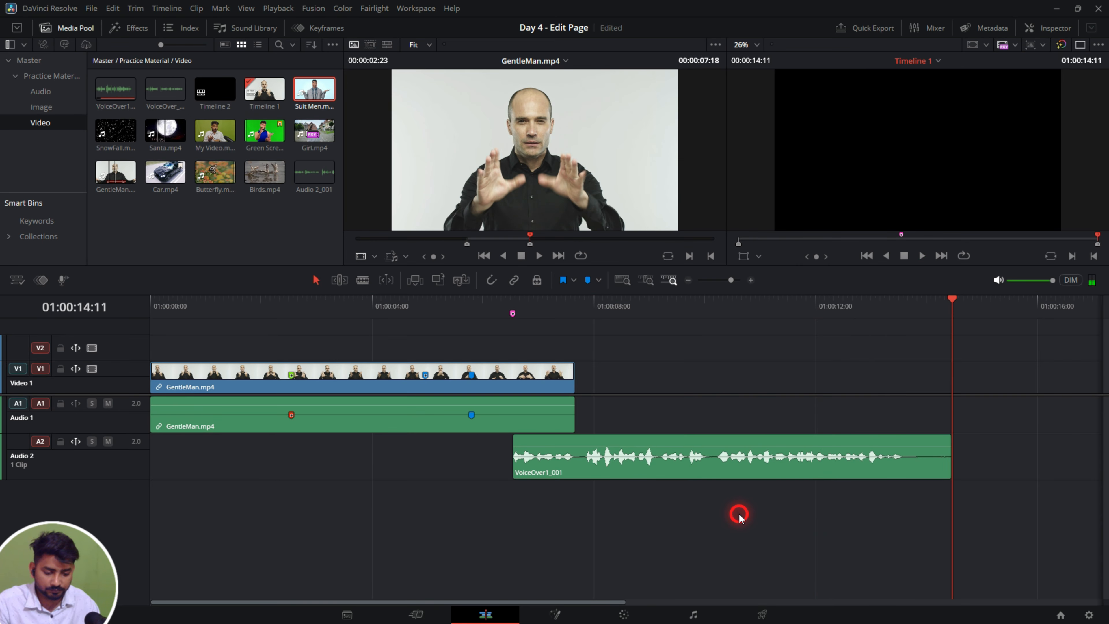
{"action": "key", "text": "space"}
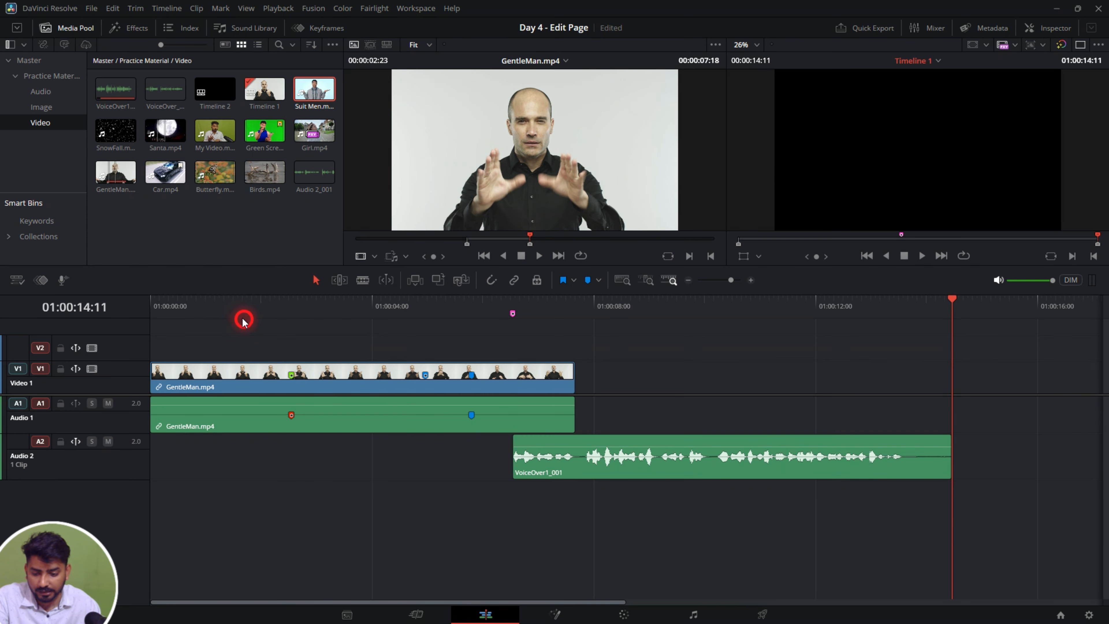
Step: Play the GentleMan.mp4 clip from 01:00:01:11 to about 01:00:05:06 to review the marked section
{"action": "left_click", "coordinate": [231, 307]}
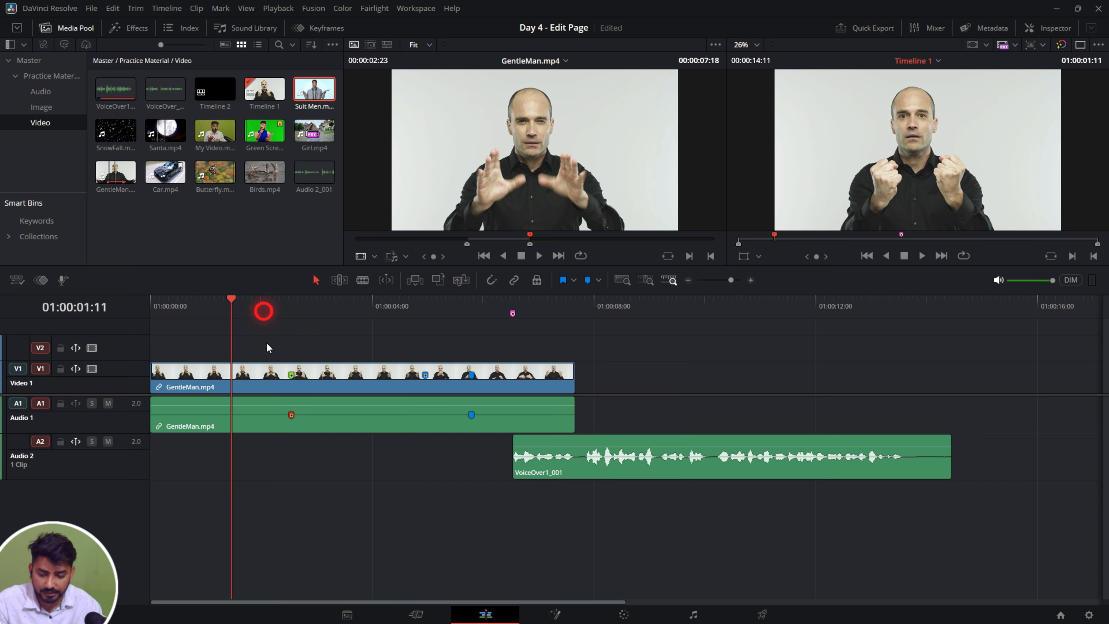
{"action": "key", "text": "space"}
{"action": "left_click", "coordinate": [317, 388]}
{"action": "left_click", "coordinate": [384, 427]}
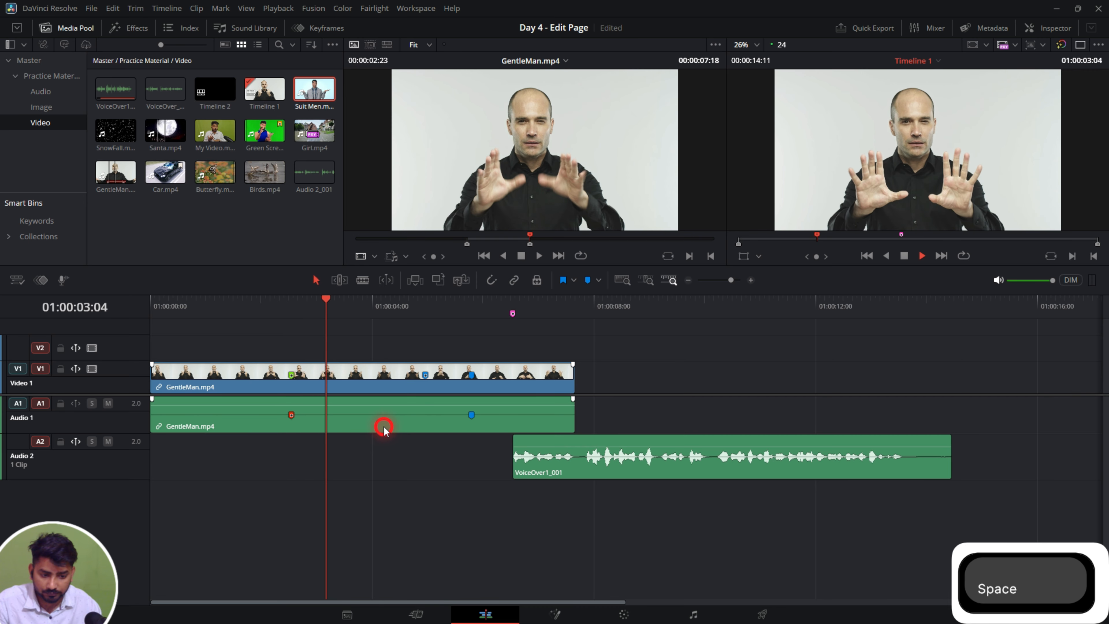
{"action": "left_click", "coordinate": [433, 427]}
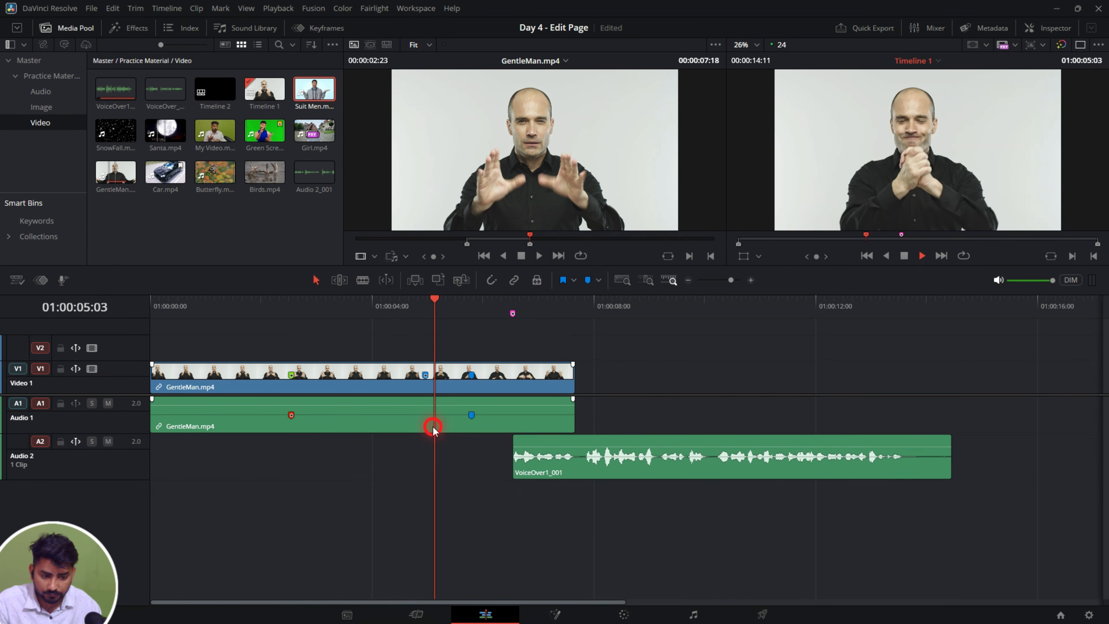
{"action": "key", "text": "space"}
Step: Position the playhead at 01:00:04:23 on the GentleMan.mp4 video clip's "effect" marker and view its note in the timeline viewer
{"action": "left_click", "coordinate": [425, 374]}
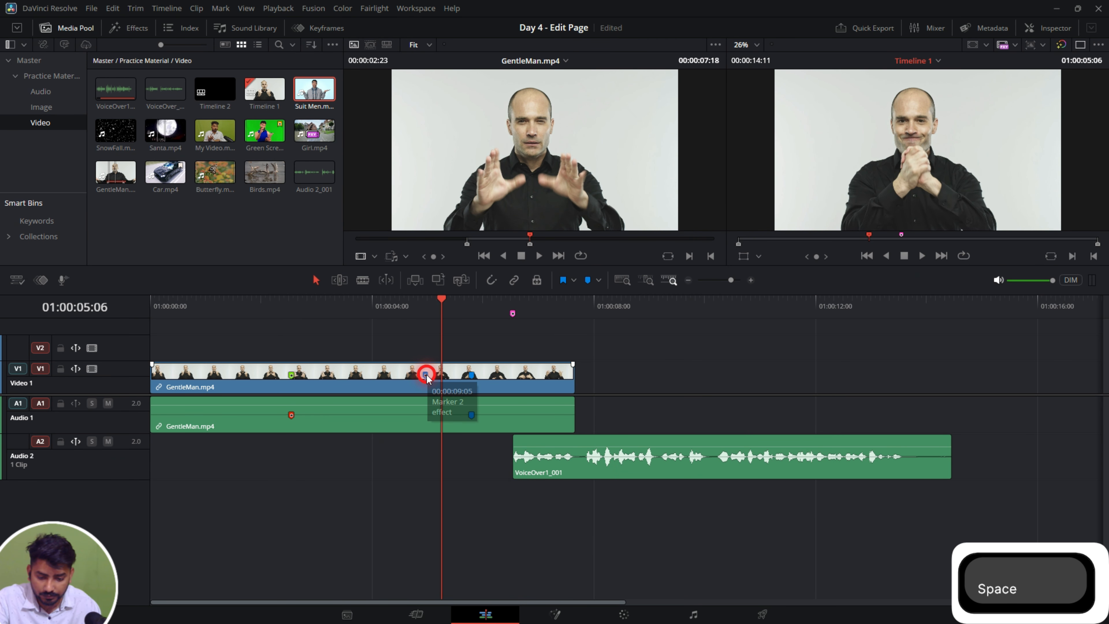
{"action": "left_click", "coordinate": [426, 297]}
{"action": "left_click", "coordinate": [780, 105]}
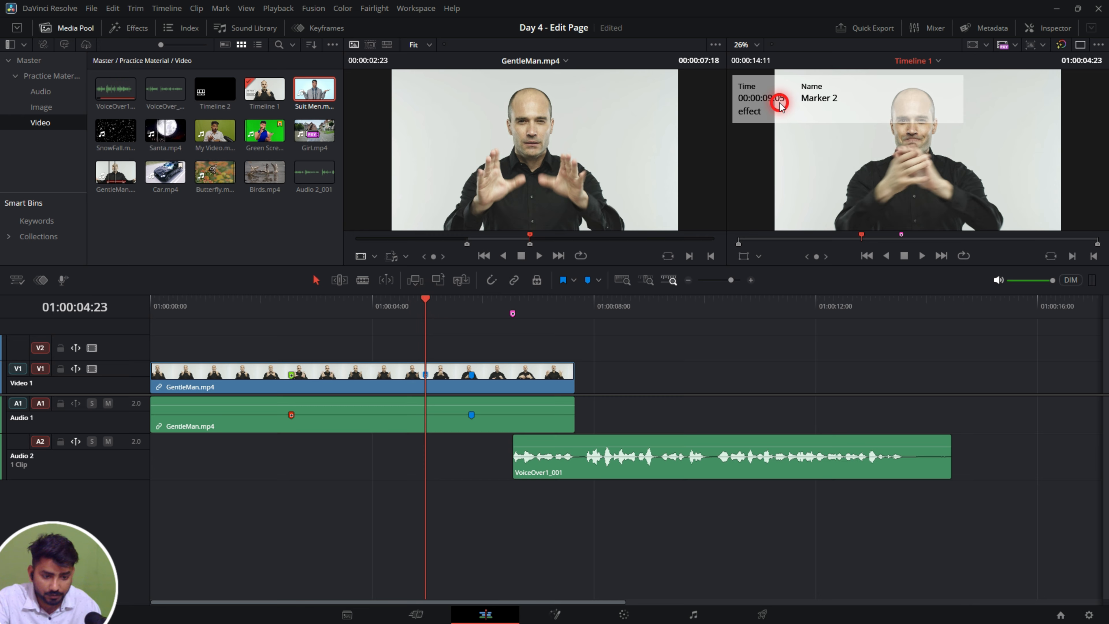